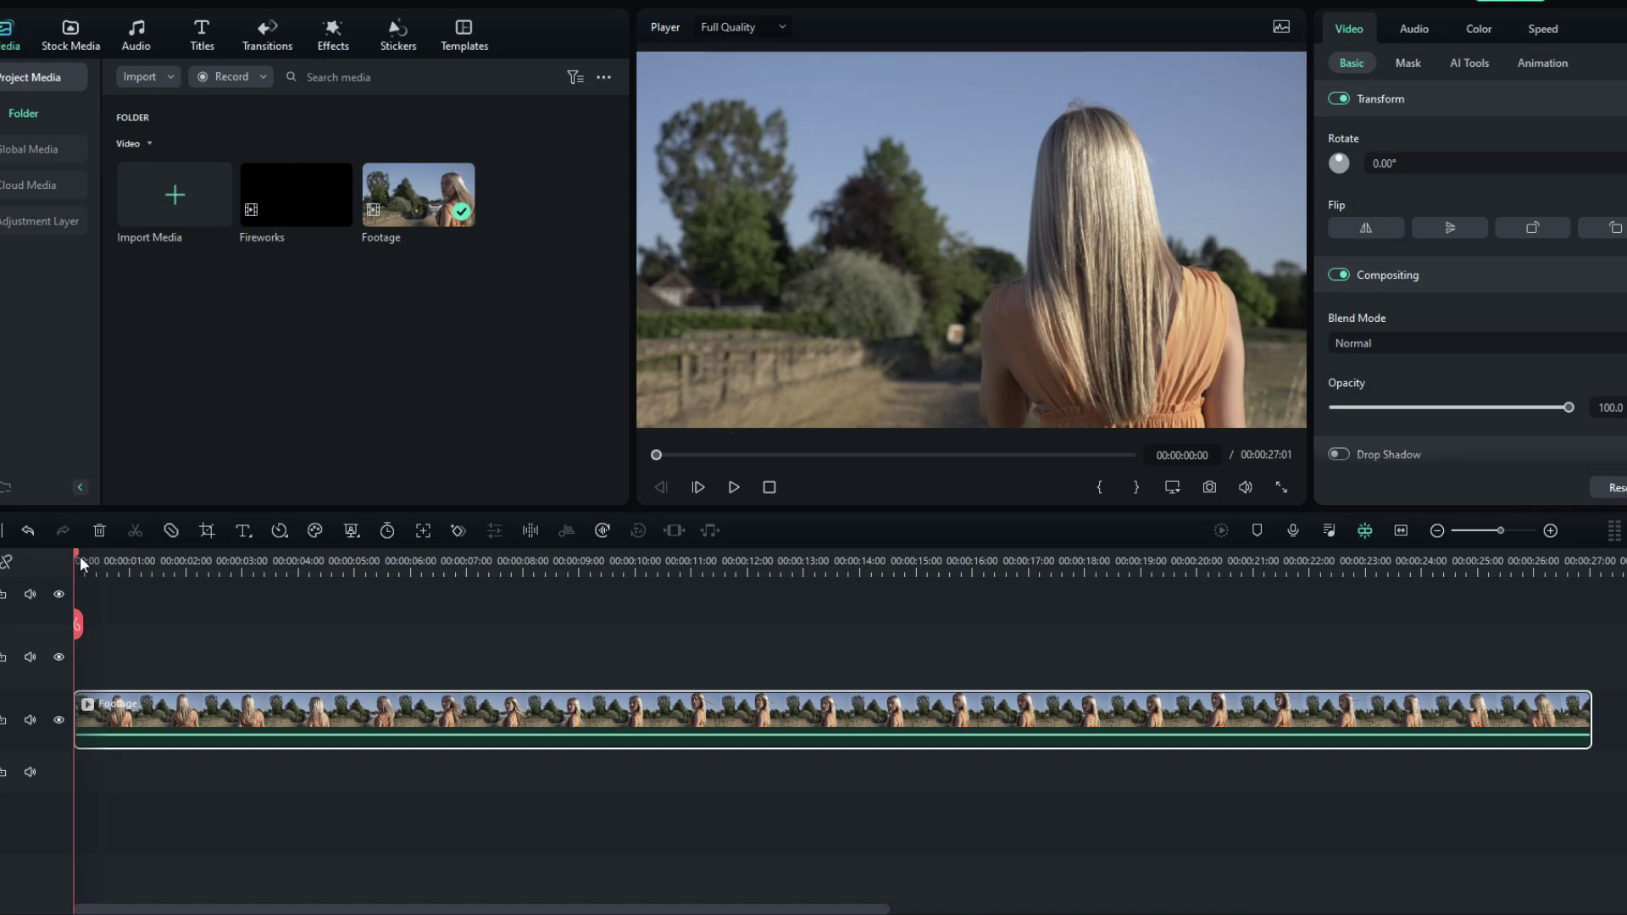
Preview the footage, then apply NewBlue FX Filters' Day For Night to the Footage clip.
left_click_drag(80, 556, 75, 509)
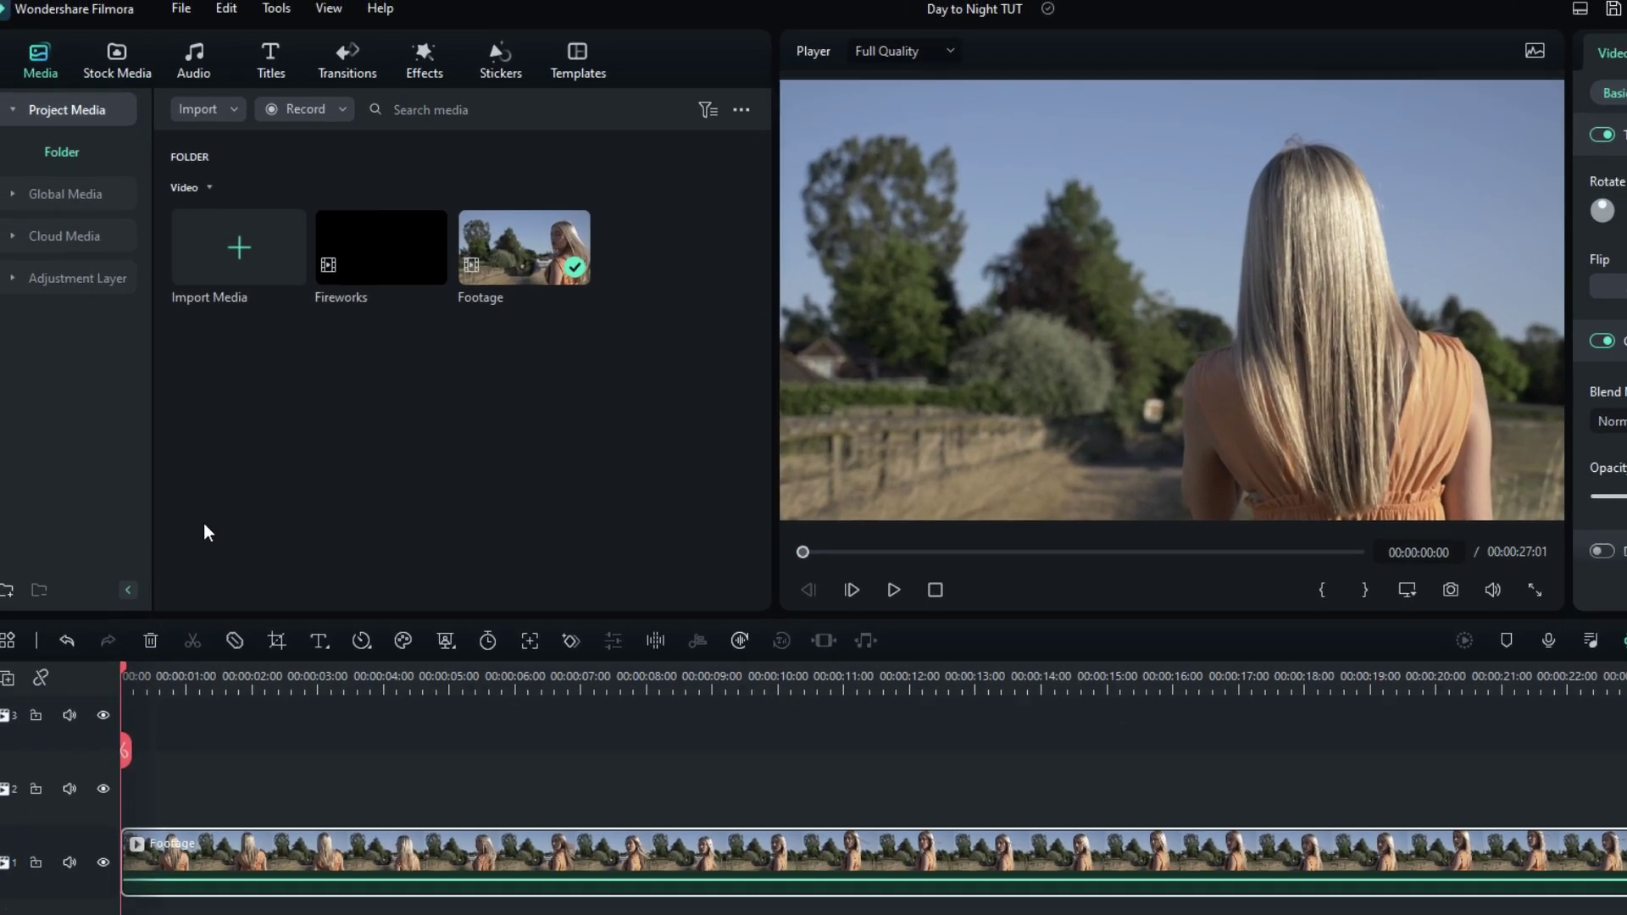
left_click(428, 68)
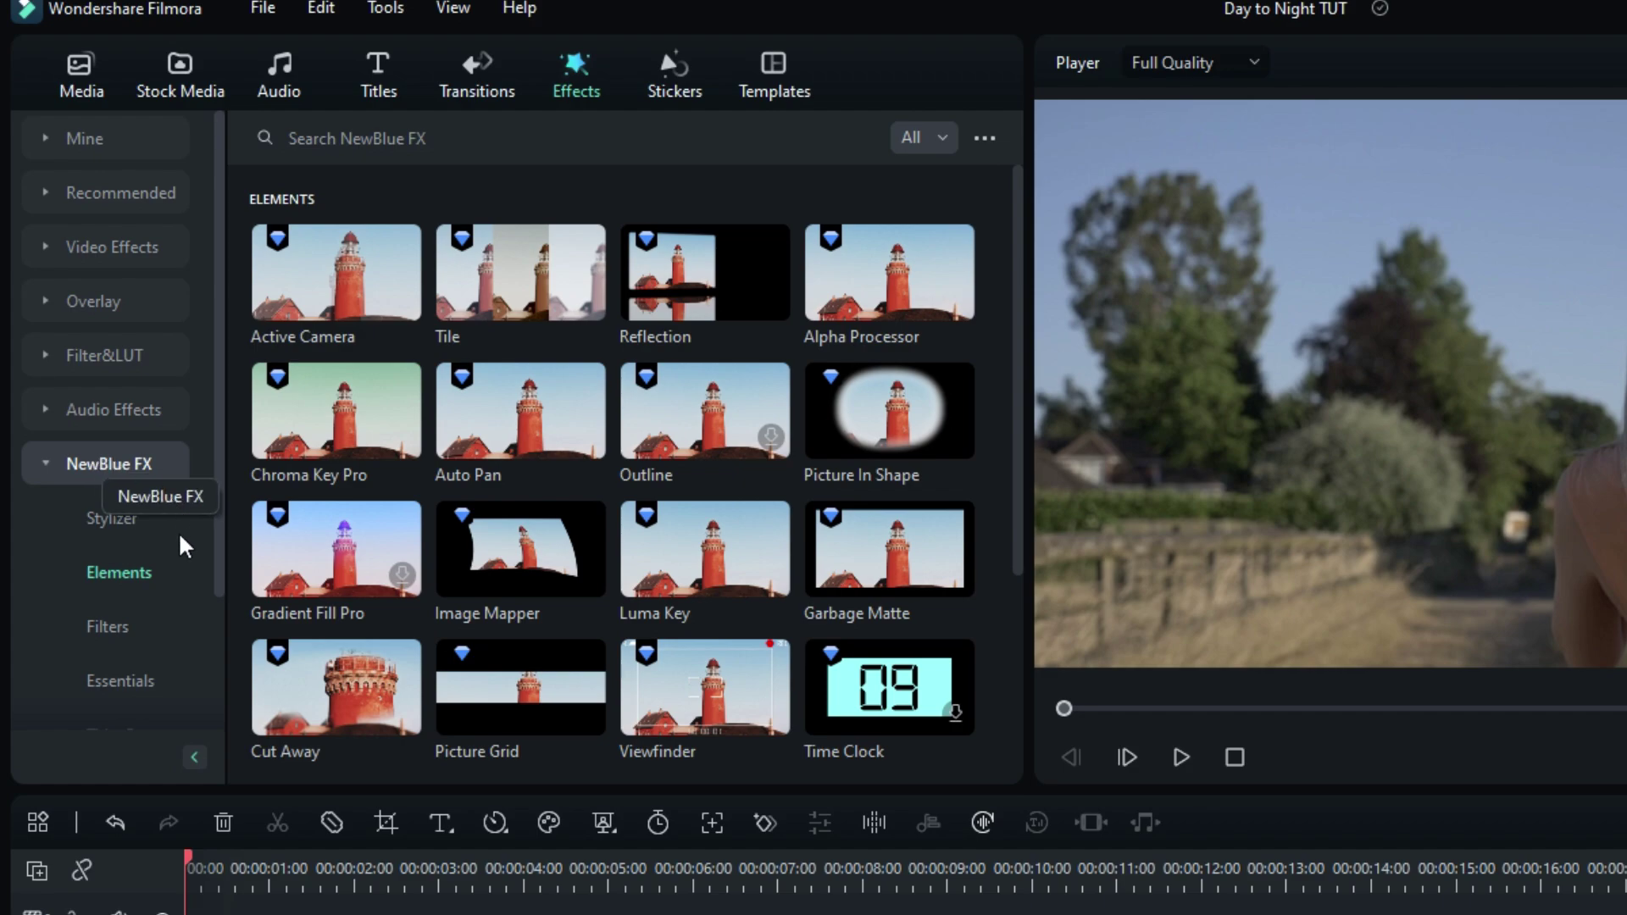
left_click(122, 629)
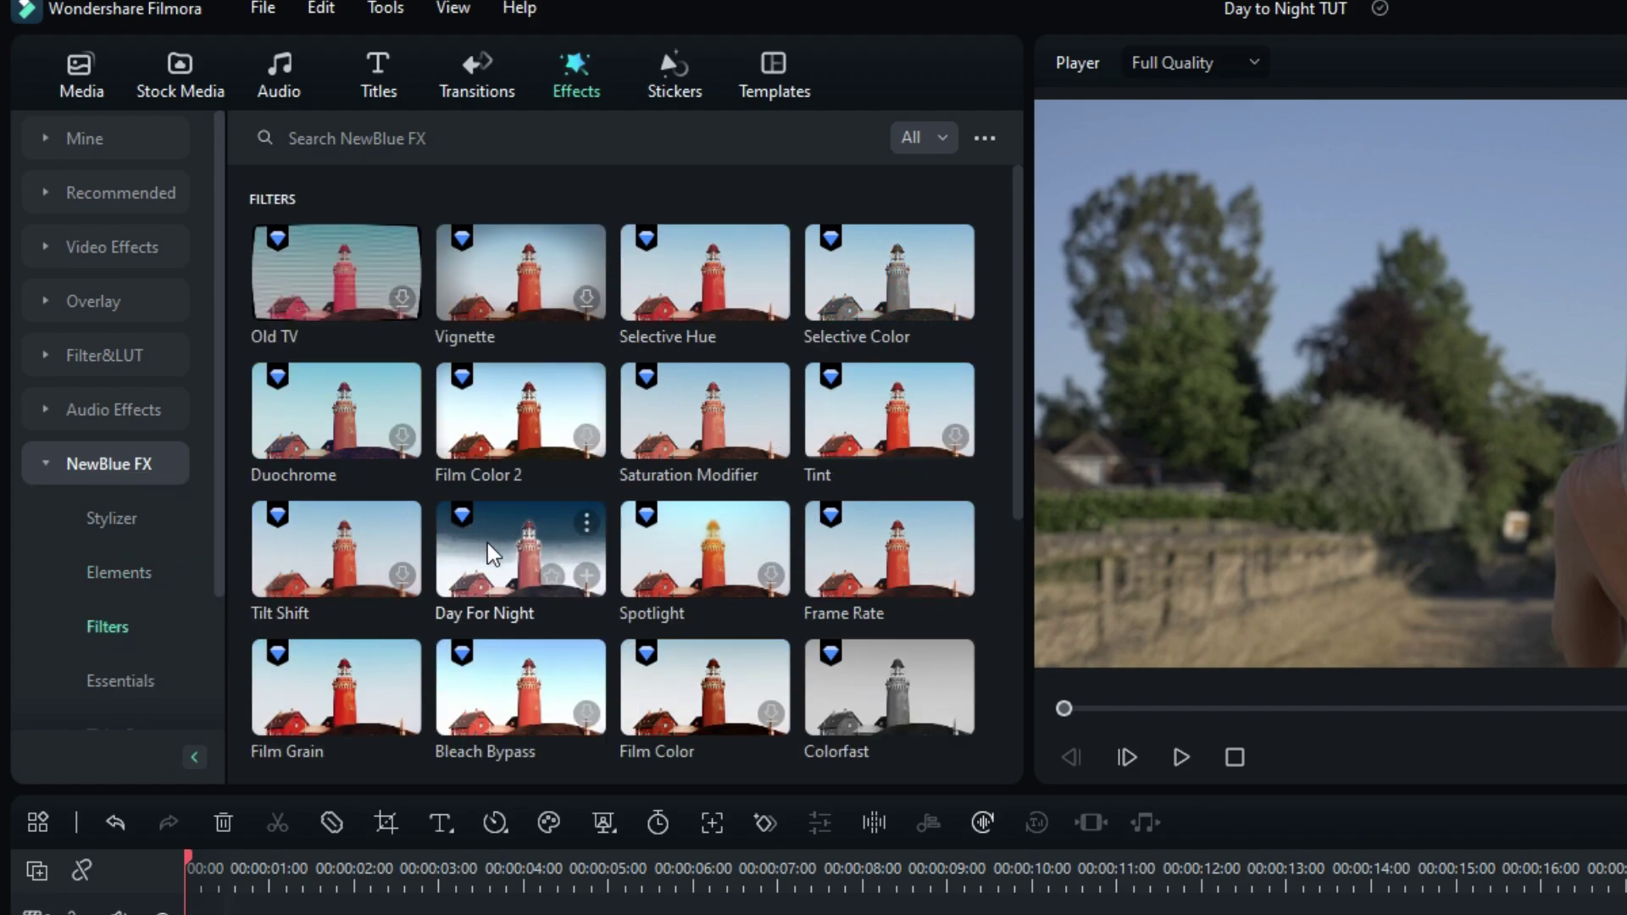
left_click_drag(494, 554, 875, 914)
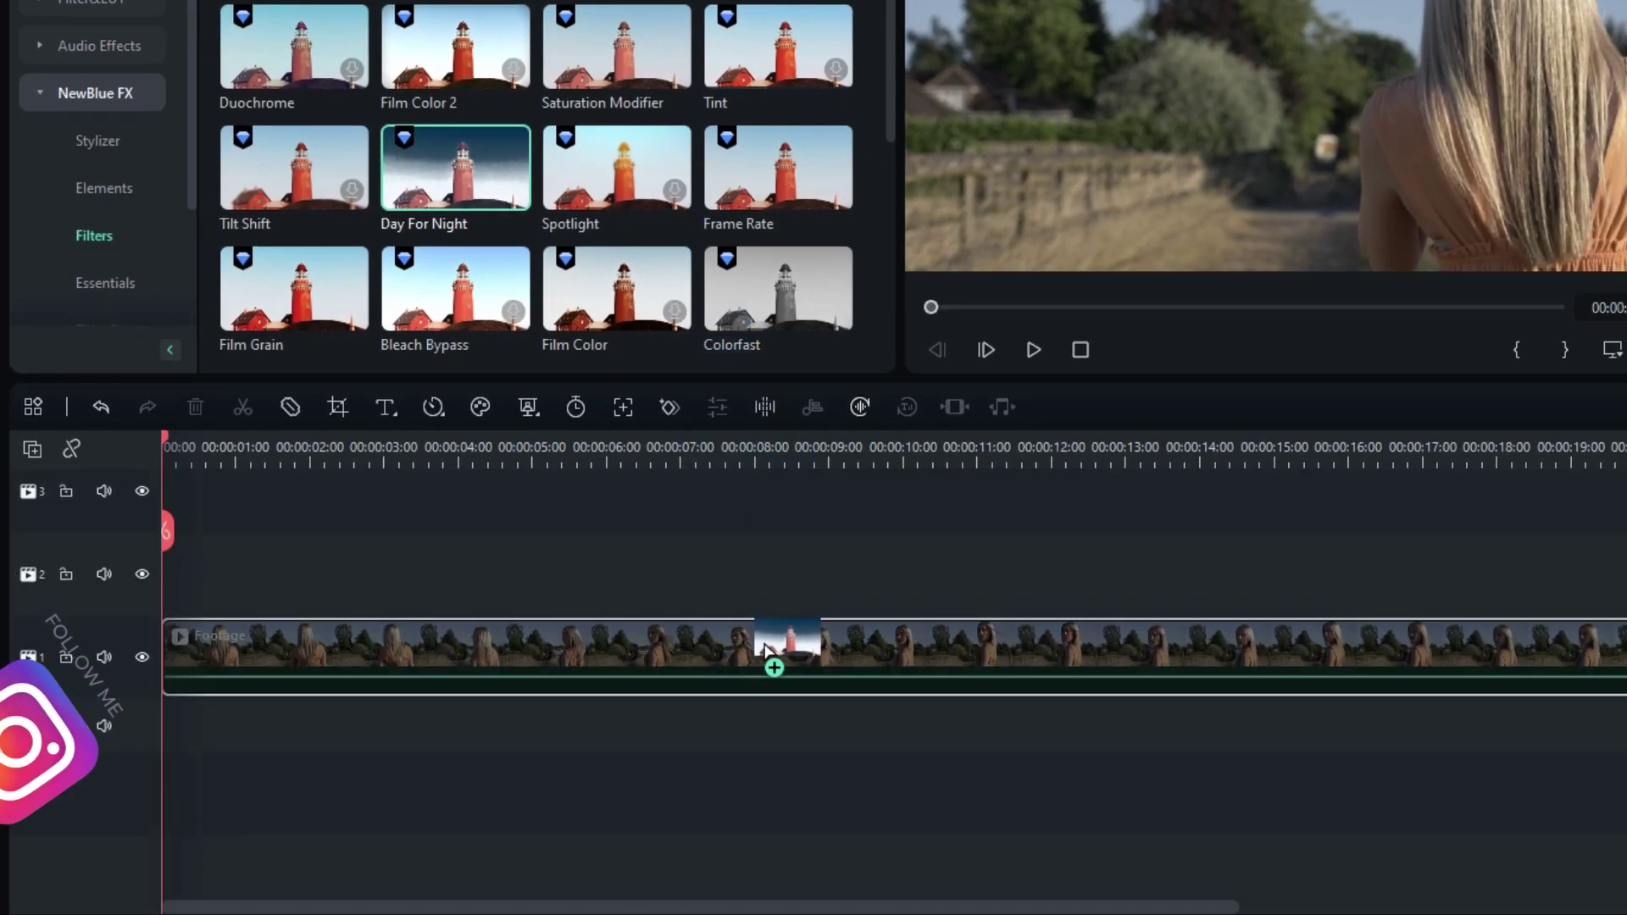
left_click_drag(765, 651, 765, 650)
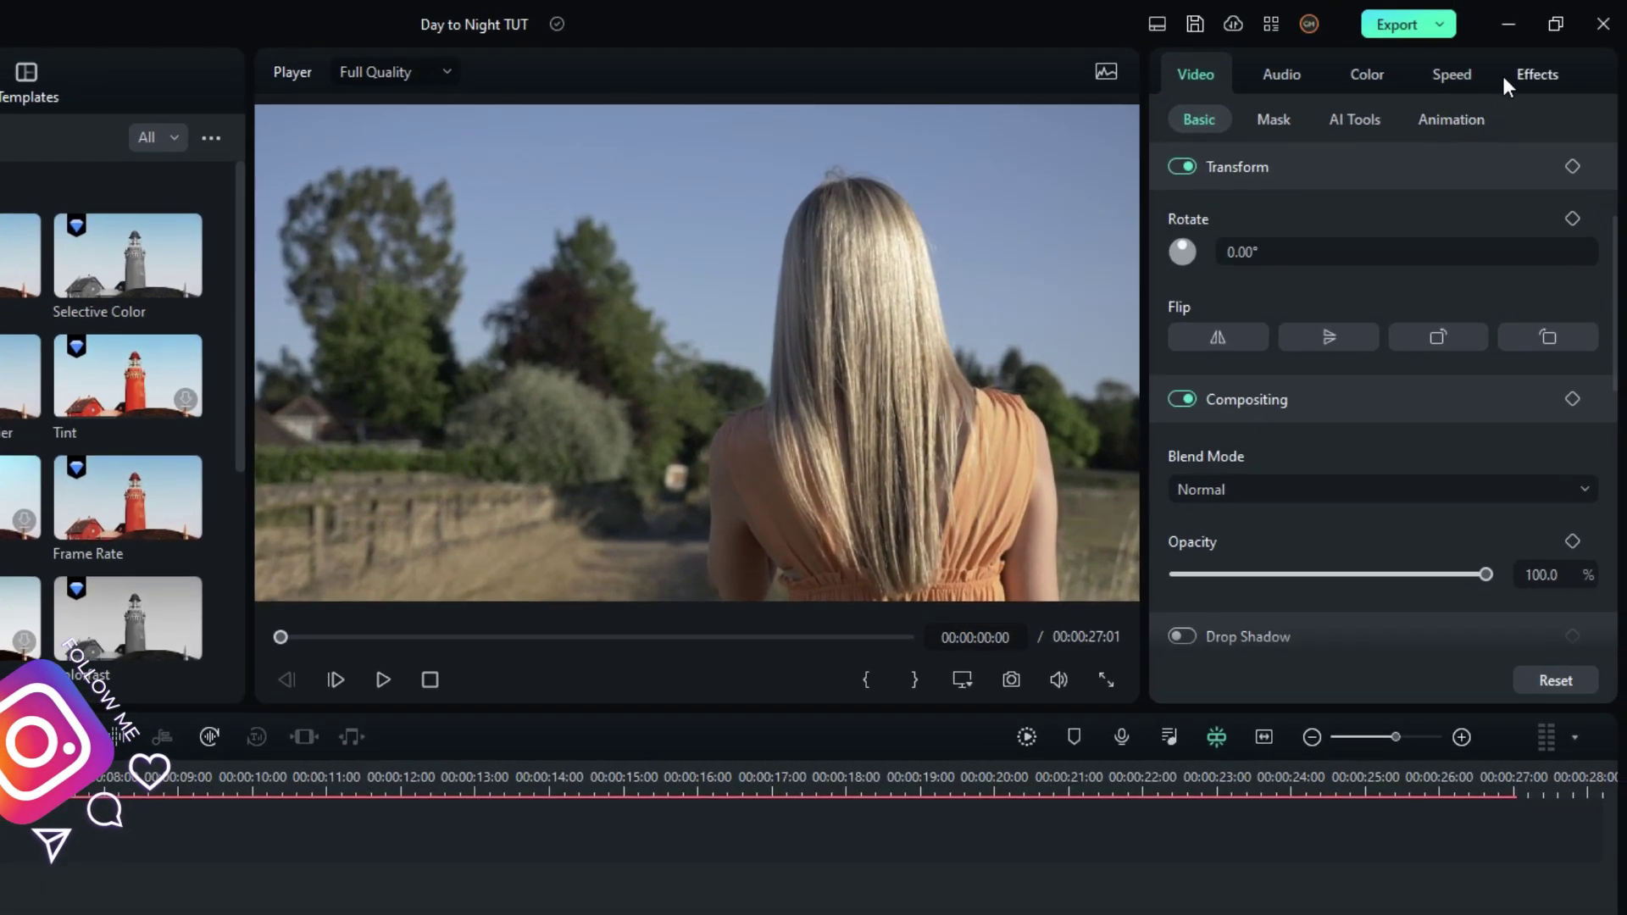
Give Day For Night a dark-blue tint at Tint 100 with Desaturate 35.
left_click(1585, 28)
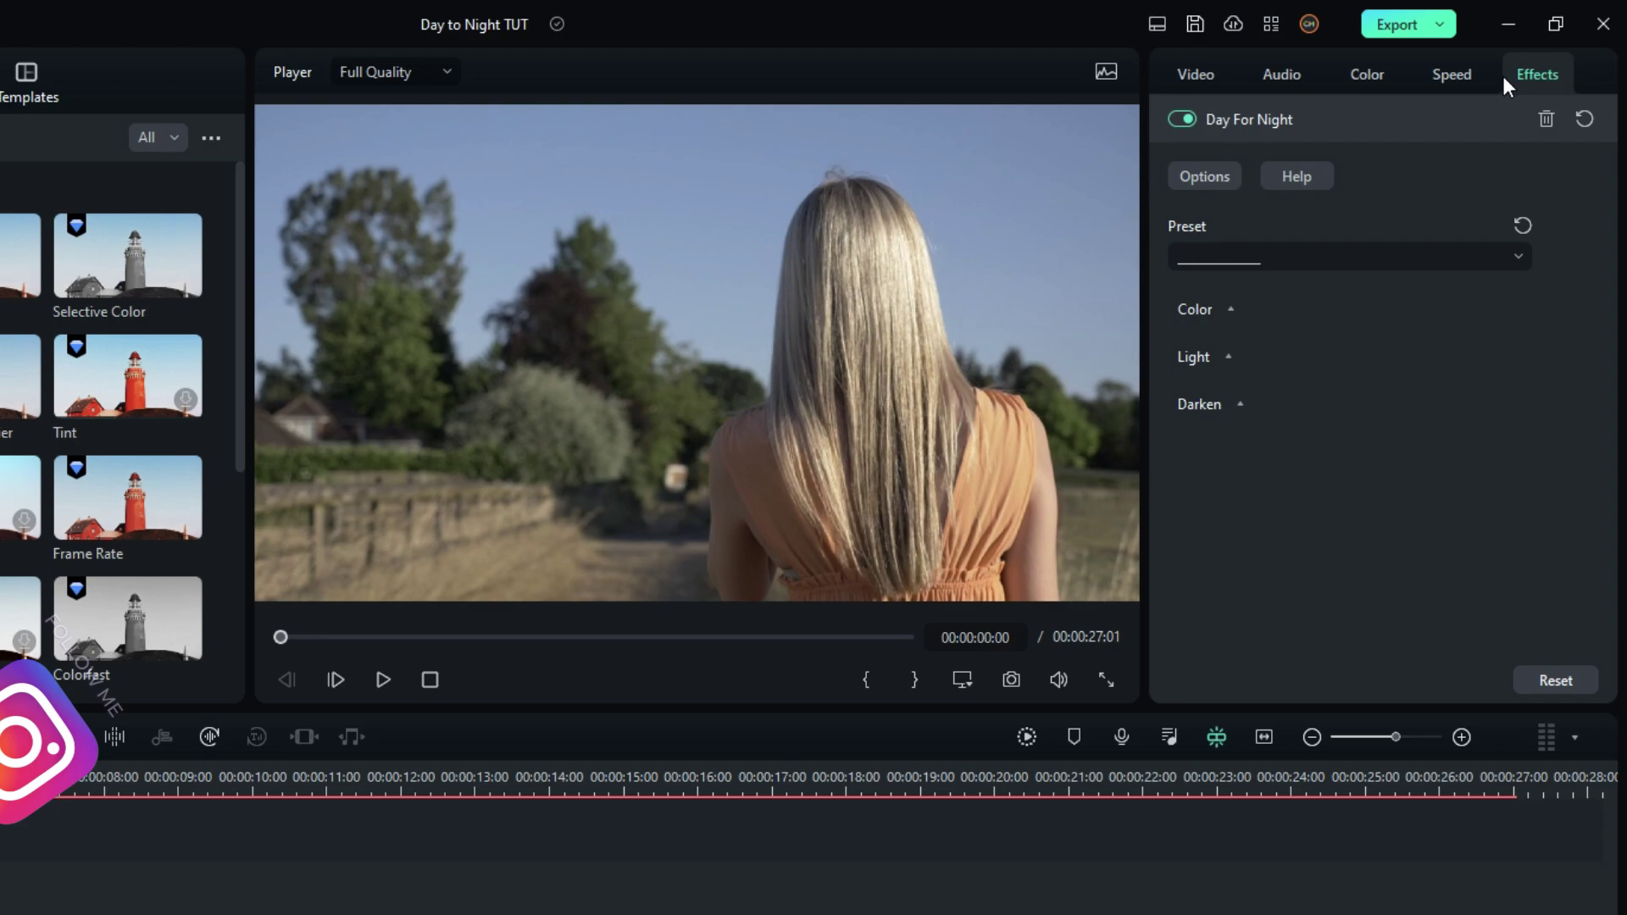
left_click(1227, 307)
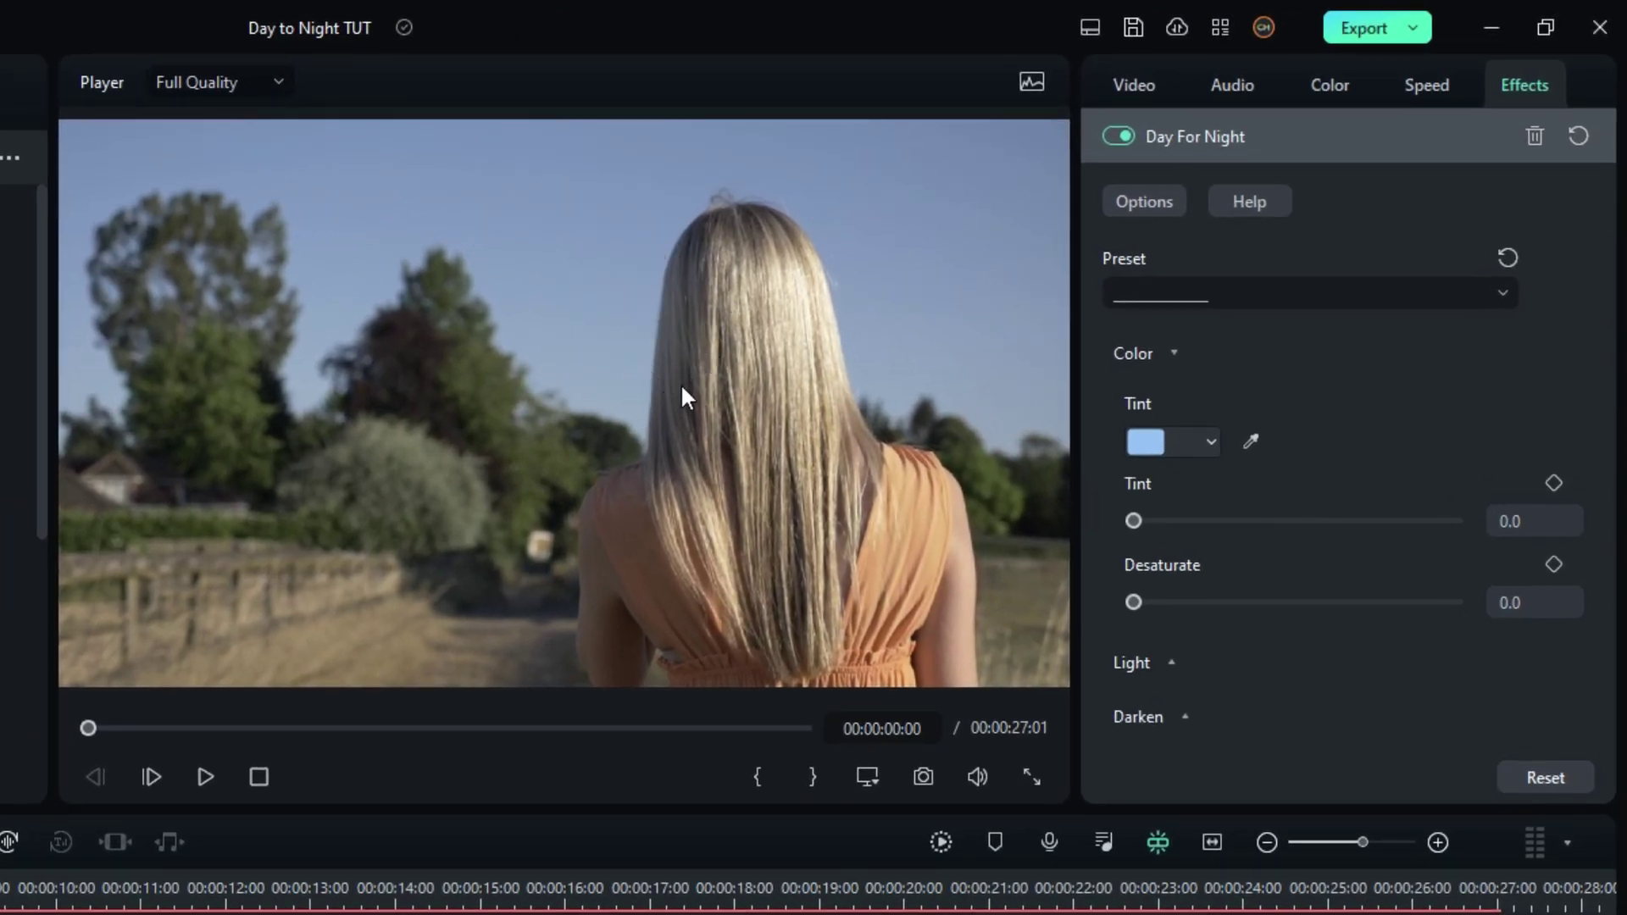
left_click(1163, 442)
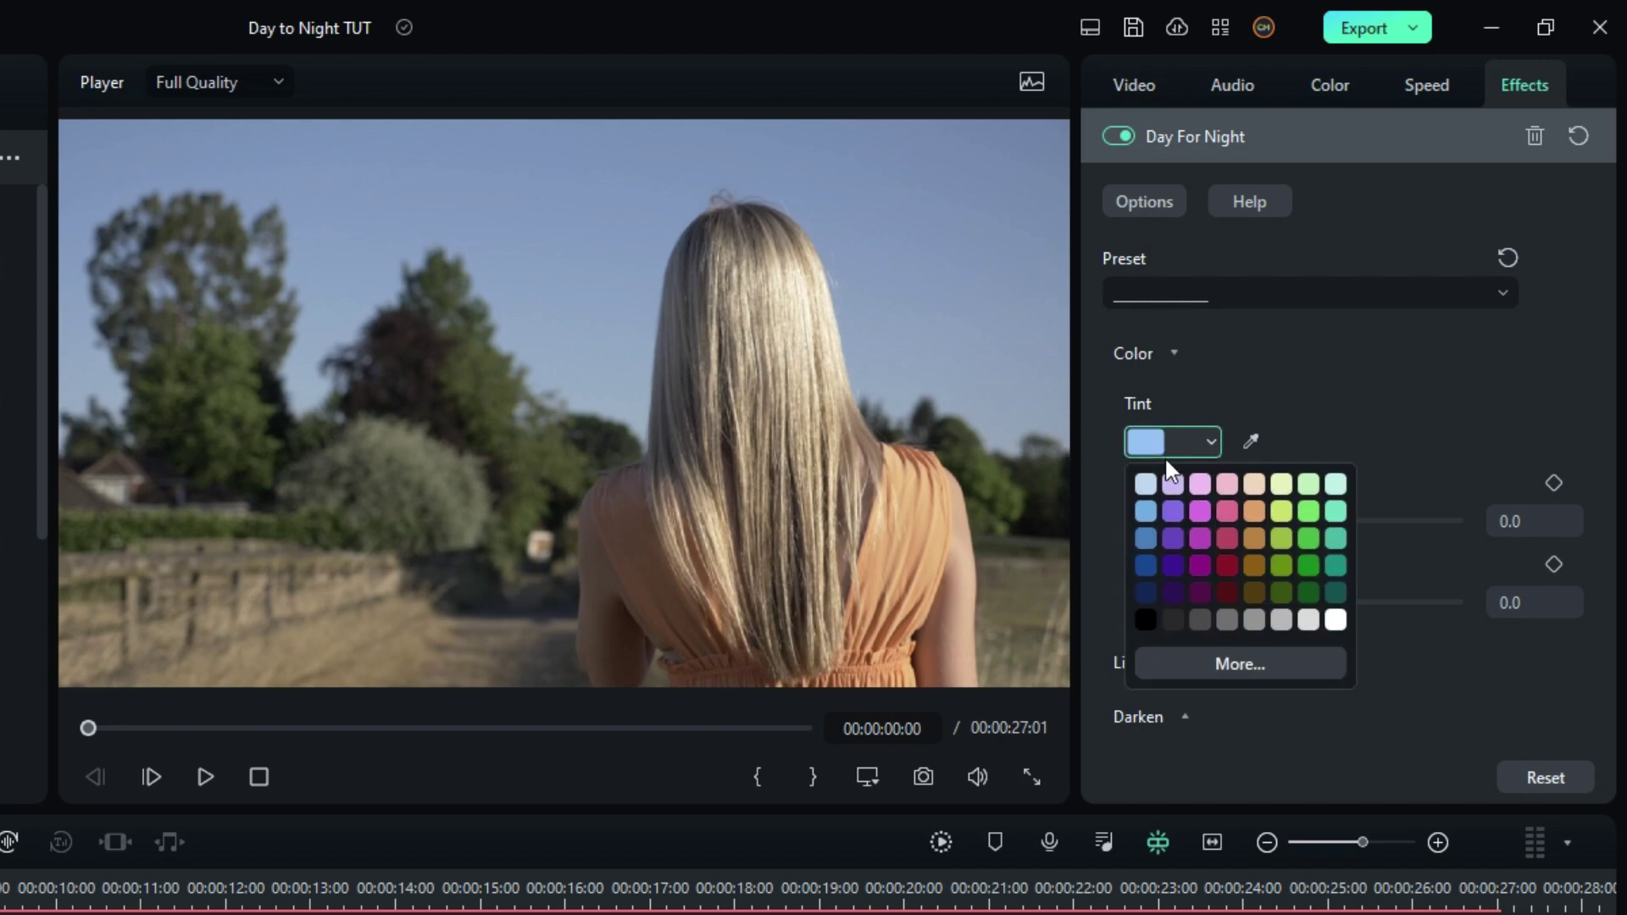
left_click(1145, 565)
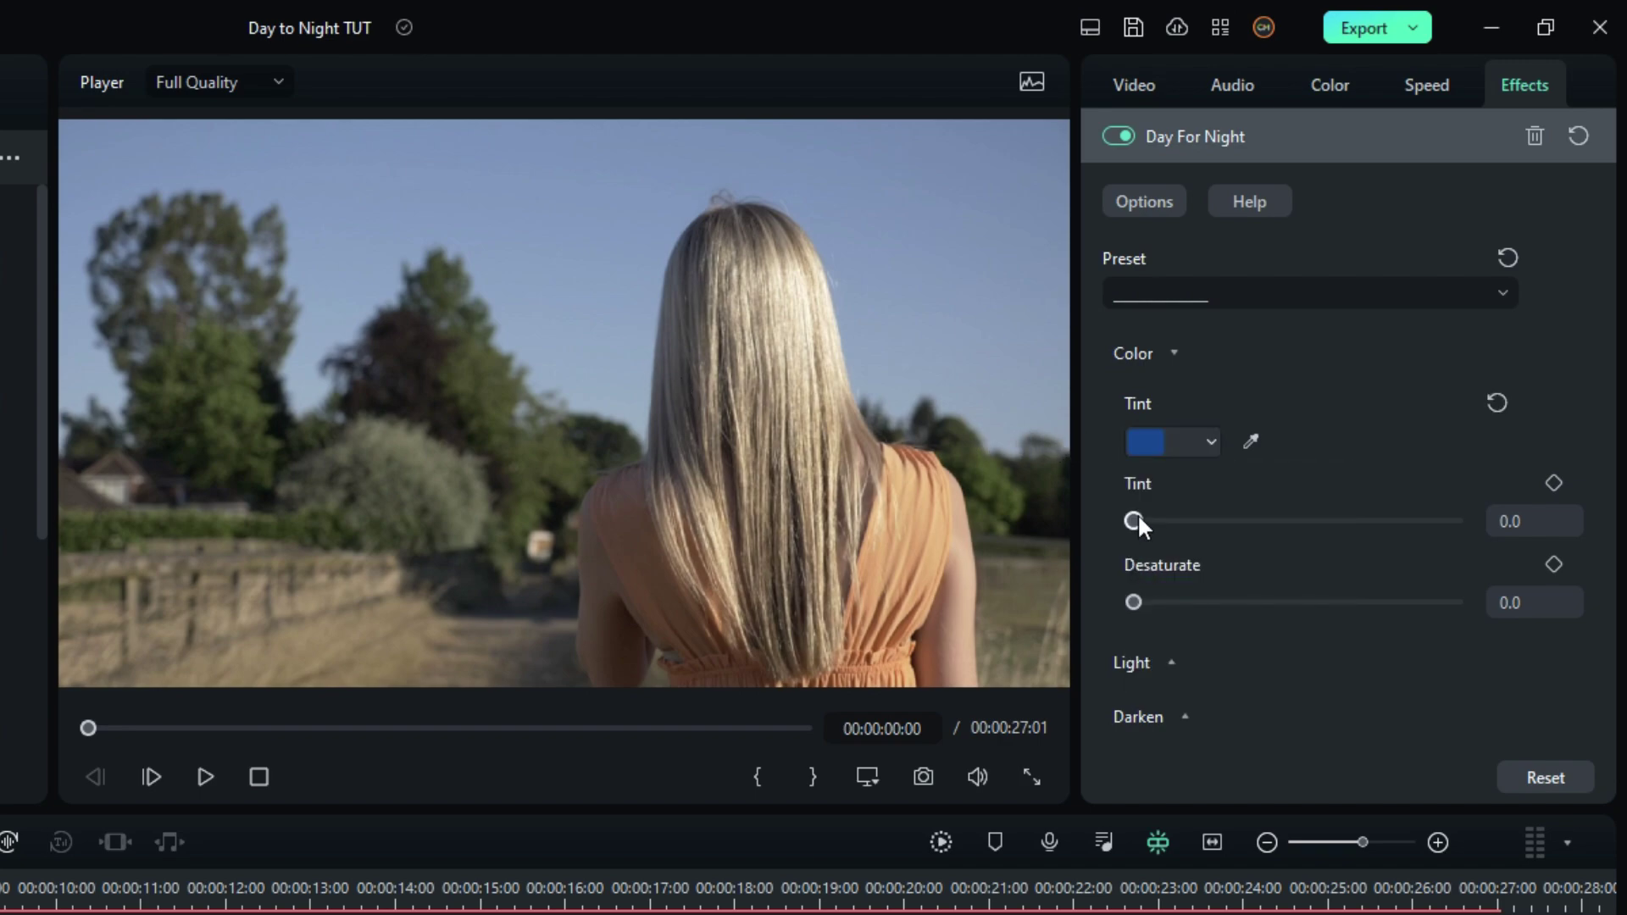
left_click_drag(1141, 520, 1476, 519)
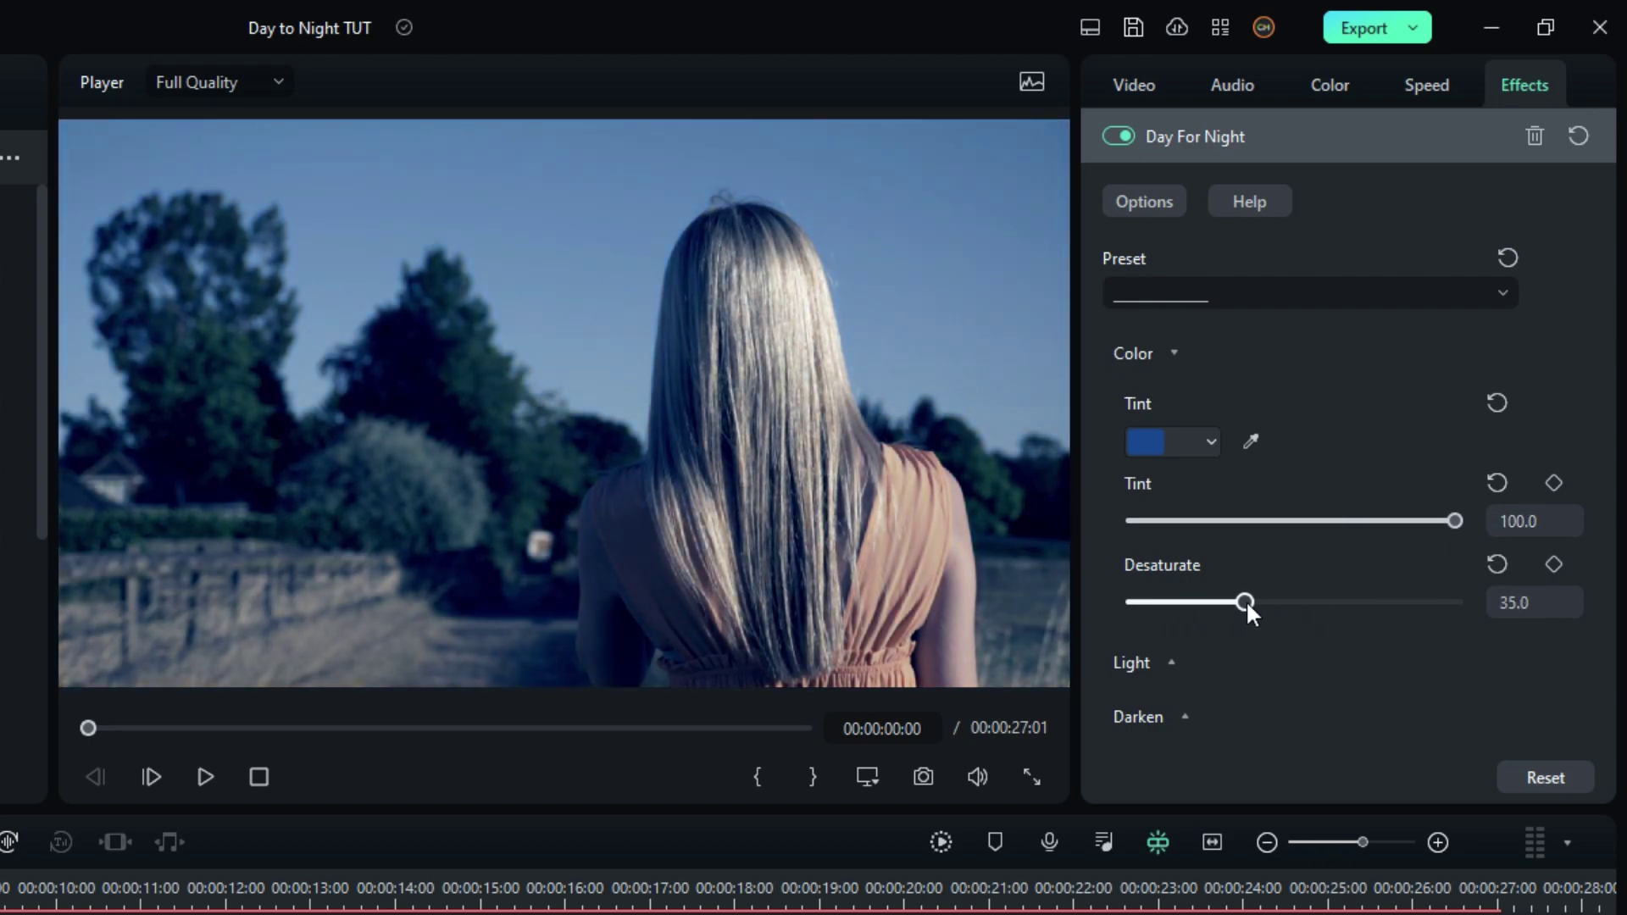
left_click_drag(1243, 599, 1248, 600)
left_click(1506, 600)
type("35")
key("Return")
In the Light settings, set Contrast to -25.
left_click(1151, 661)
scroll(1310, 634, "down", 2)
left_click_drag(1280, 602, 1248, 601)
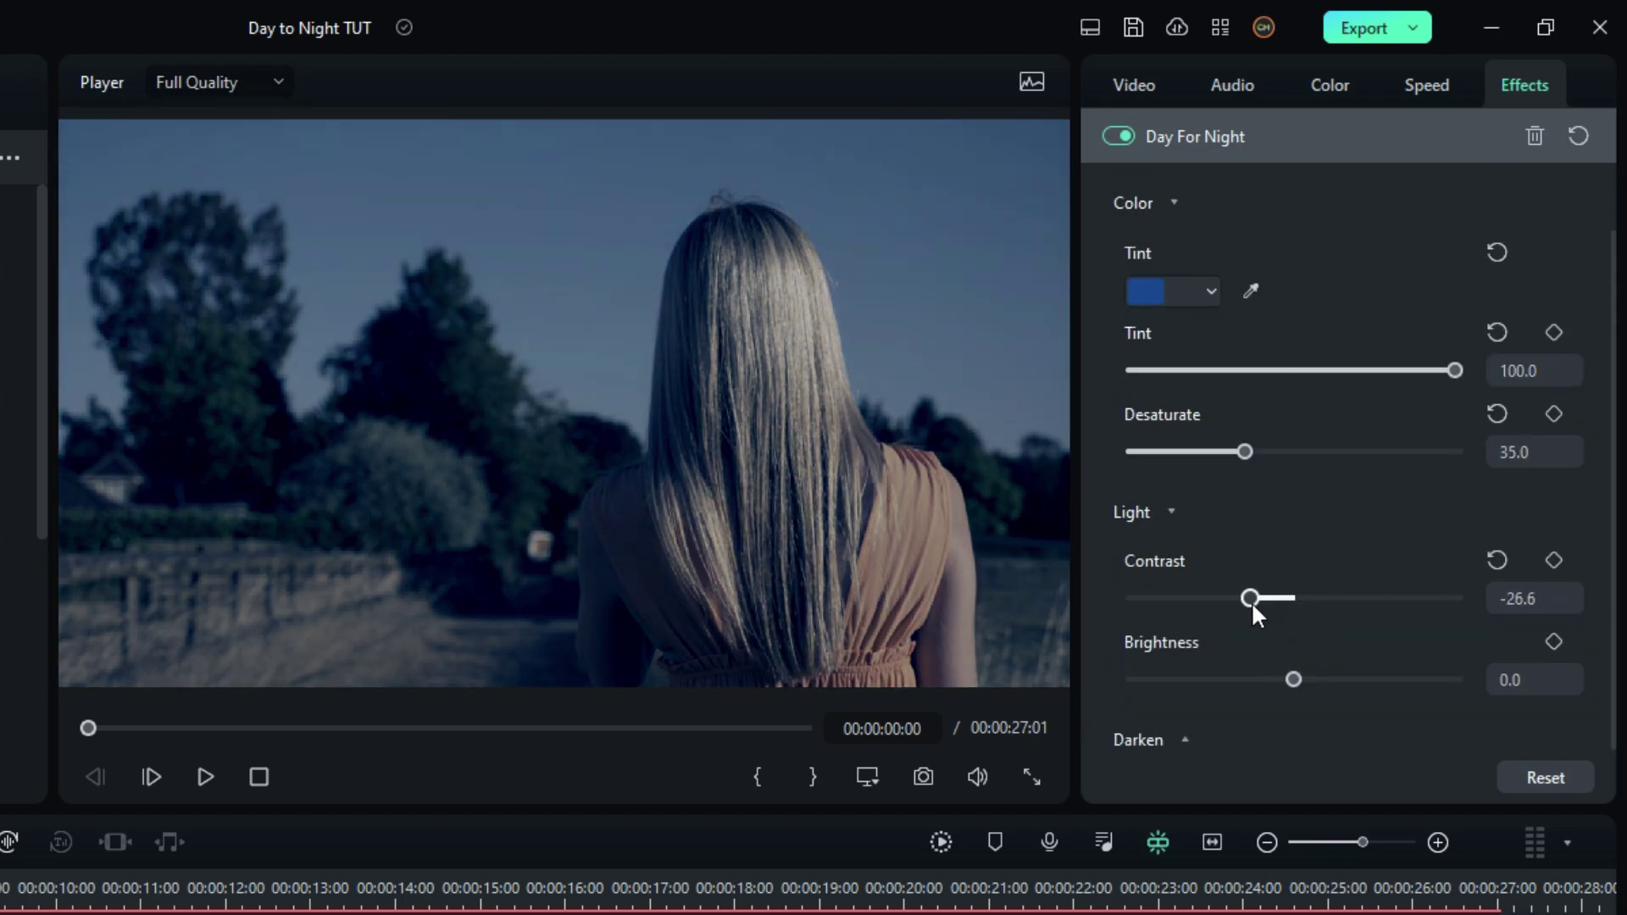
left_click_drag(1254, 602, 1249, 601)
left_click(1548, 599)
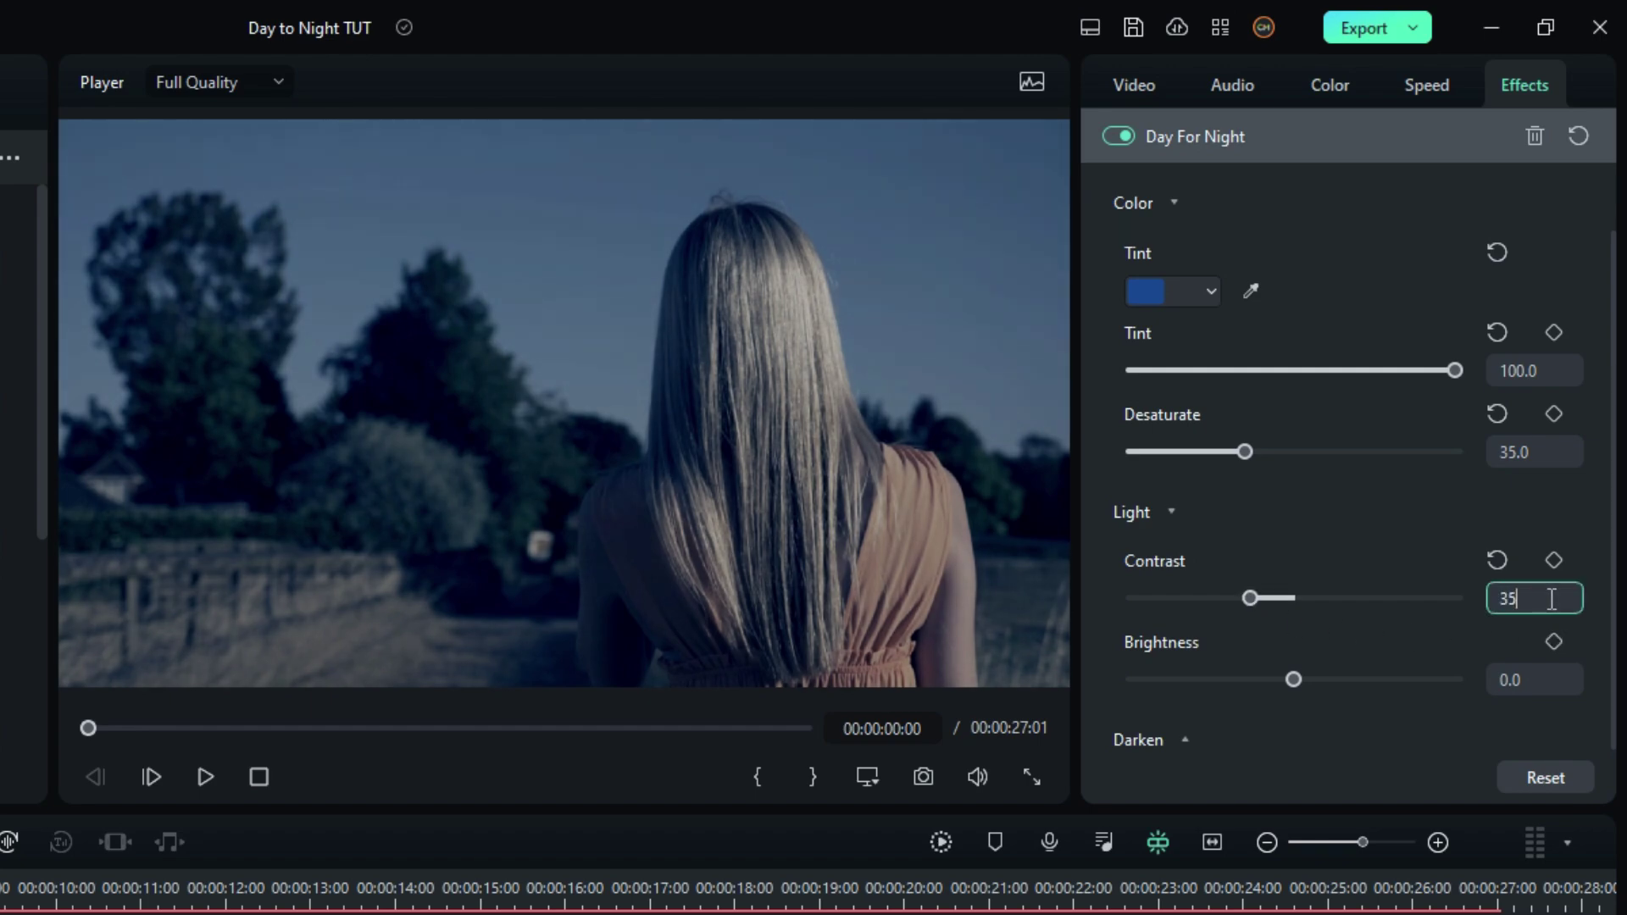
type("35")
key("Return")
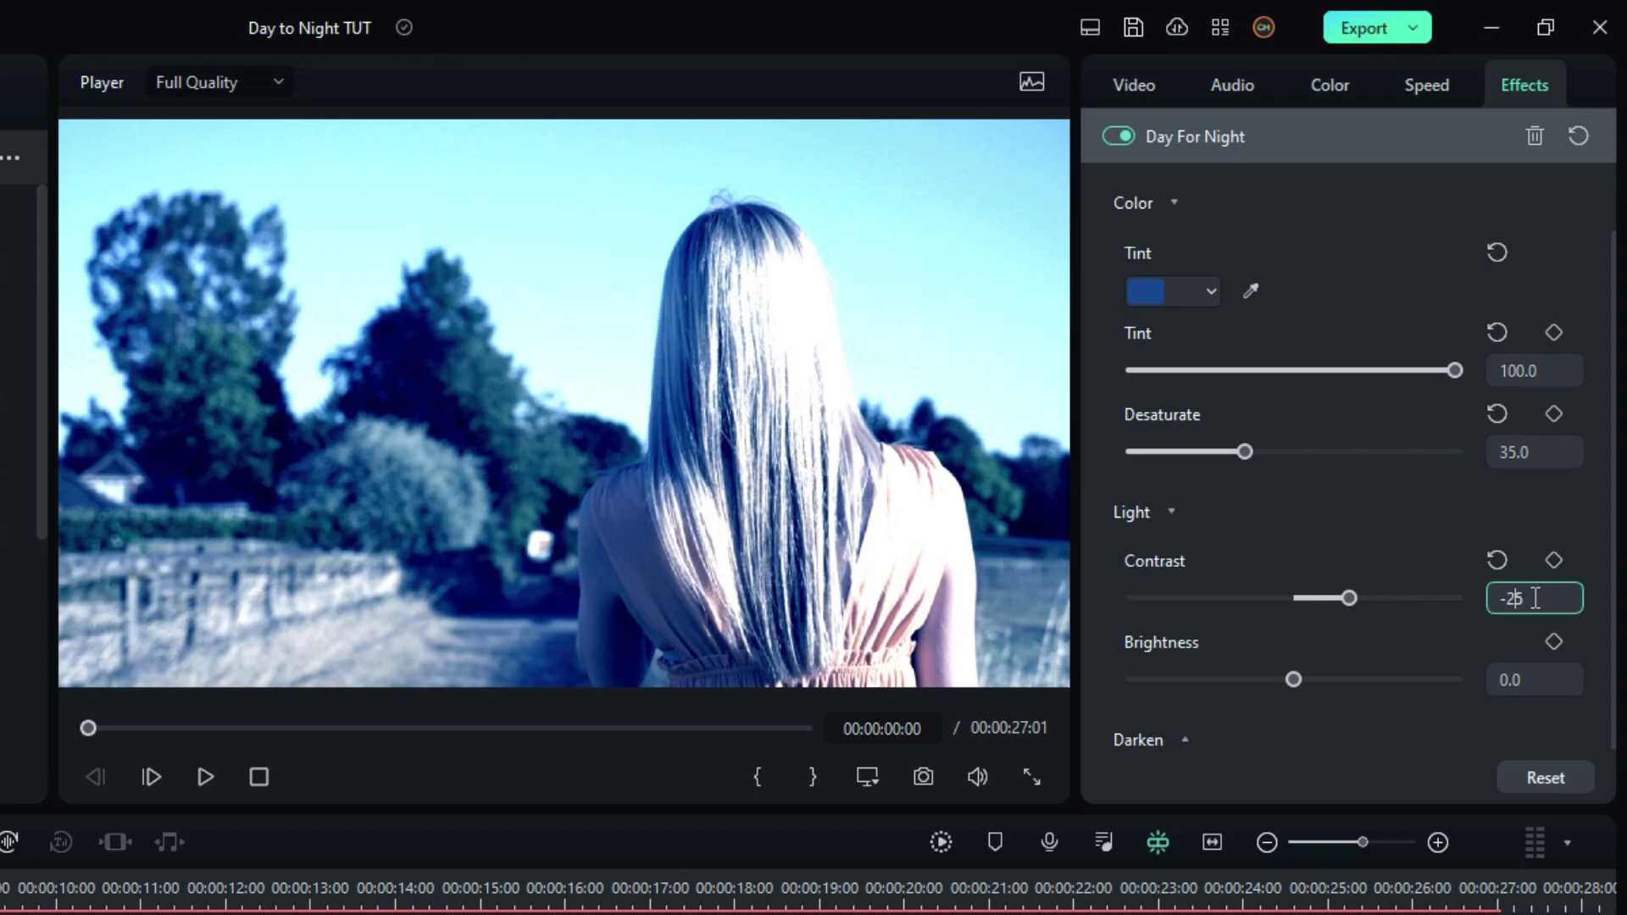
type("-25")
key("Return")
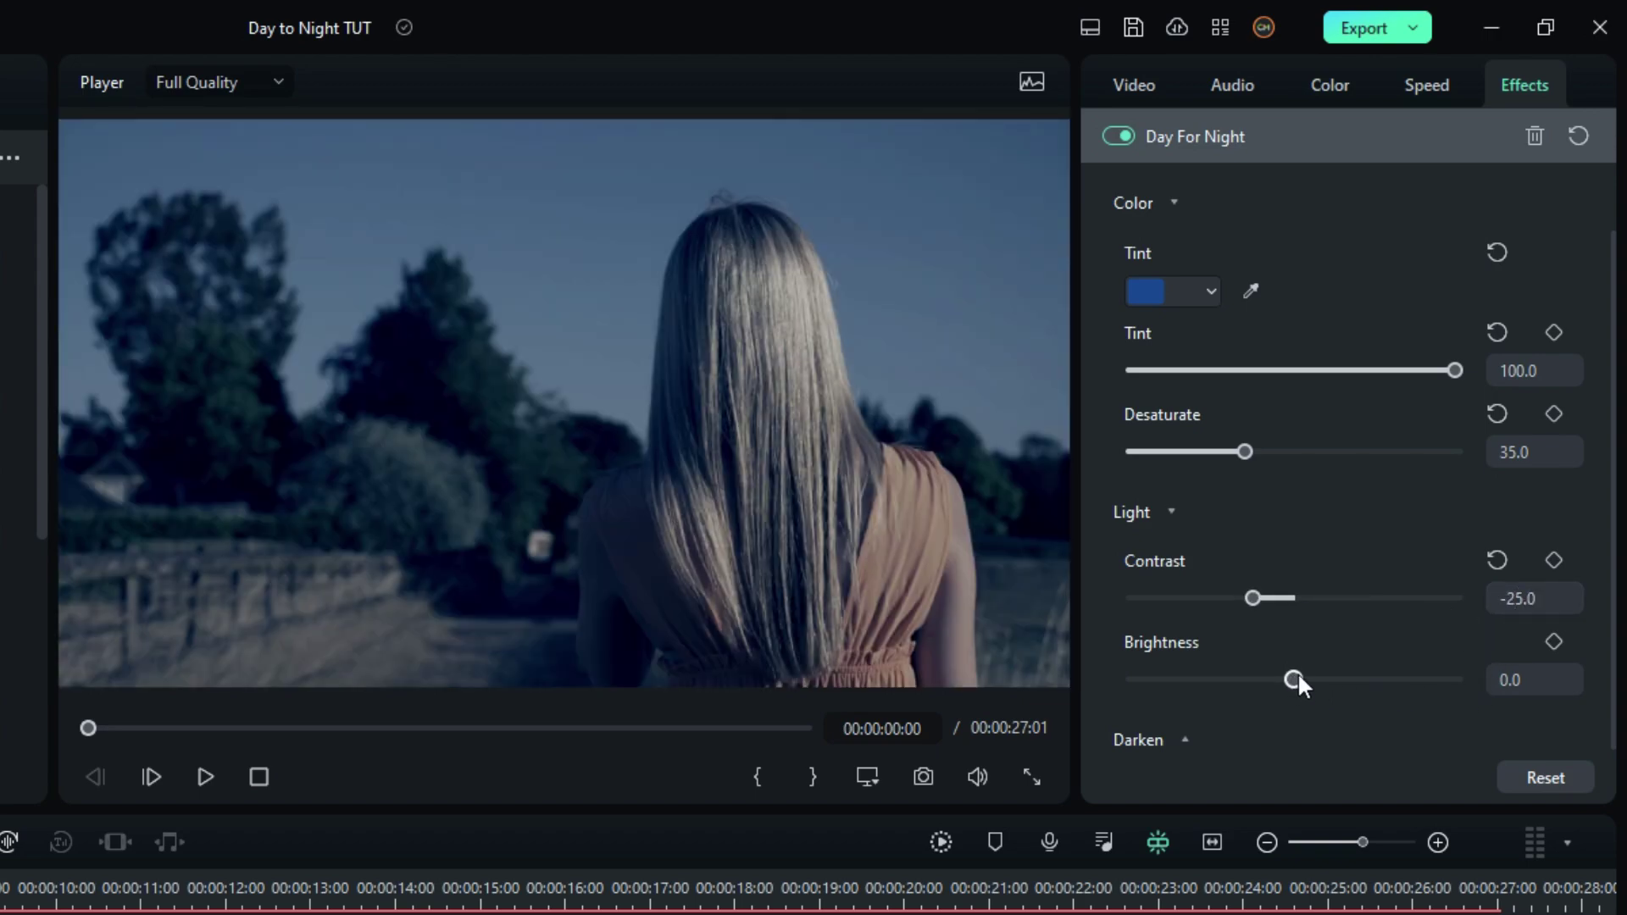
Lower Brightness to -20 to darken the scene.
left_click_drag(1296, 675, 1263, 676)
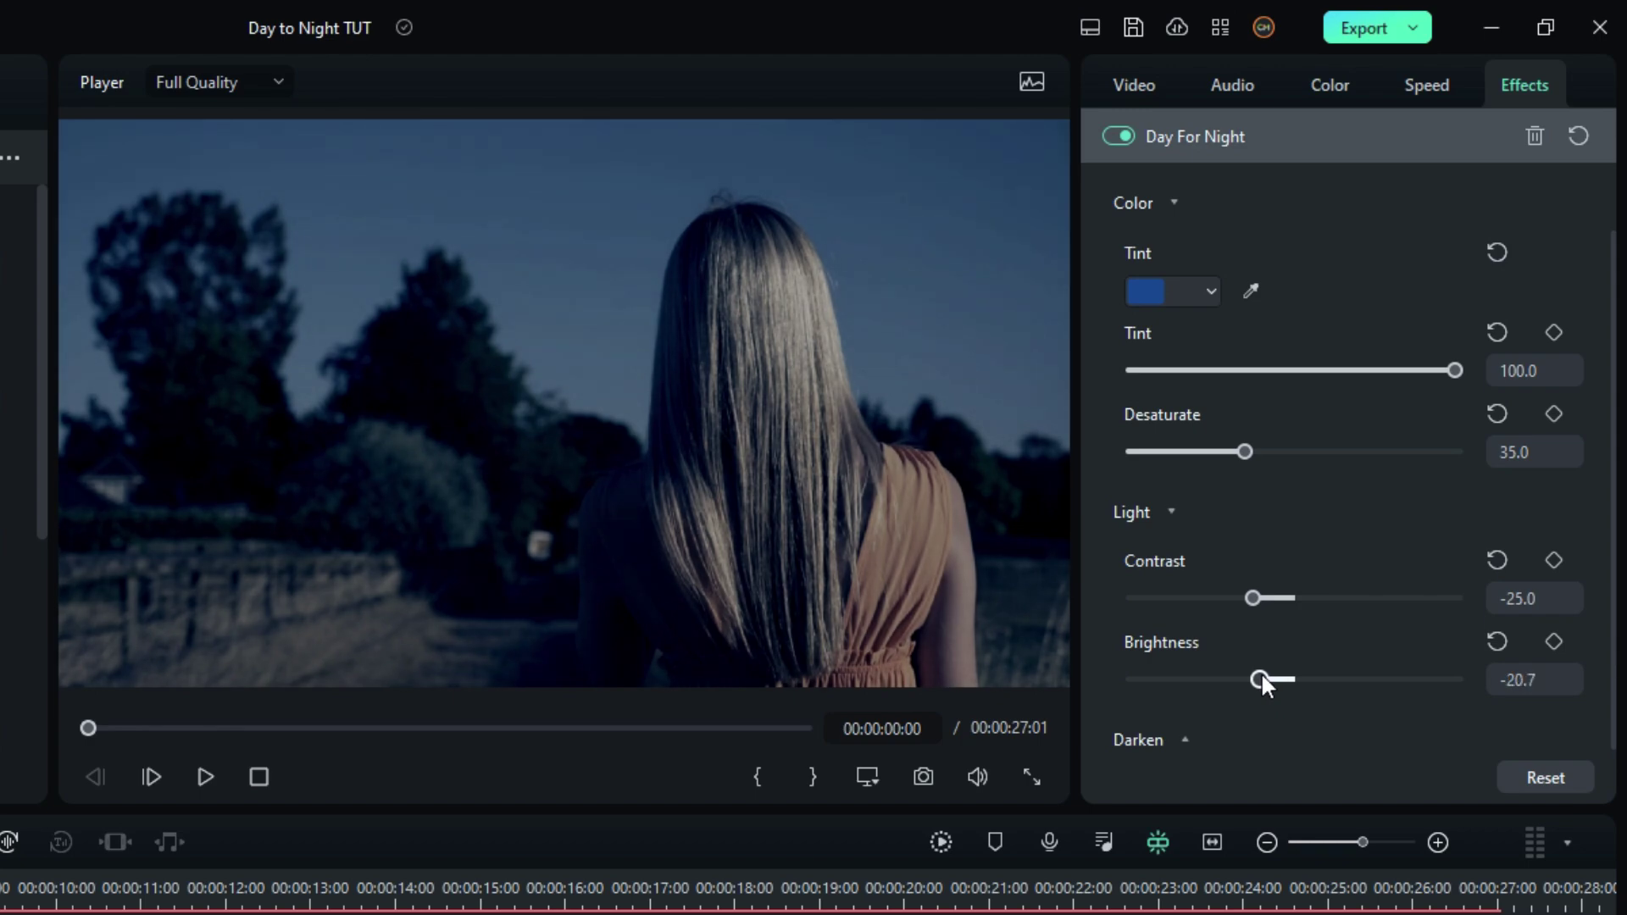
left_click(1529, 678)
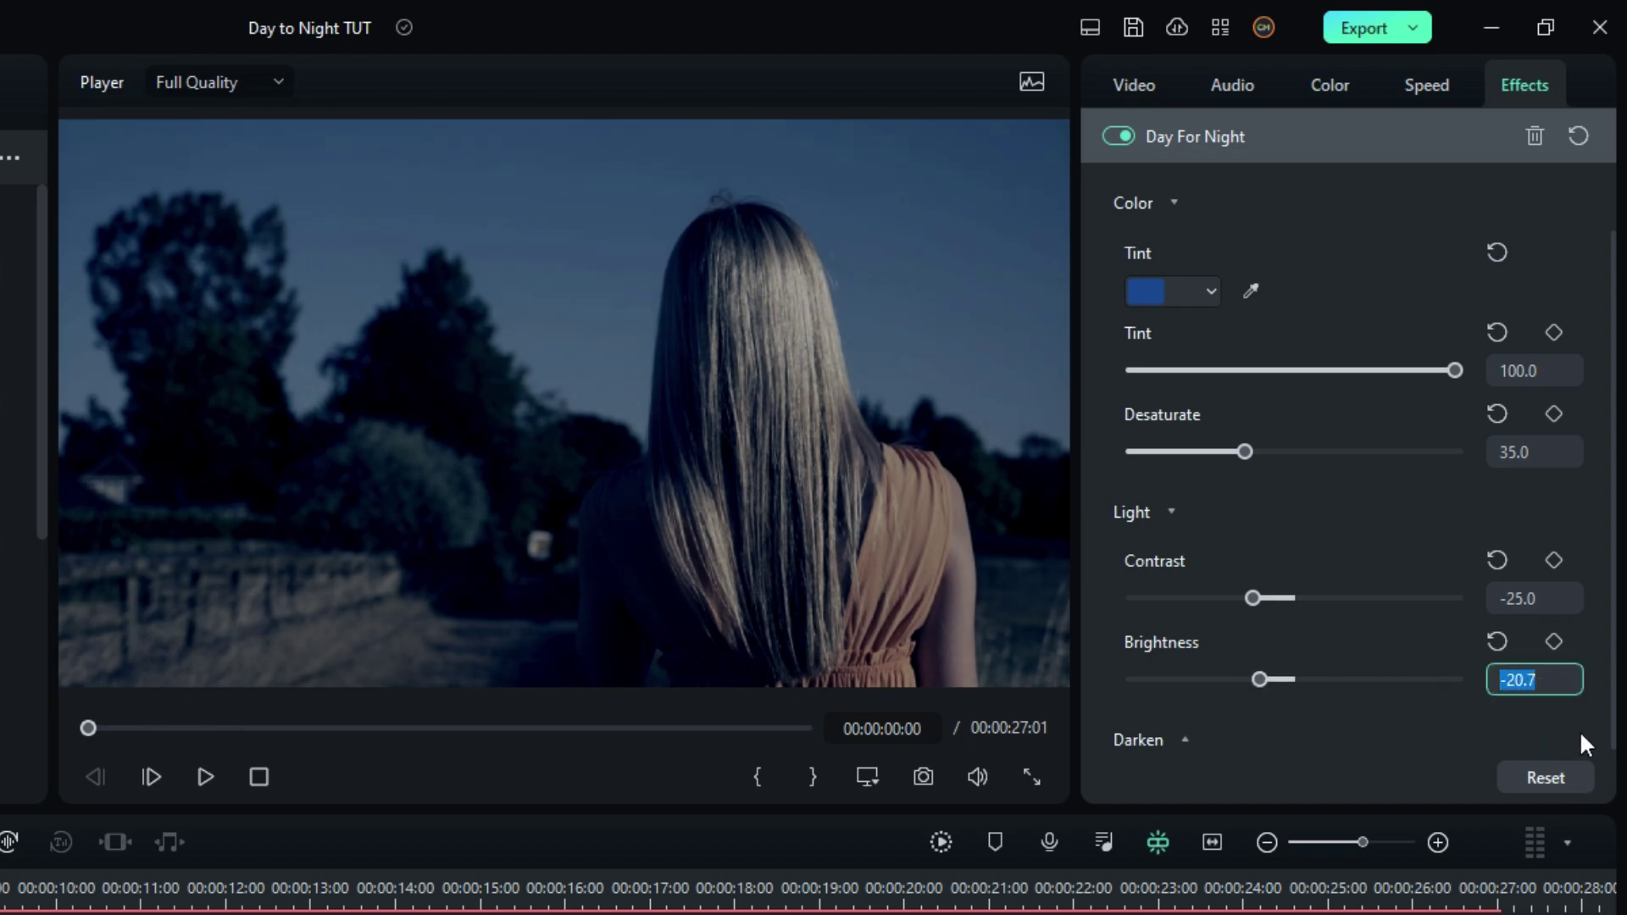
type("-20")
key("Return")
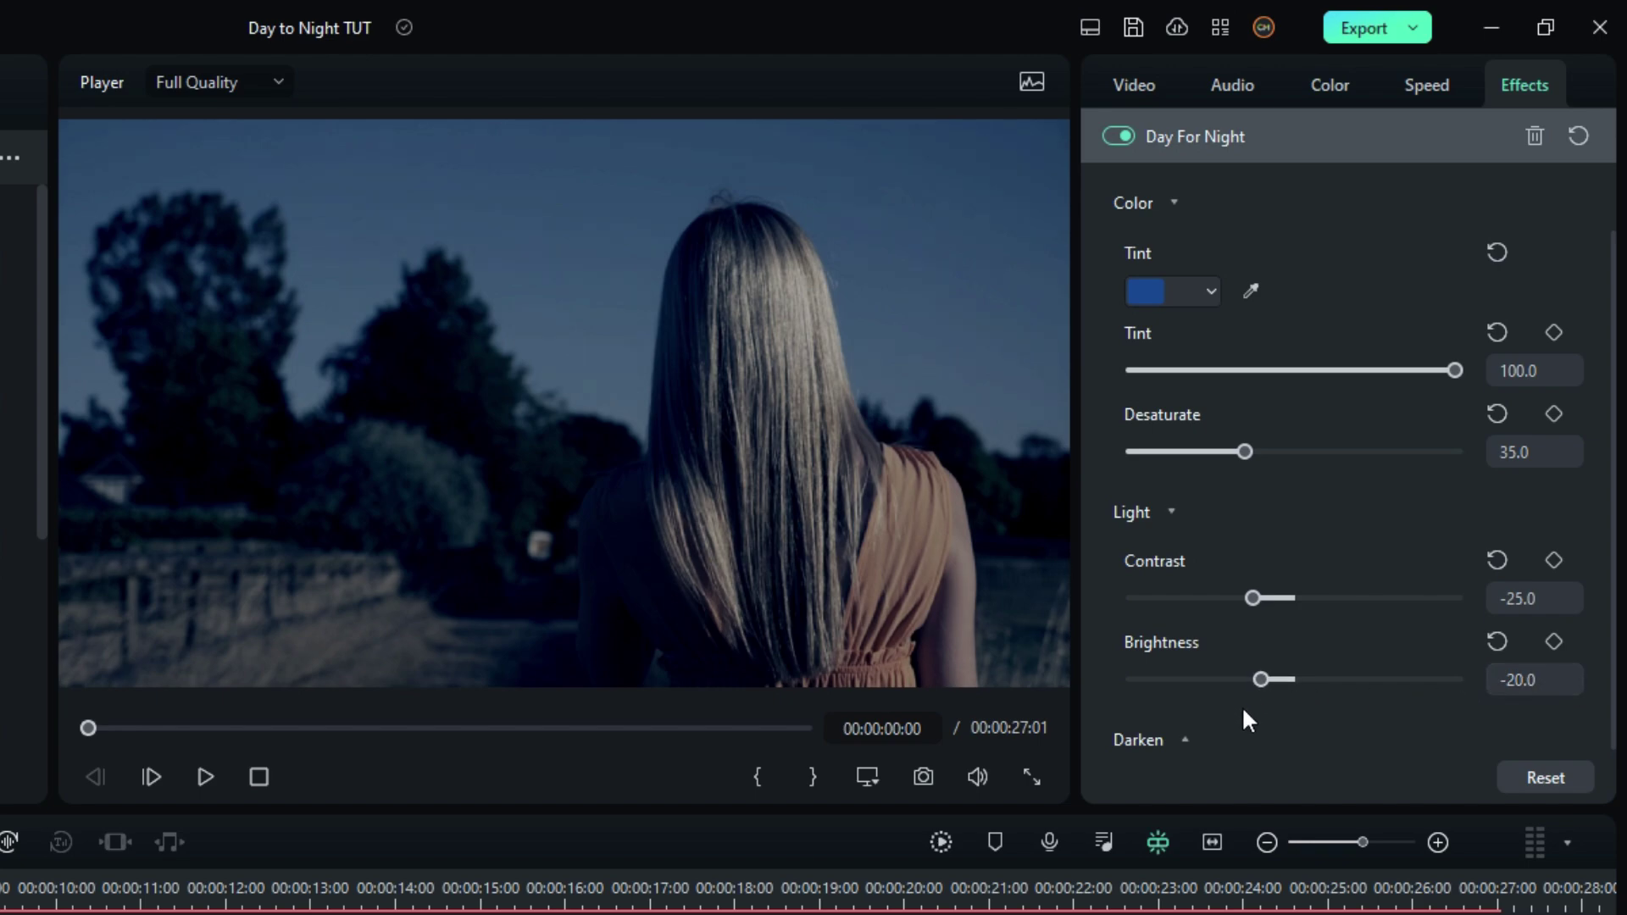
left_click(1140, 740)
scroll(1254, 726, "down", 3)
scroll(1378, 639, "down", 2)
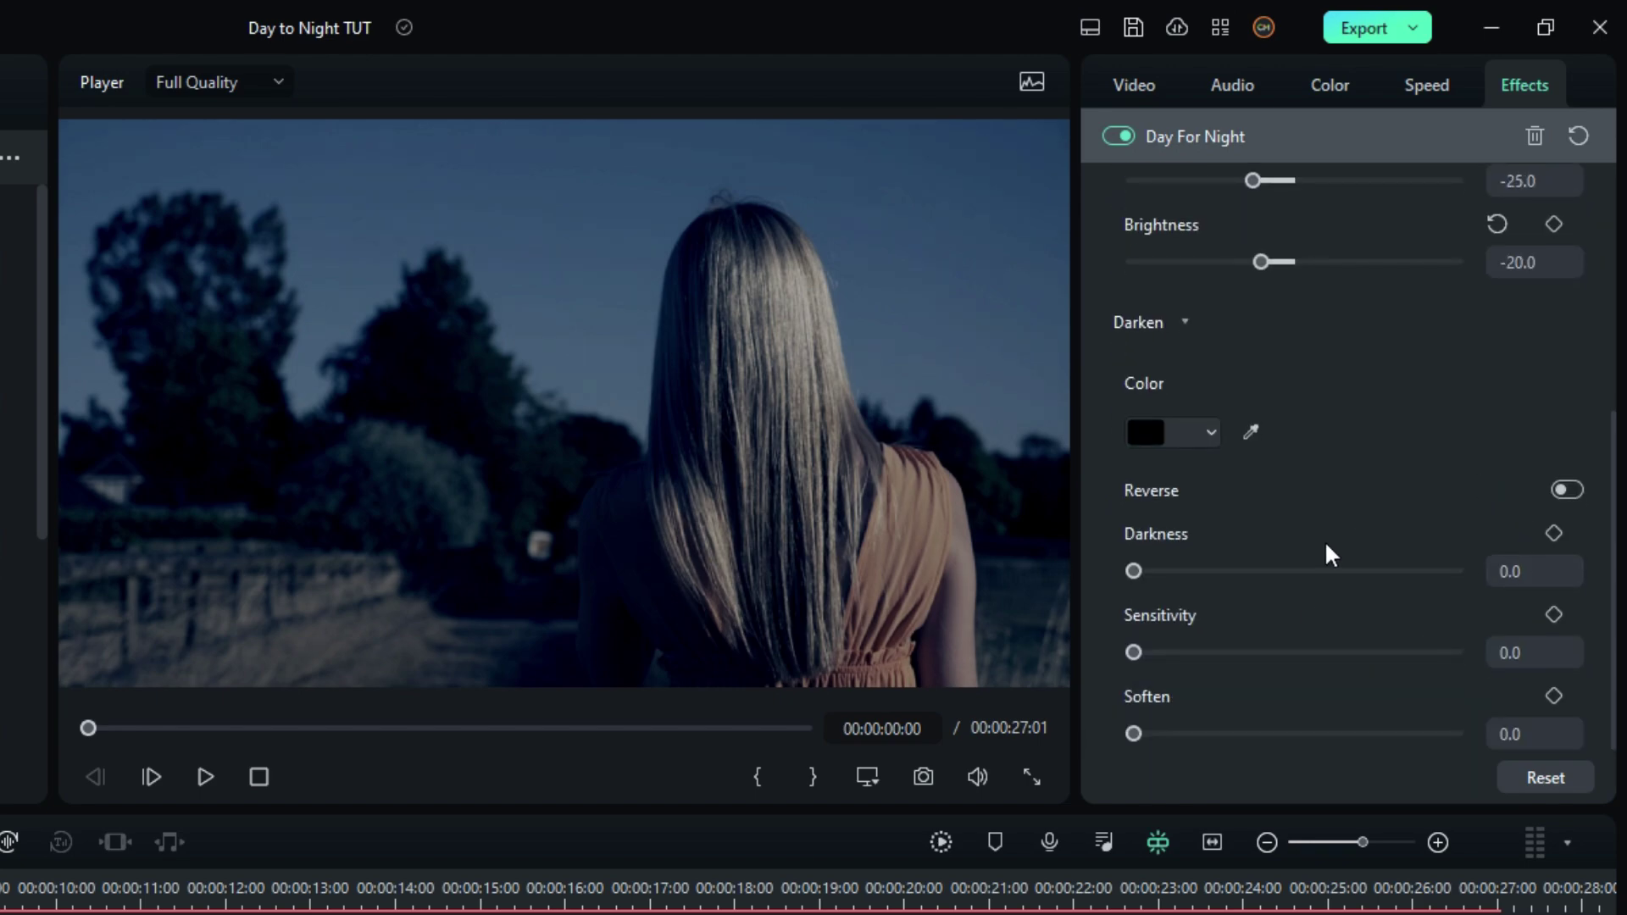
scroll(1376, 647, "up", 5)
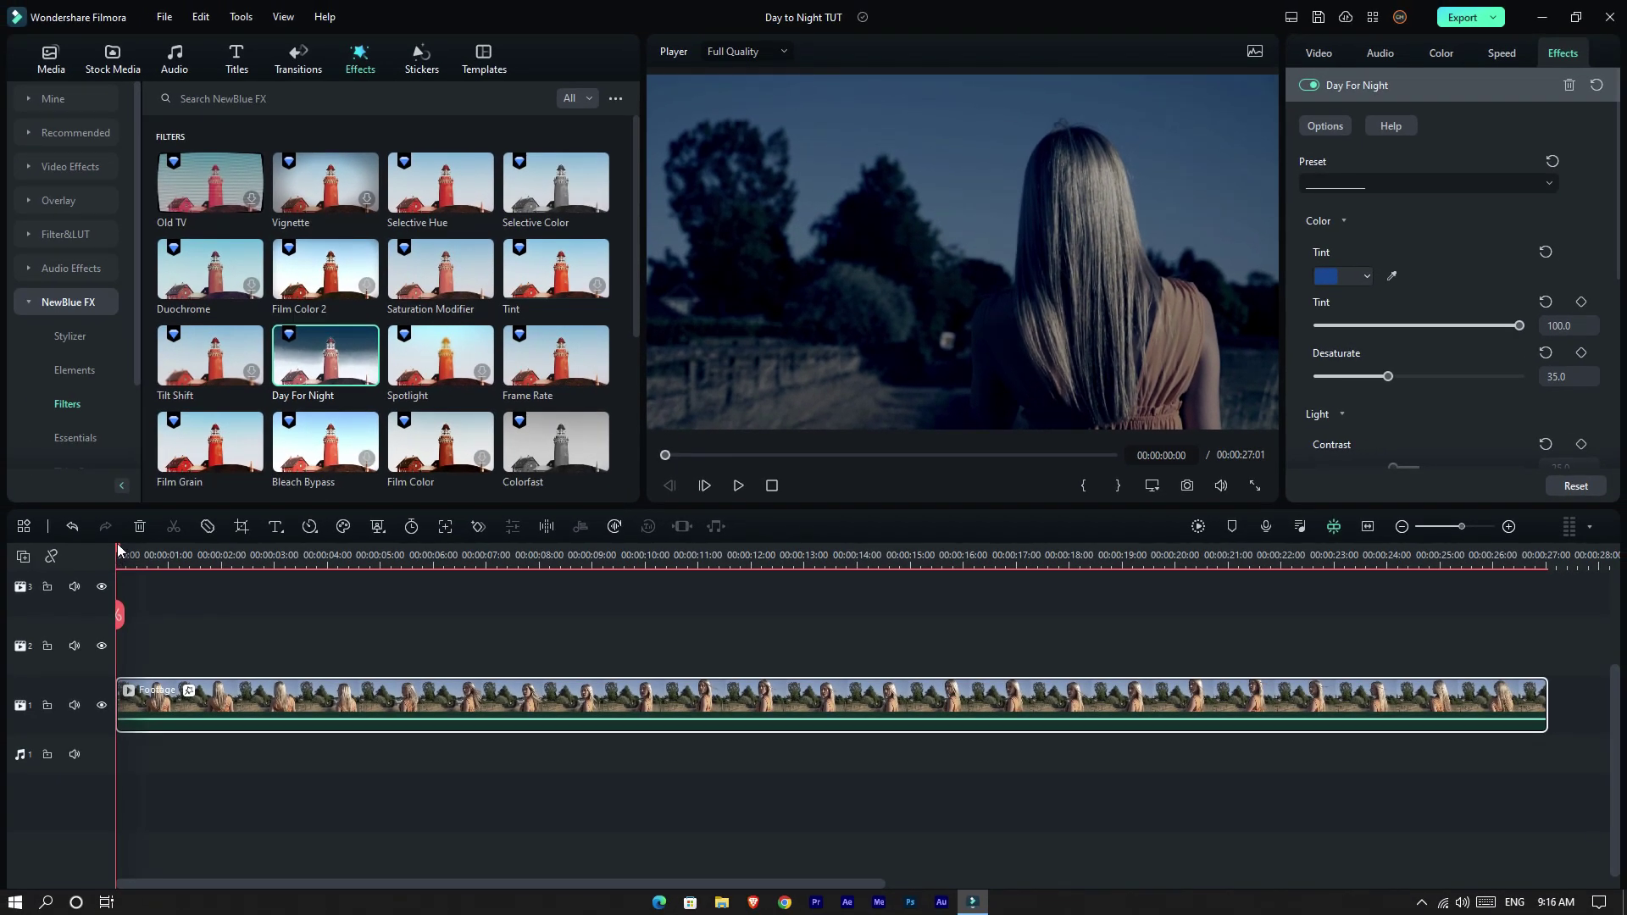
left_click_drag(120, 551, 520, 563)
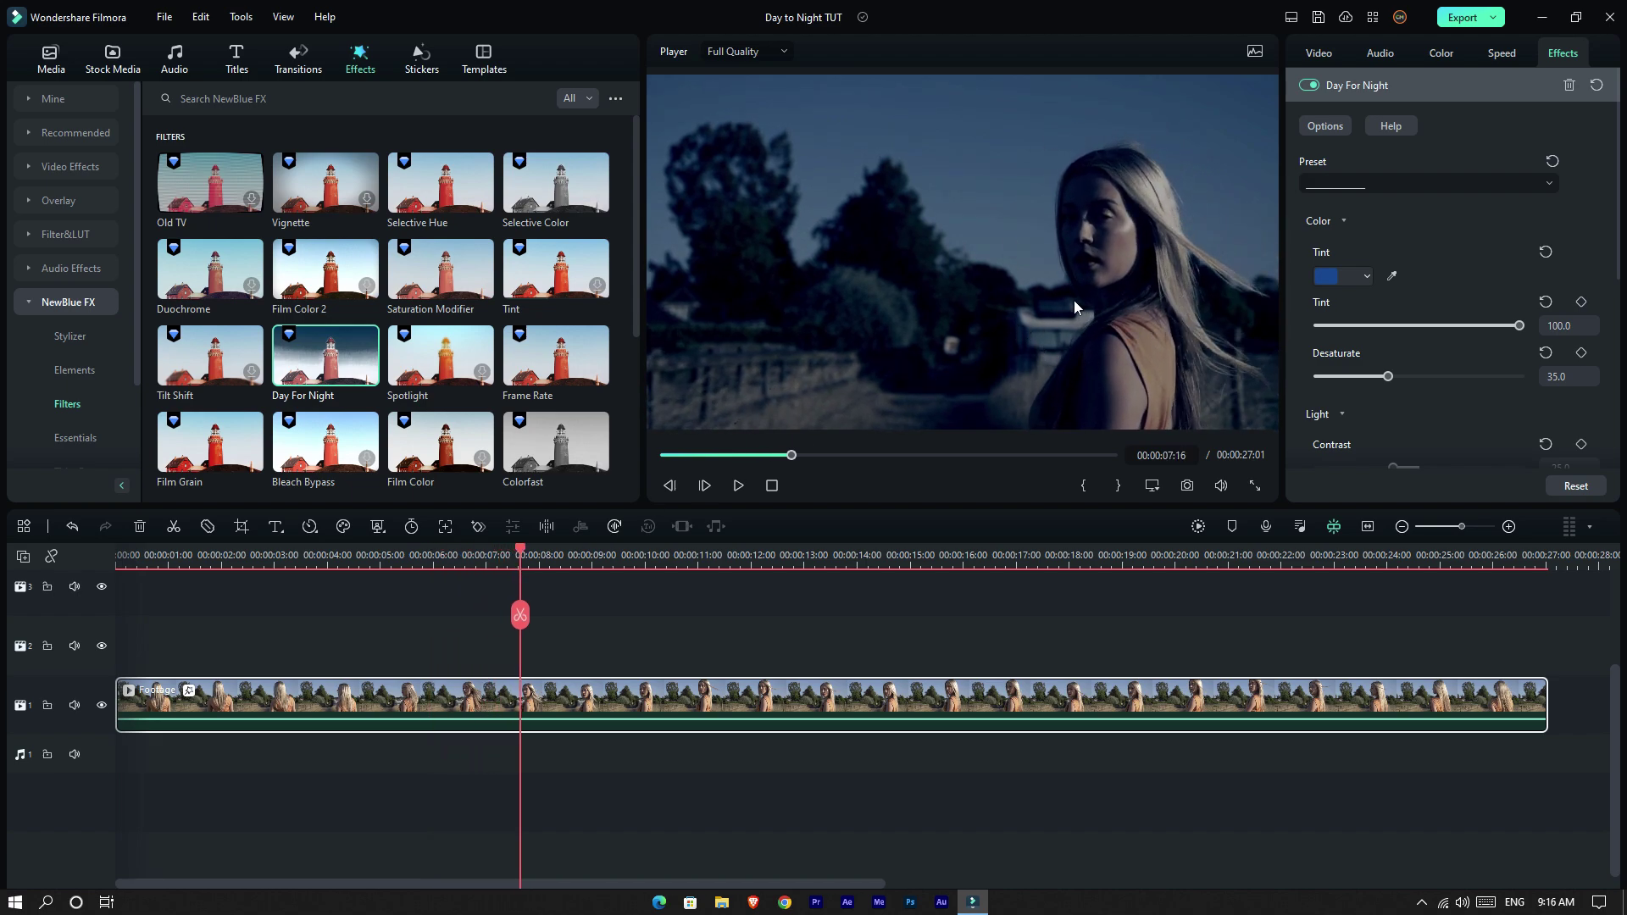
left_click_drag(520, 551, 232, 596)
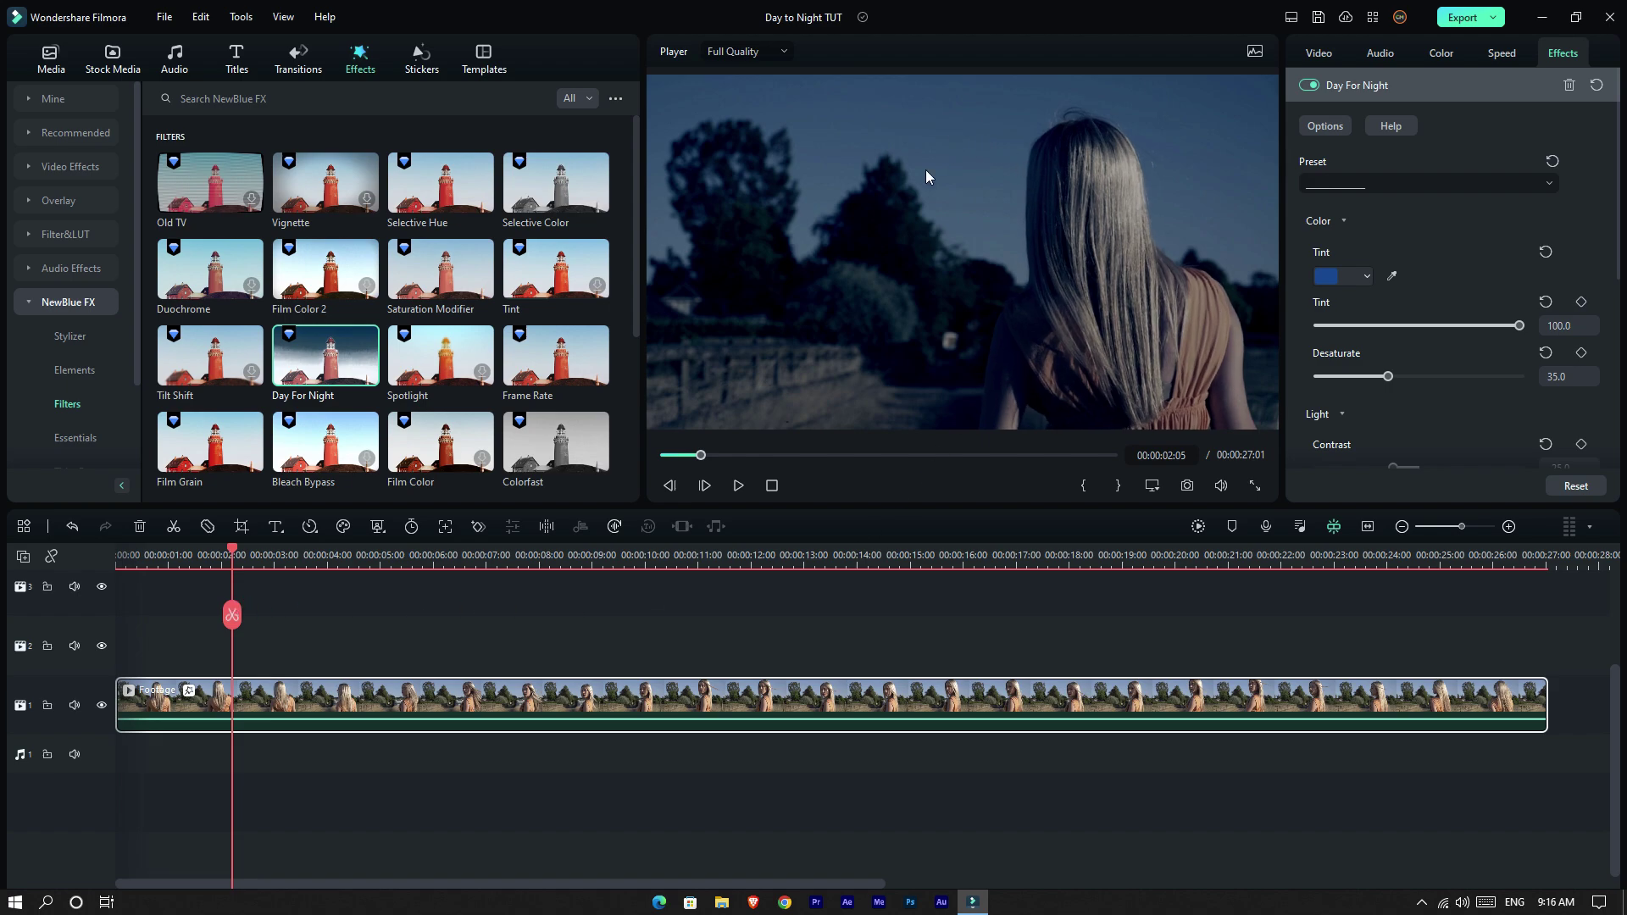
Add the Fireworks clip on a track above the footage and preview it.
left_click(58, 59)
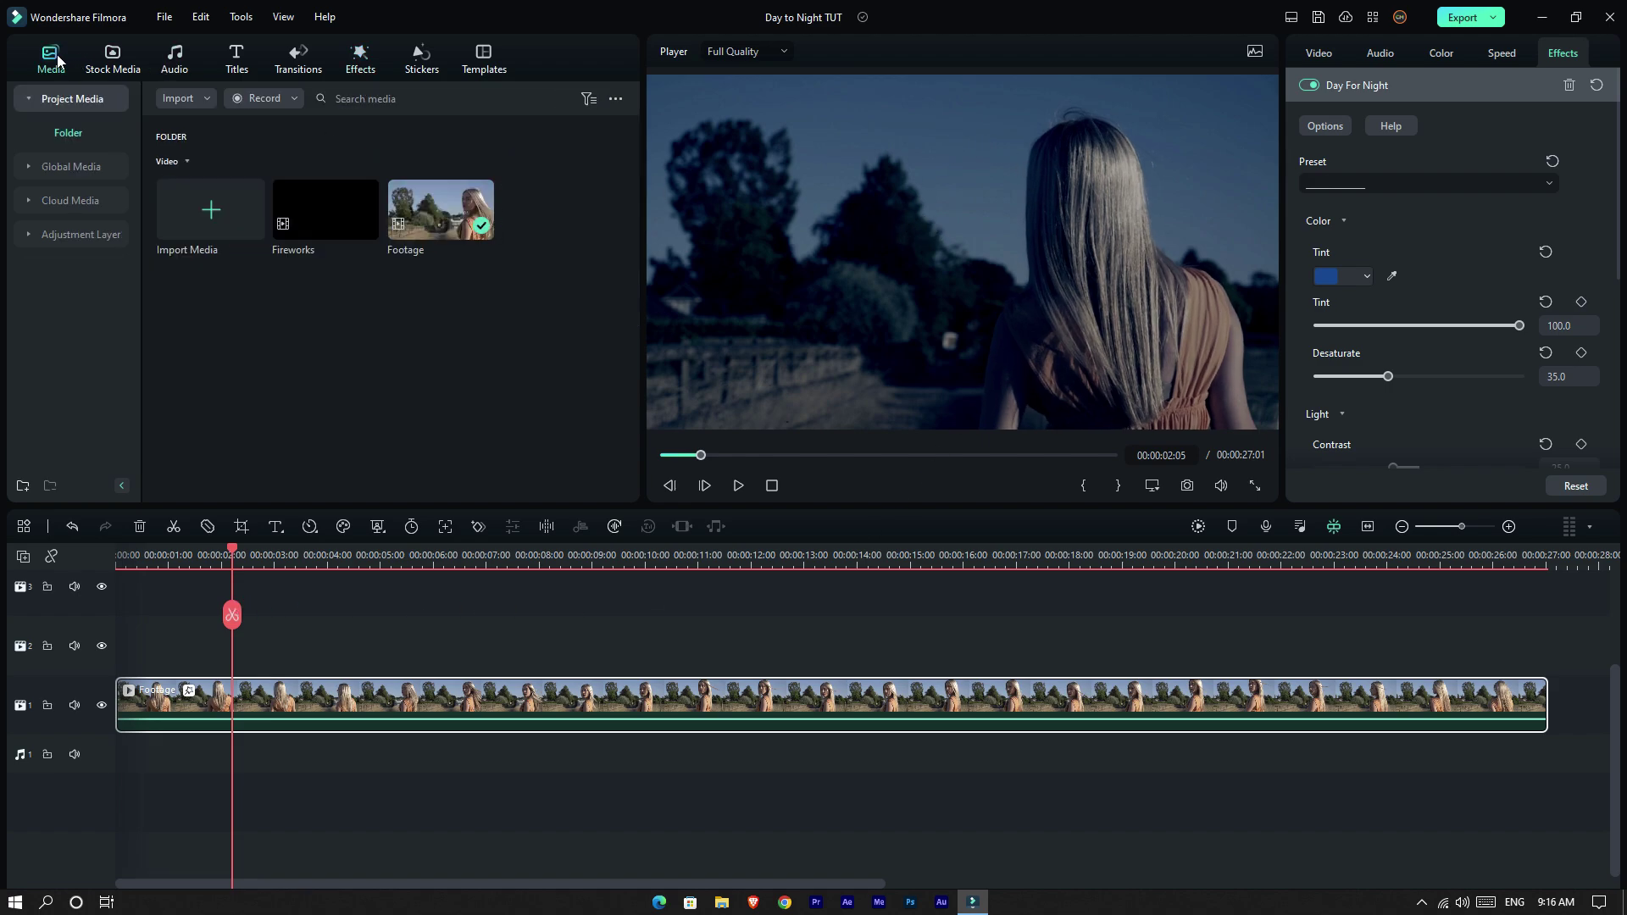
left_click_drag(351, 209, 74, 669)
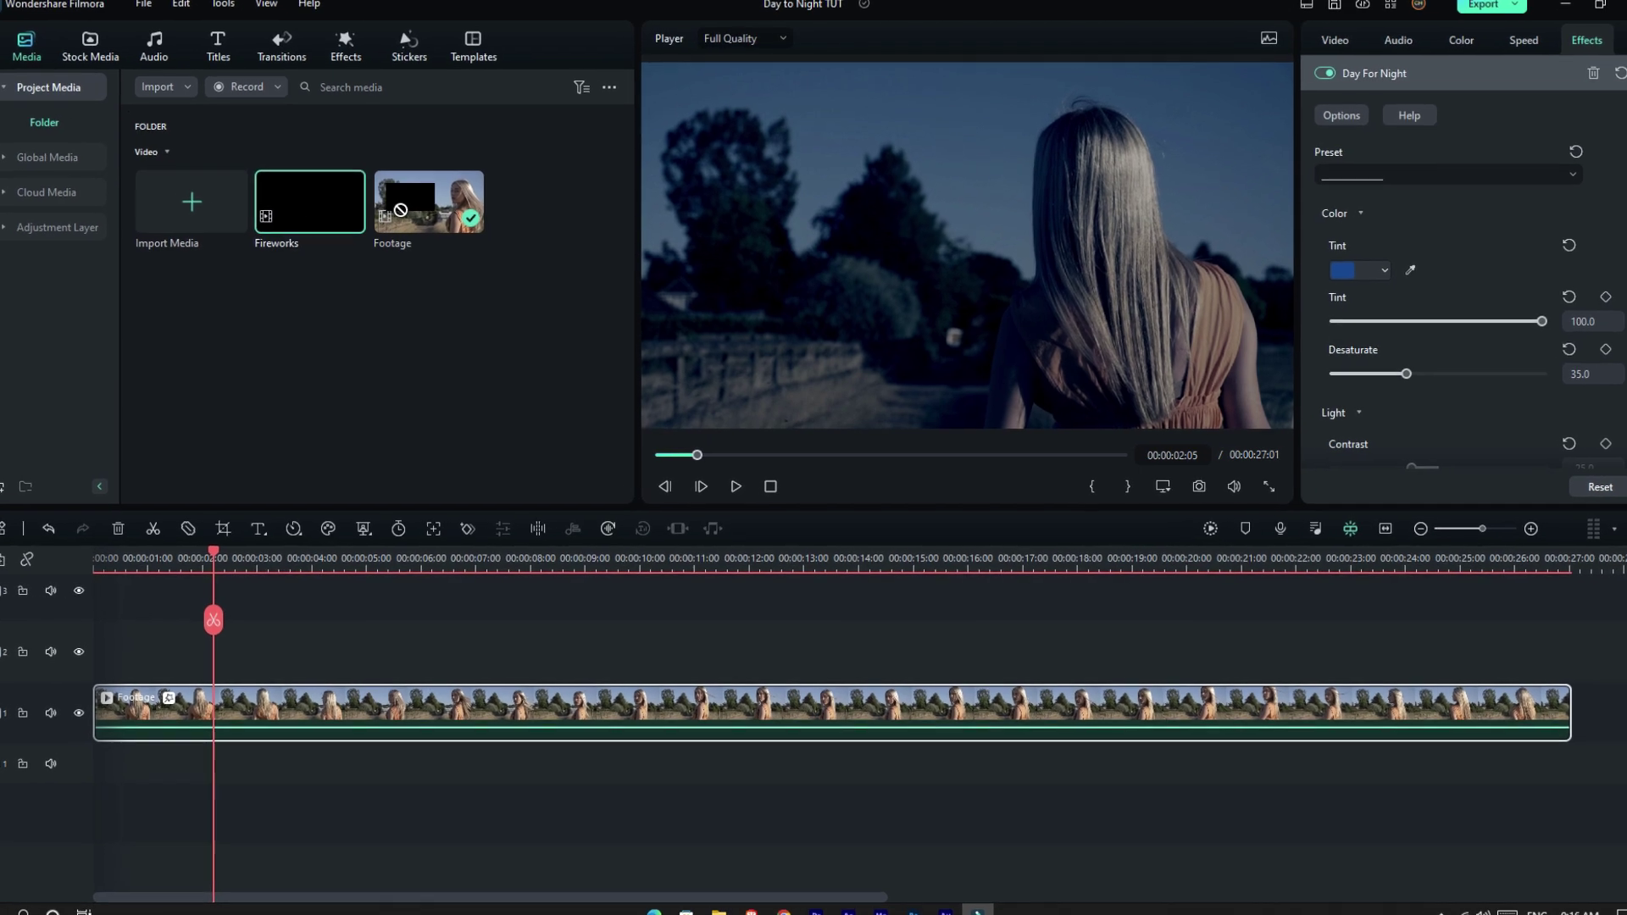
left_click_drag(195, 559, 143, 559)
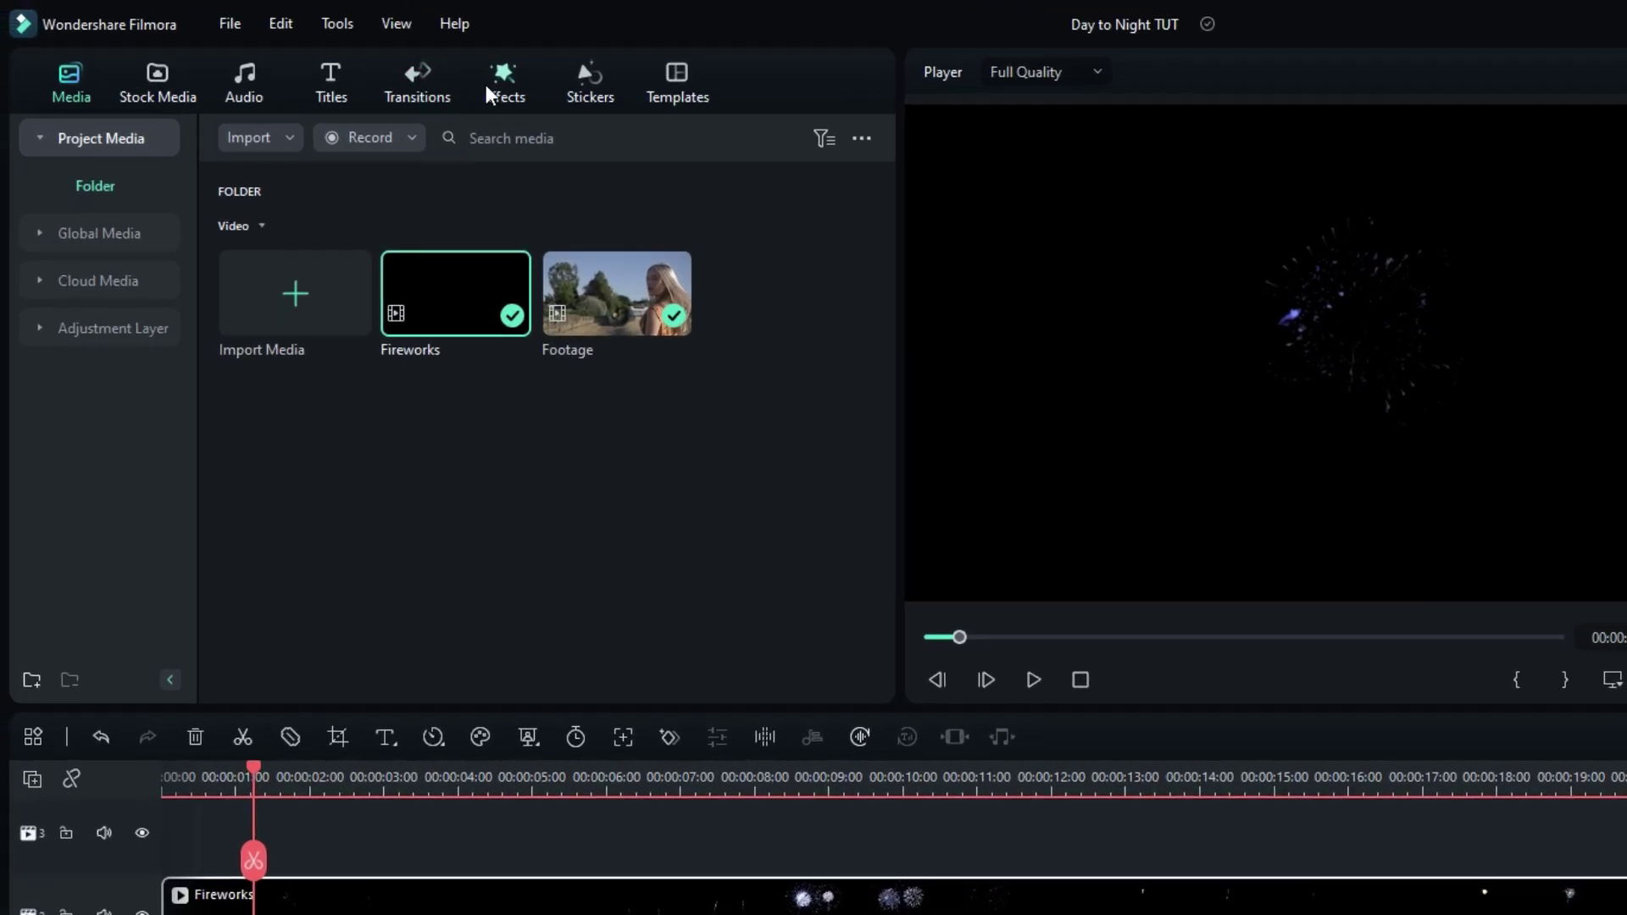
Apply Recommended's Remove Black BG to the Fireworks clip and check the composite near 6 seconds.
left_click(489, 84)
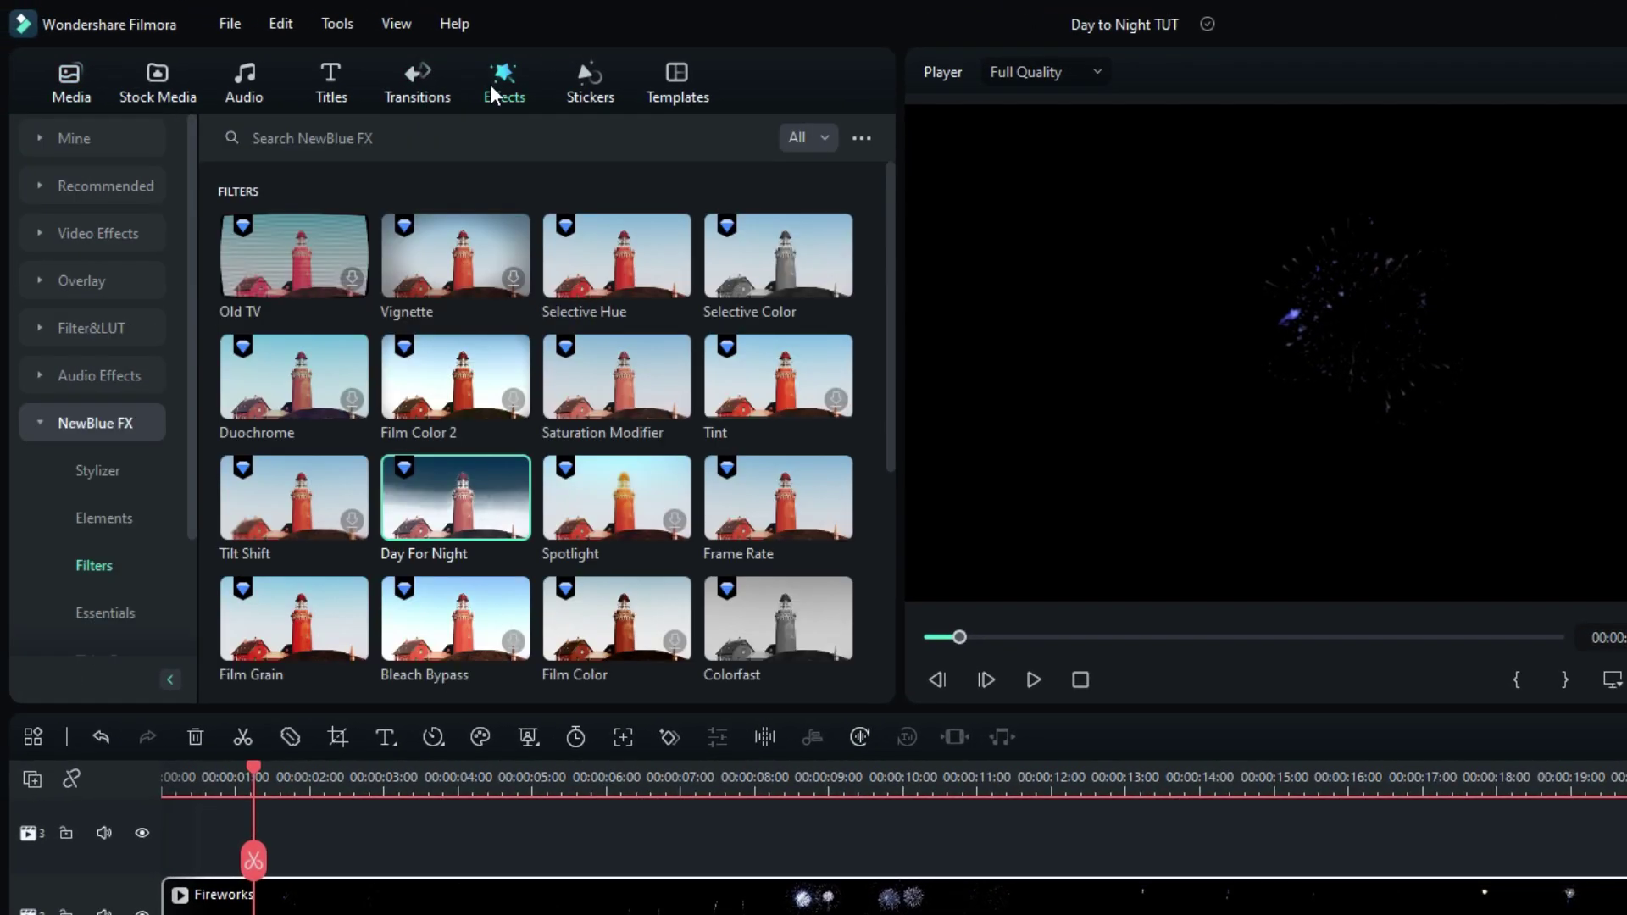
left_click(114, 182)
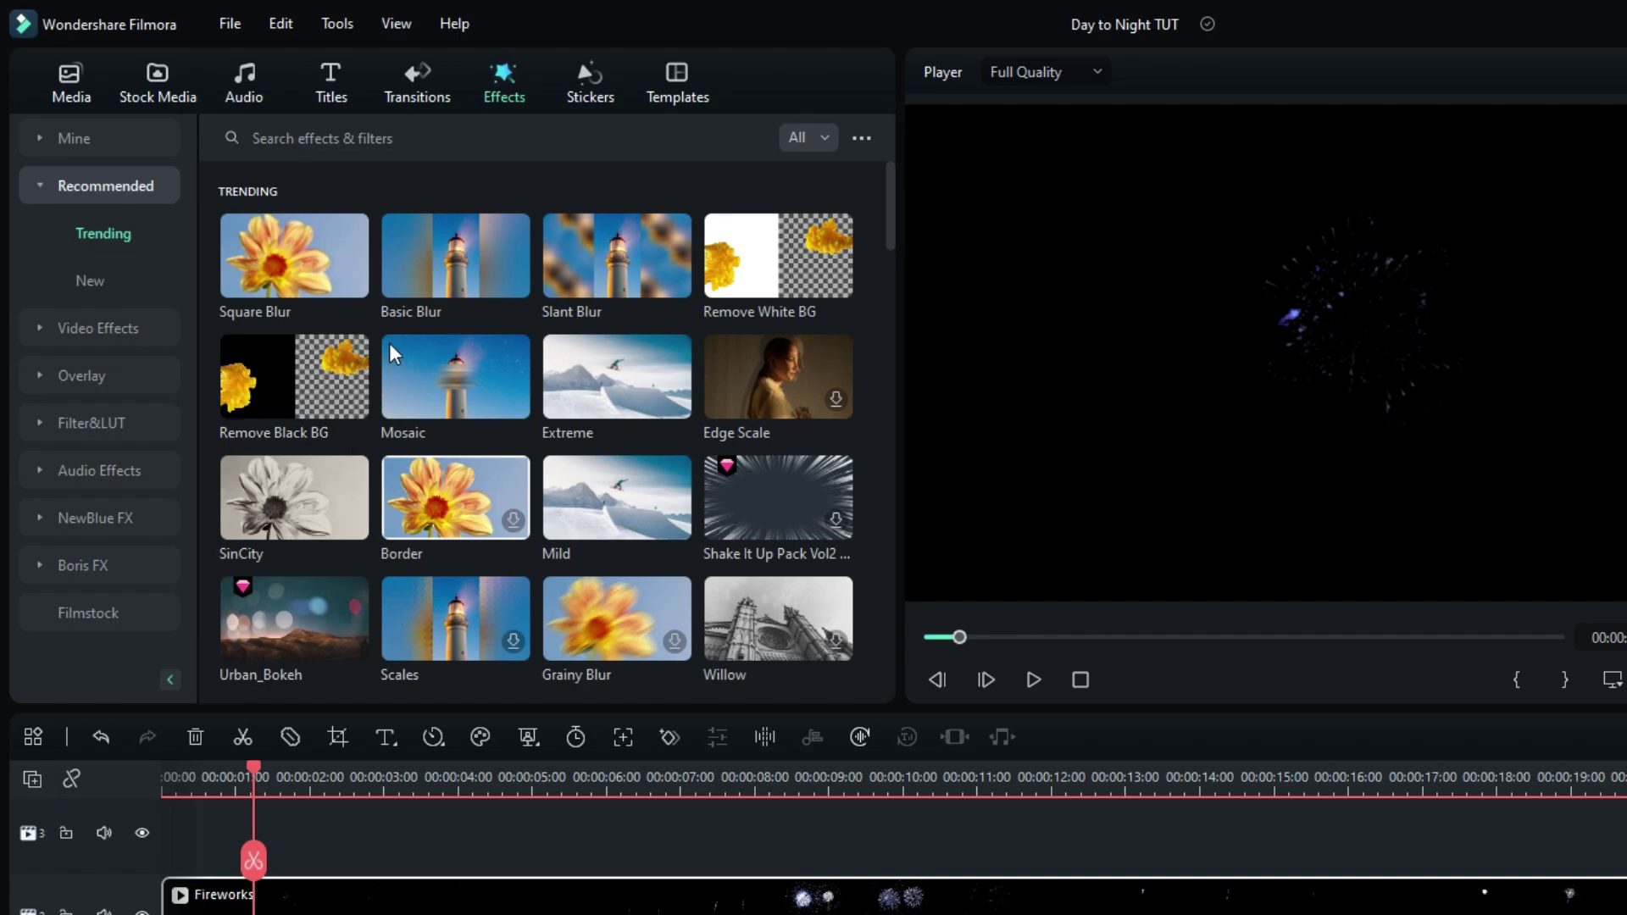
left_click_drag(307, 339, 717, 906)
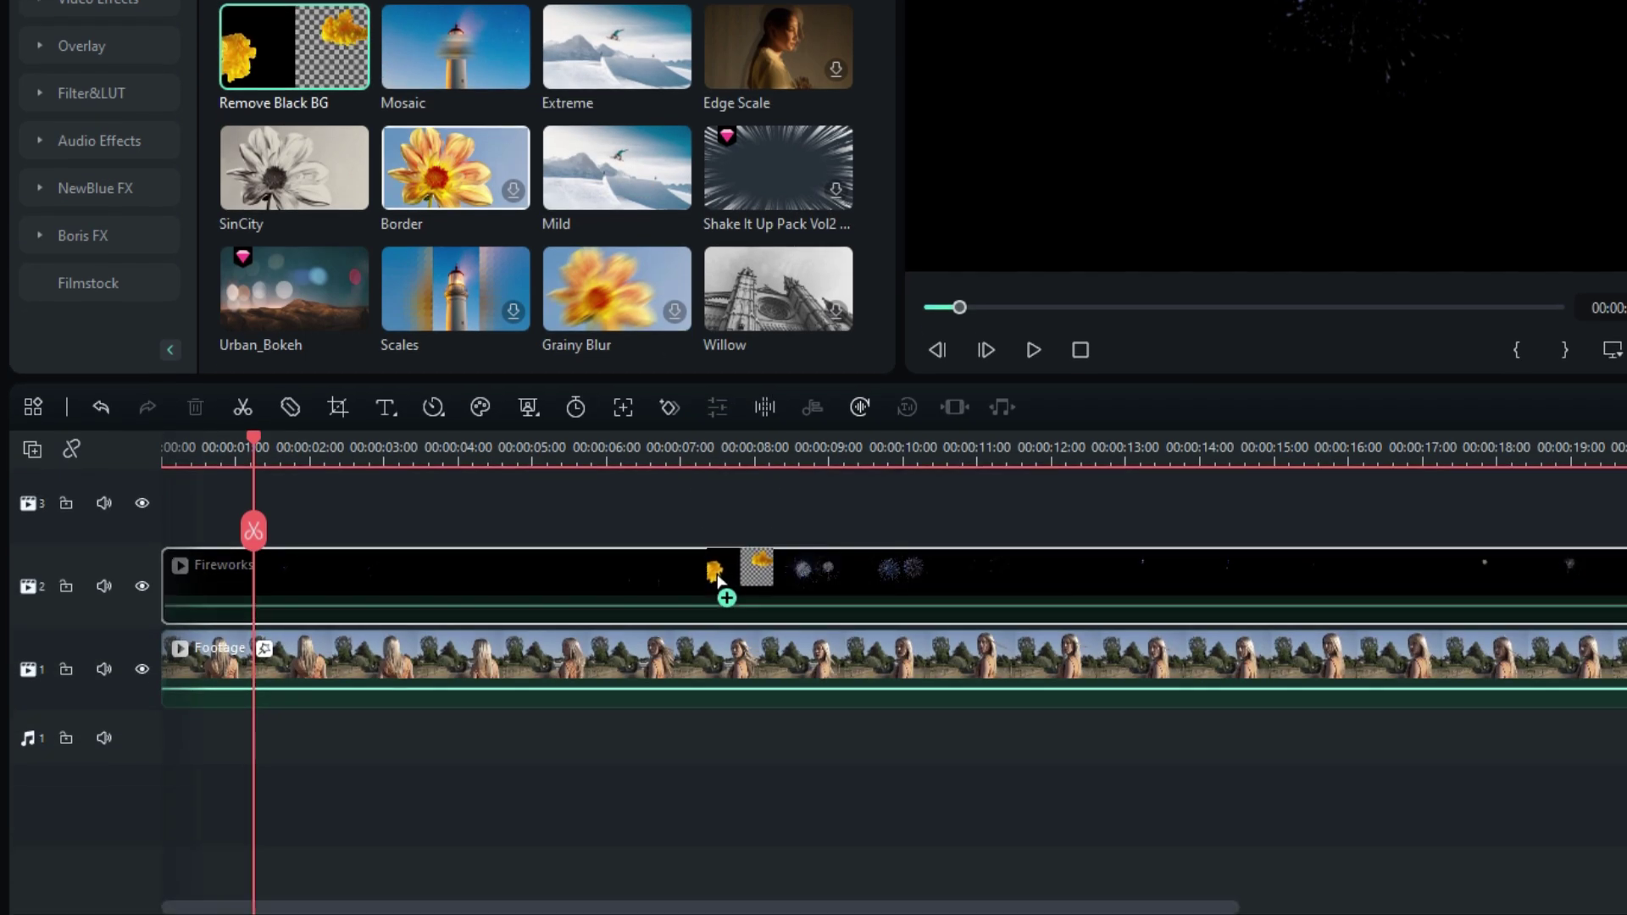
left_click_drag(716, 580, 718, 583)
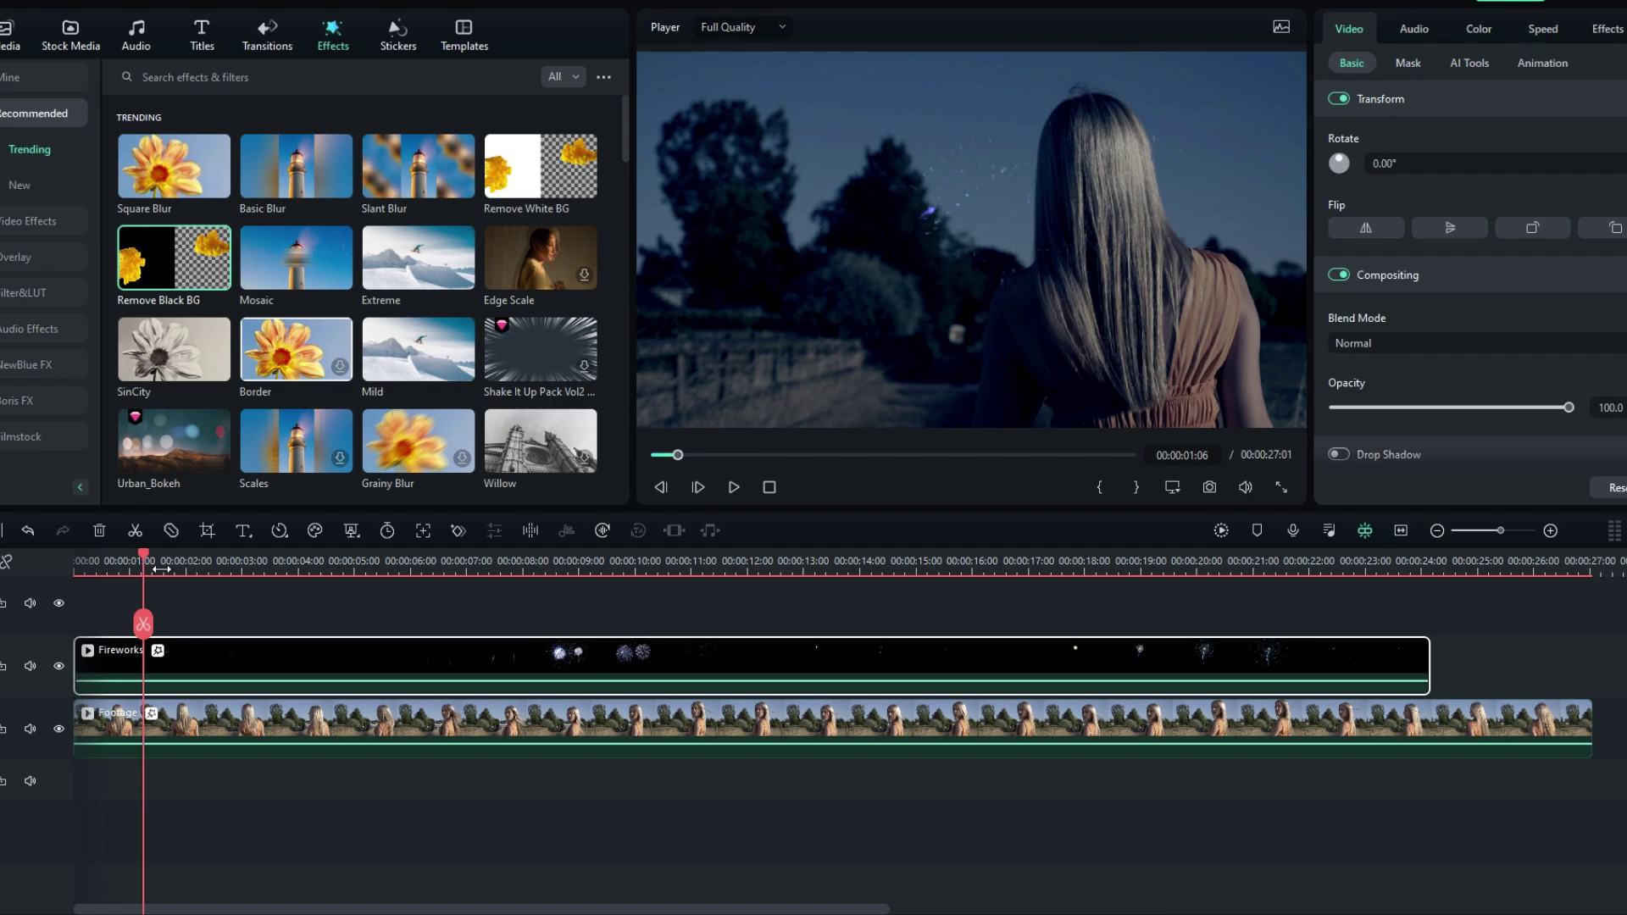
left_click_drag(140, 558, 466, 558)
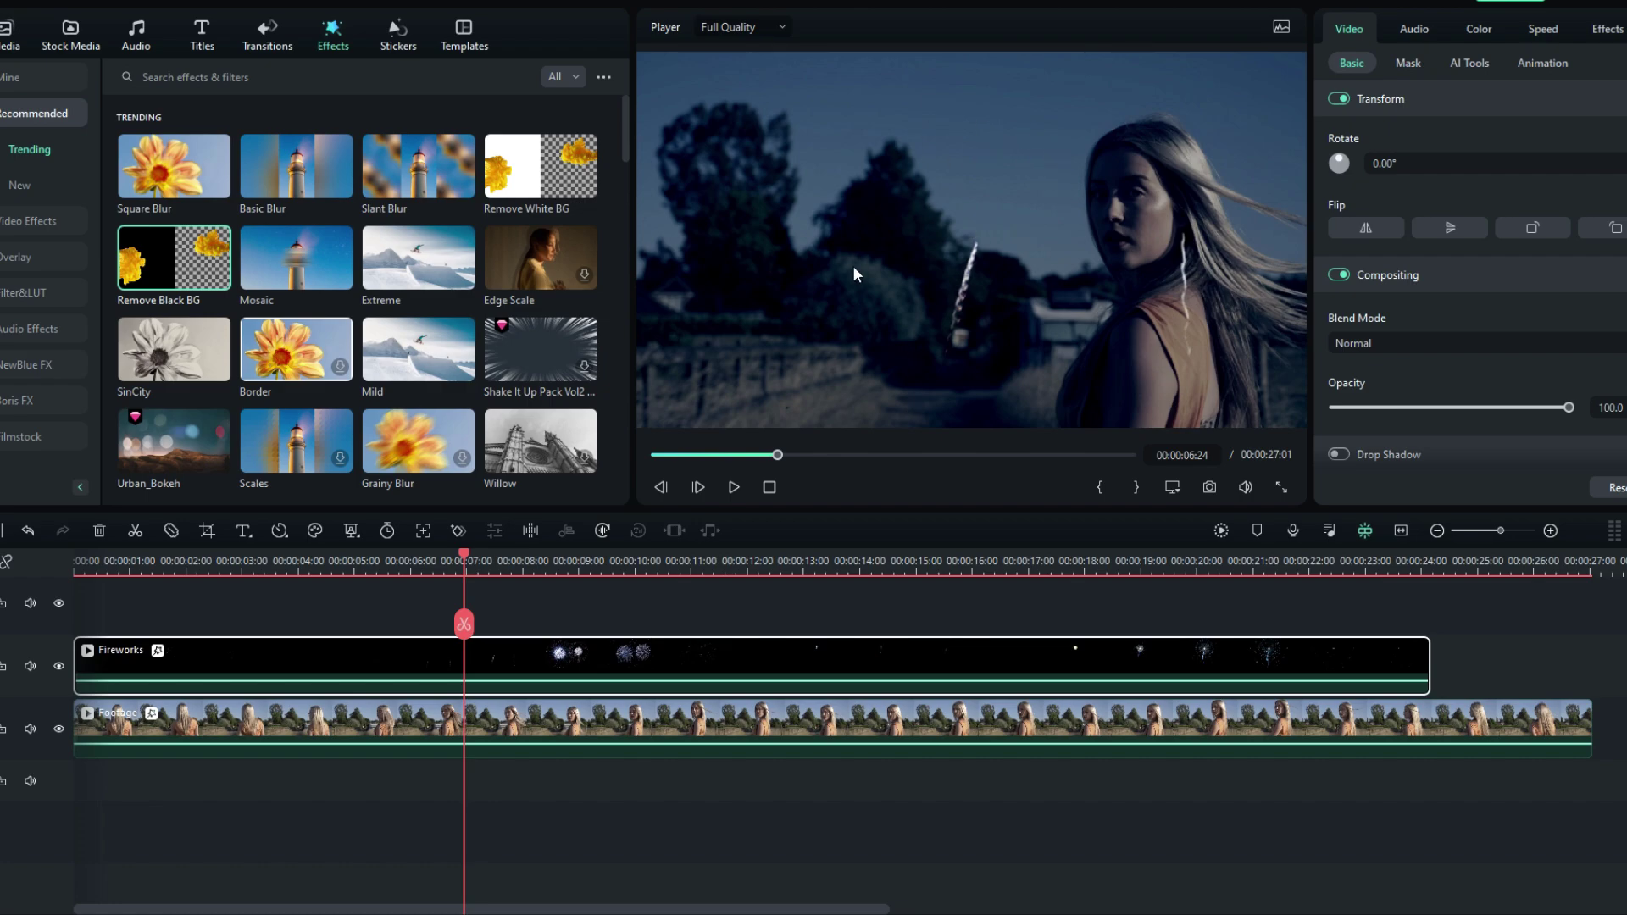
Paste a copy of the Footage clip onto the top track and scrub to about 3 seconds.
left_click(428, 716)
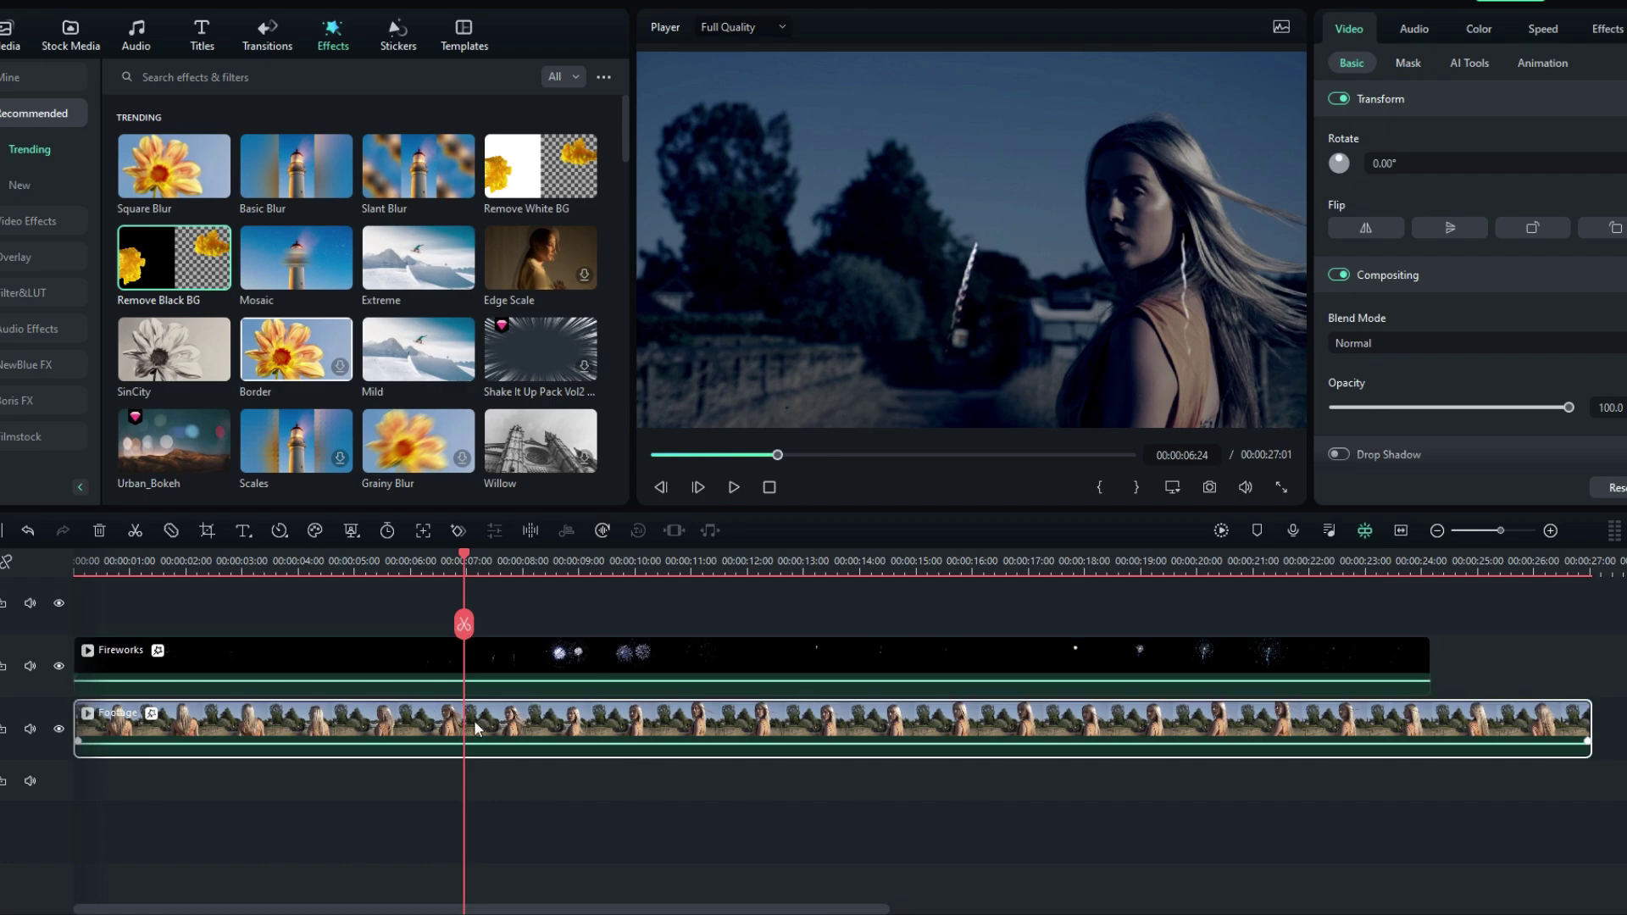
left_click(79, 562)
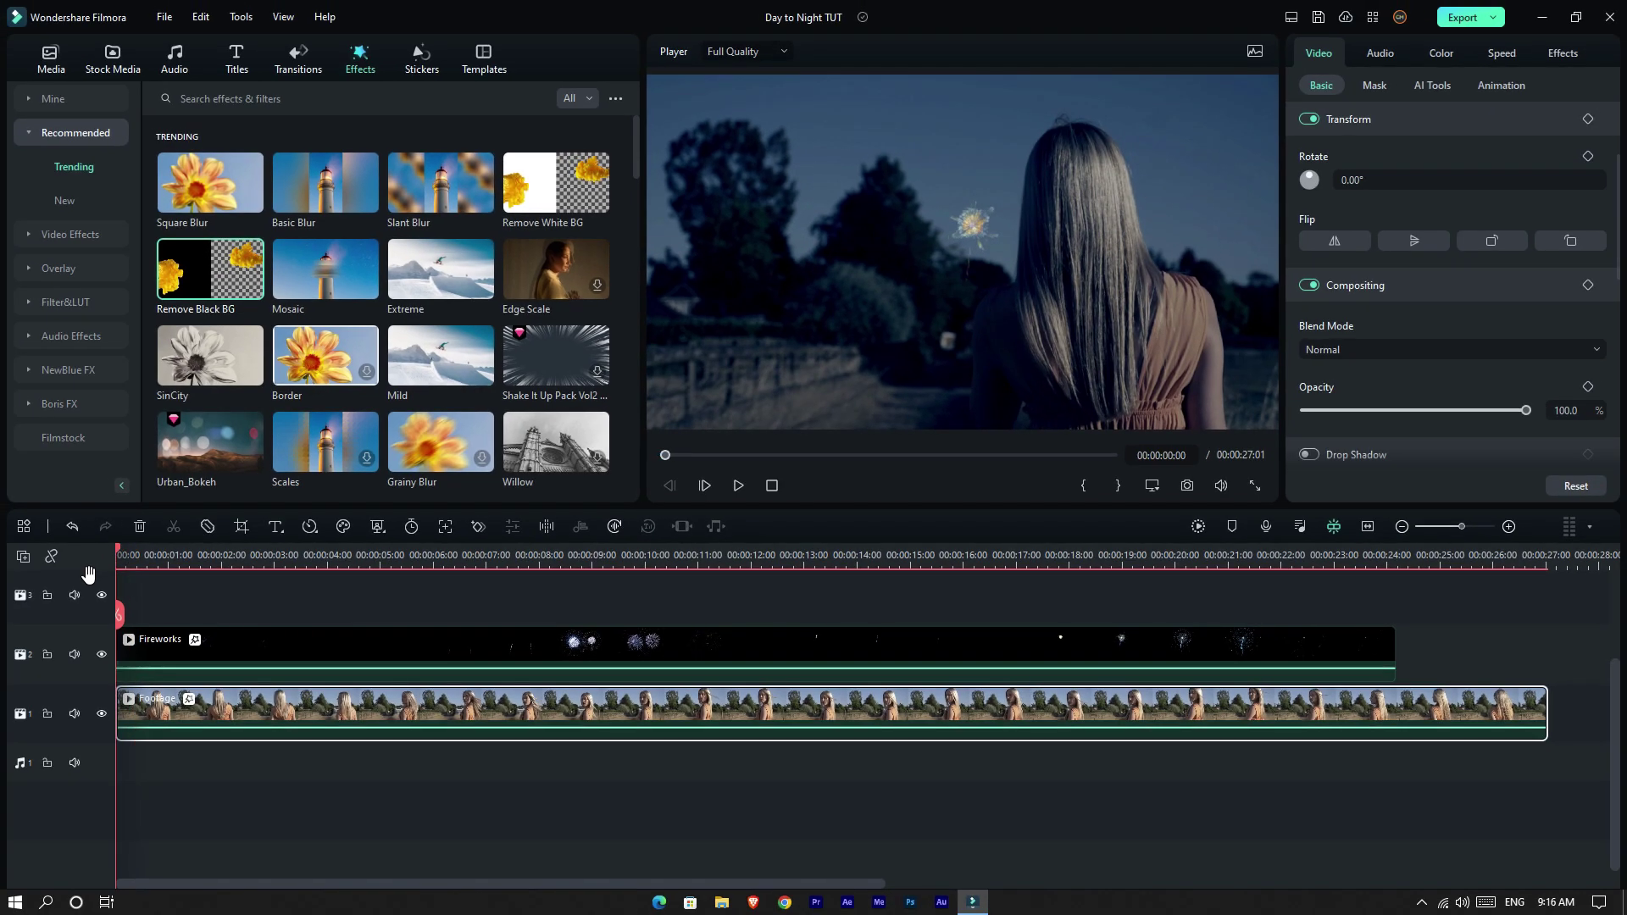
key("ctrl+v")
left_click(210, 556)
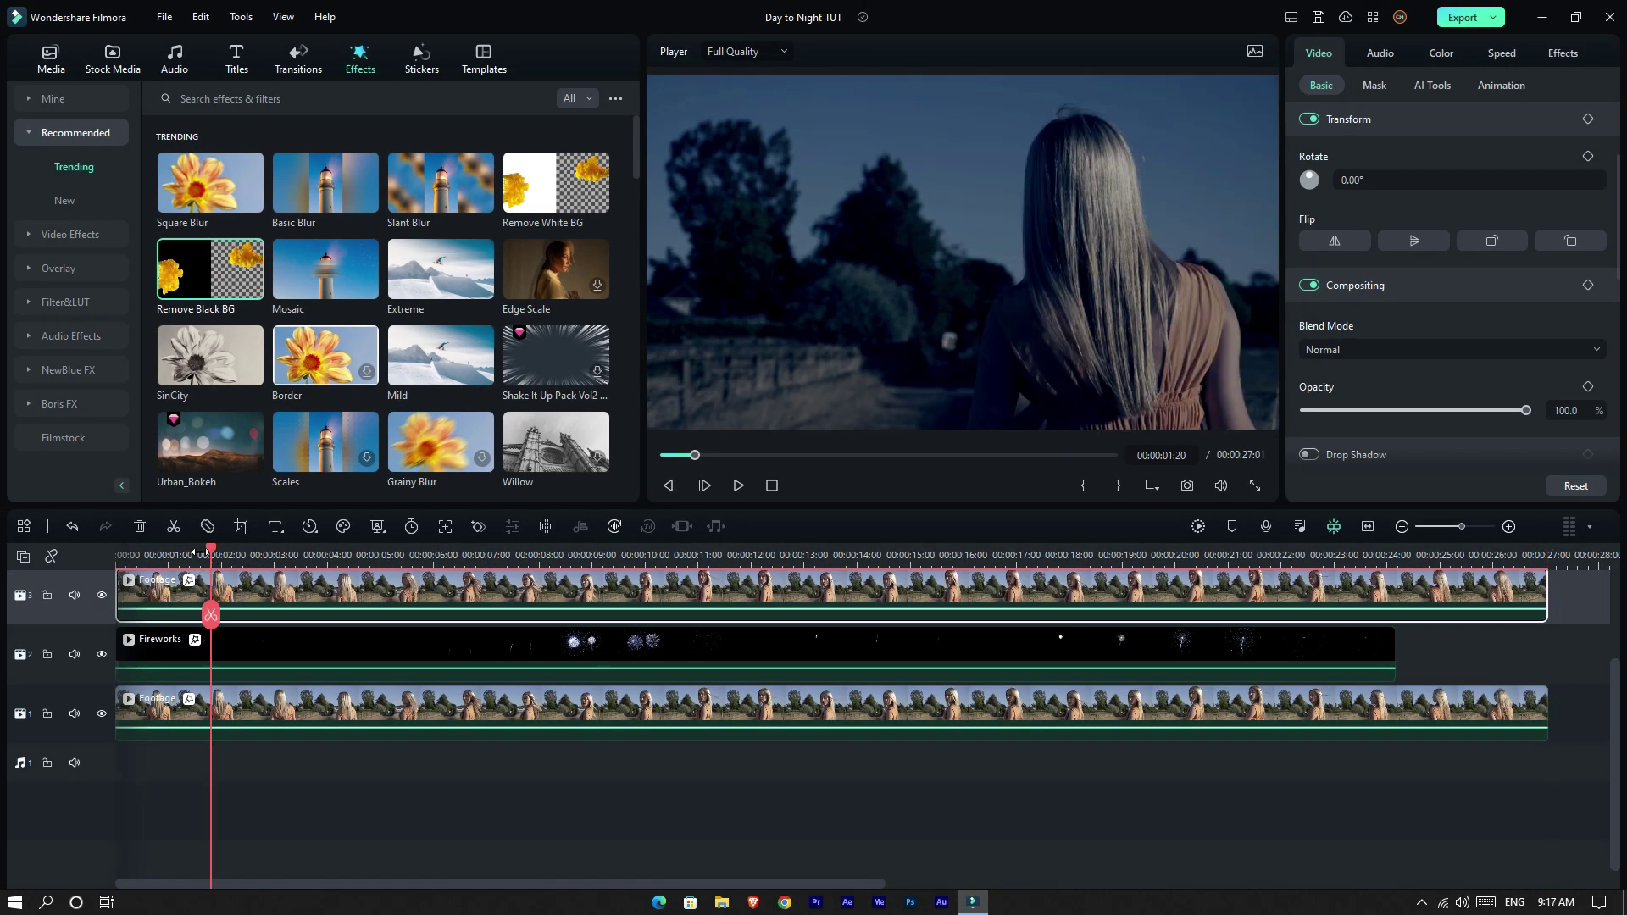
left_click_drag(210, 557, 356, 559)
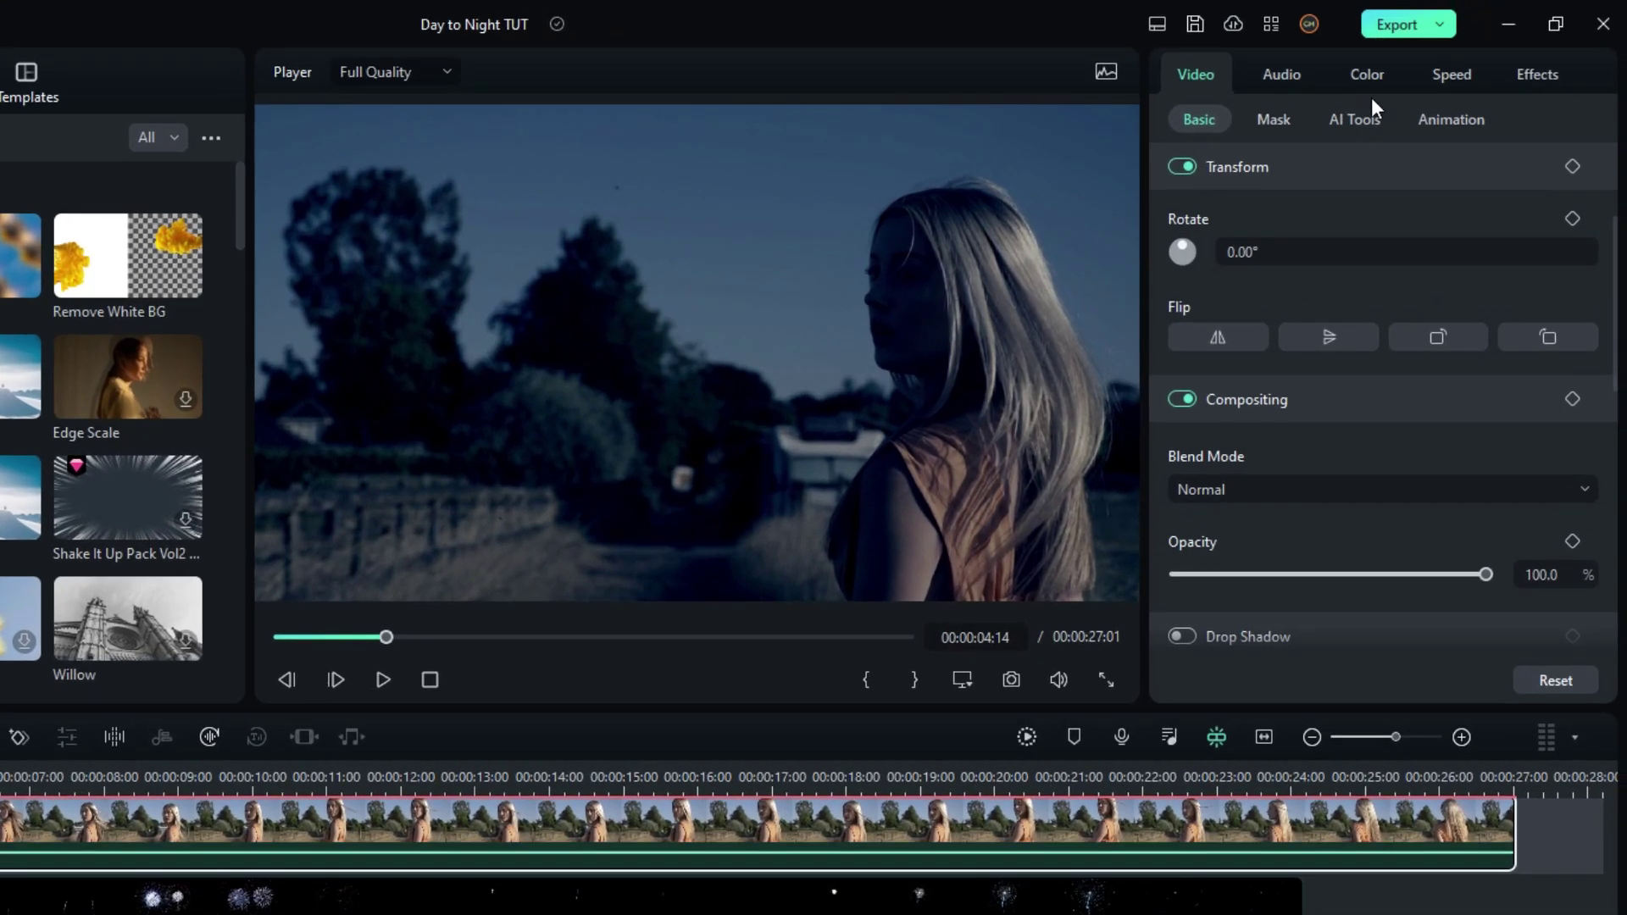
Key out the sky with Chroma Key: Offset 100, Tolerance 48, Edge Thickness -10.0, Feather 0.0.
left_click(1475, 63)
left_click(1178, 167)
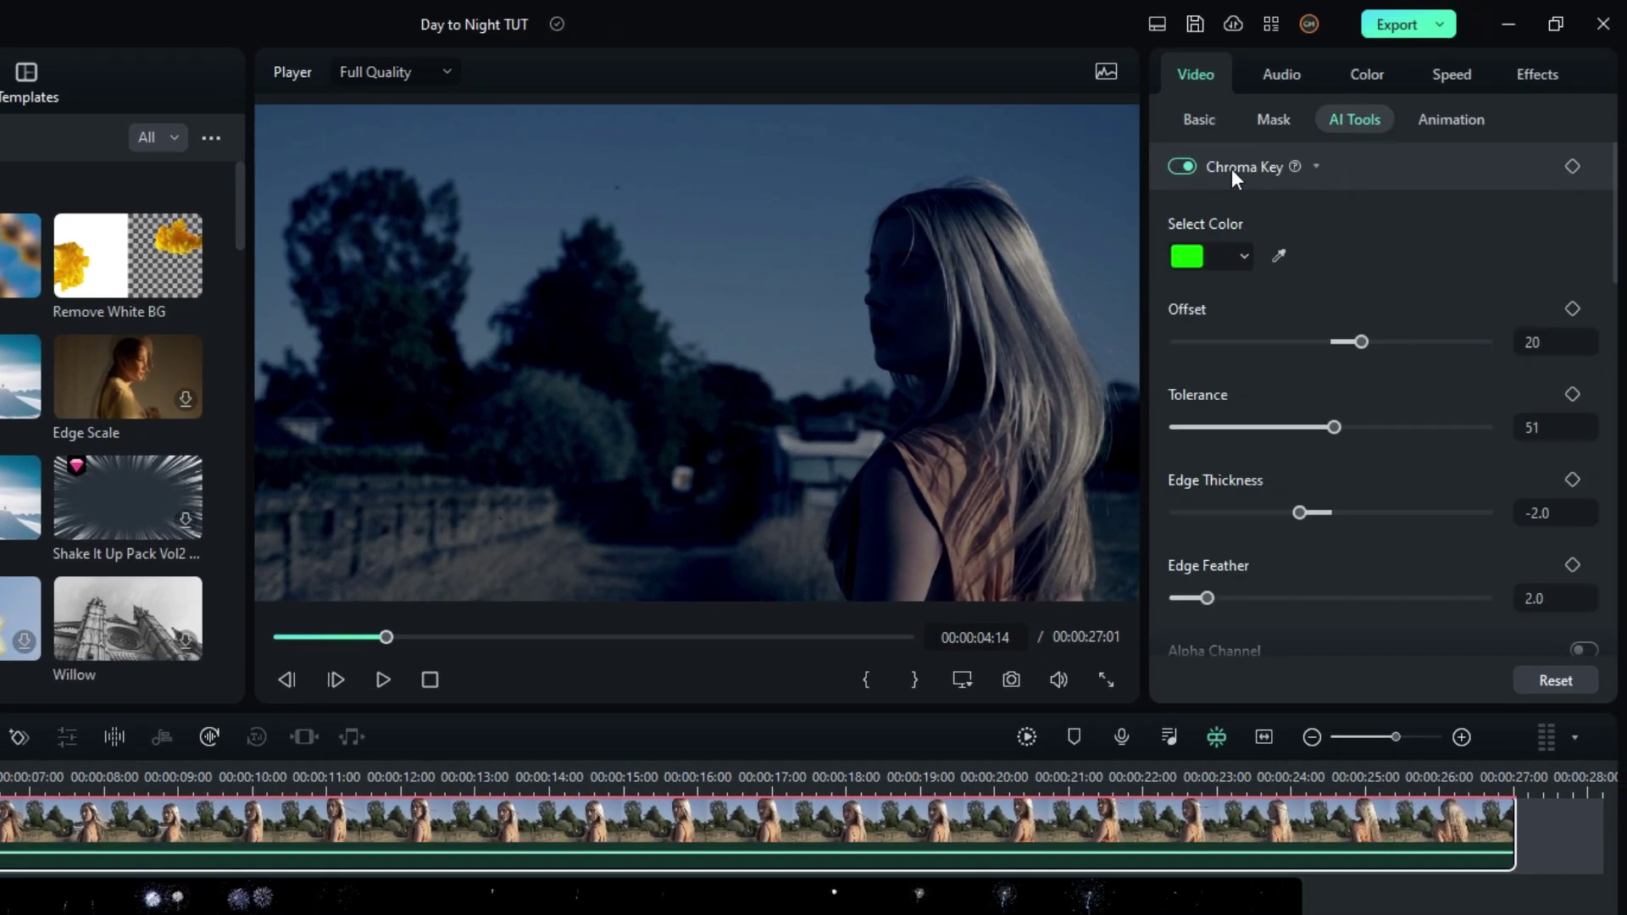
left_click(1278, 255)
left_click(678, 280)
left_click_drag(1361, 342, 1485, 341)
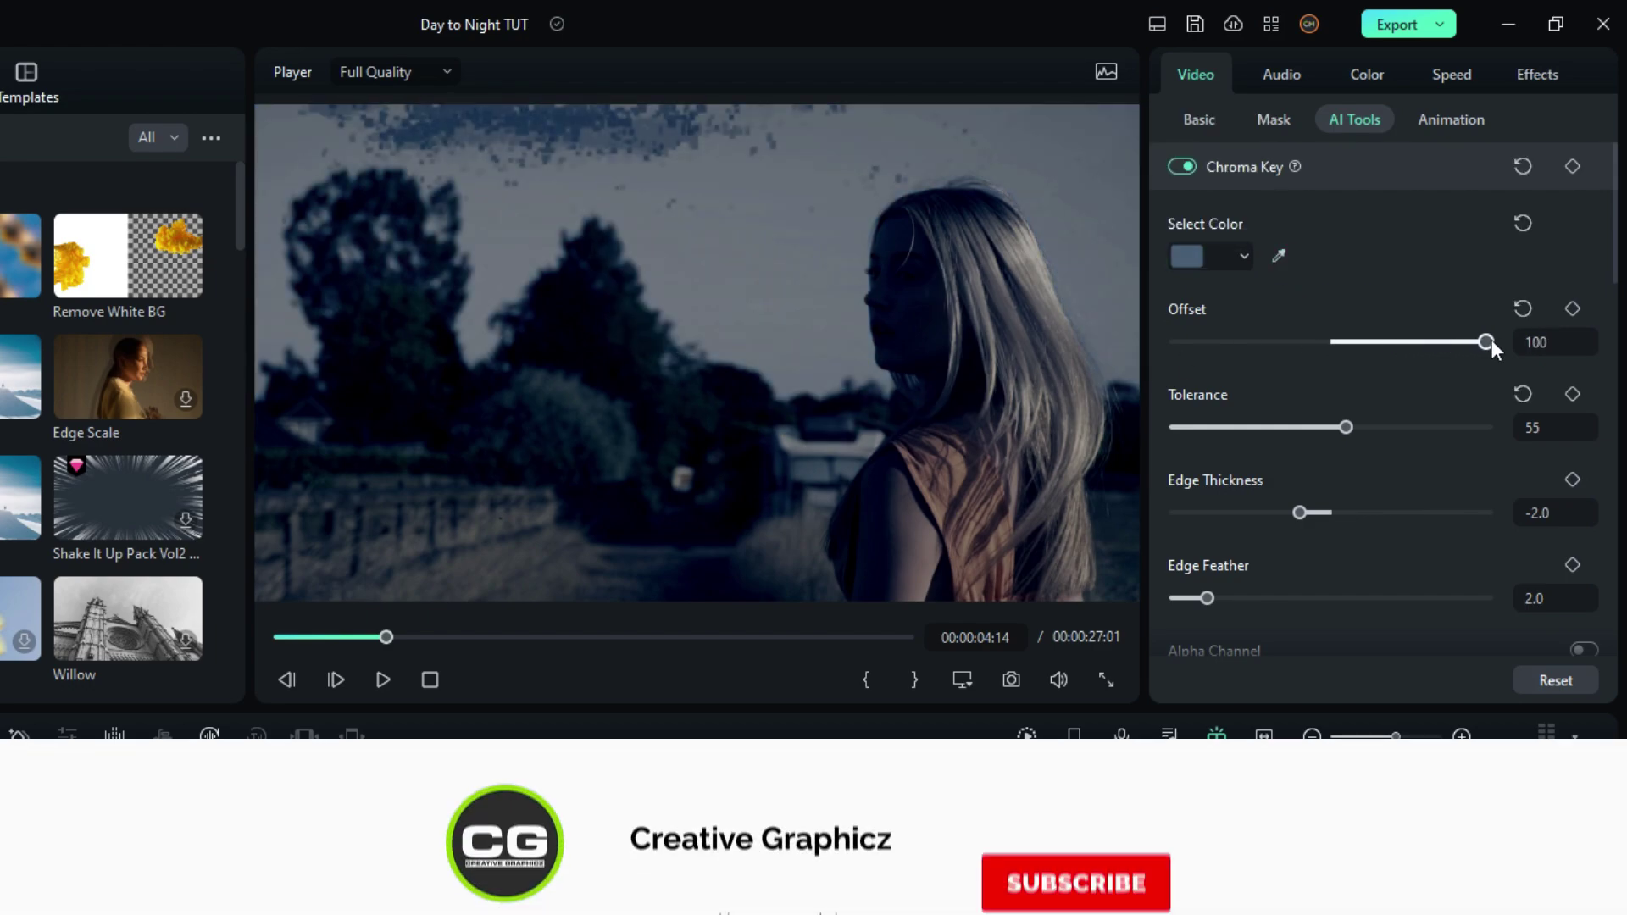
mouse_move(1334, 427)
left_mouse_down()
mouse_move(1284, 422)
mouse_move(1325, 427)
left_mouse_up()
left_click_drag(1299, 512, 1115, 494)
mouse_move(1206, 597)
left_mouse_down()
mouse_move(1370, 592)
mouse_move(1182, 597)
left_mouse_up()
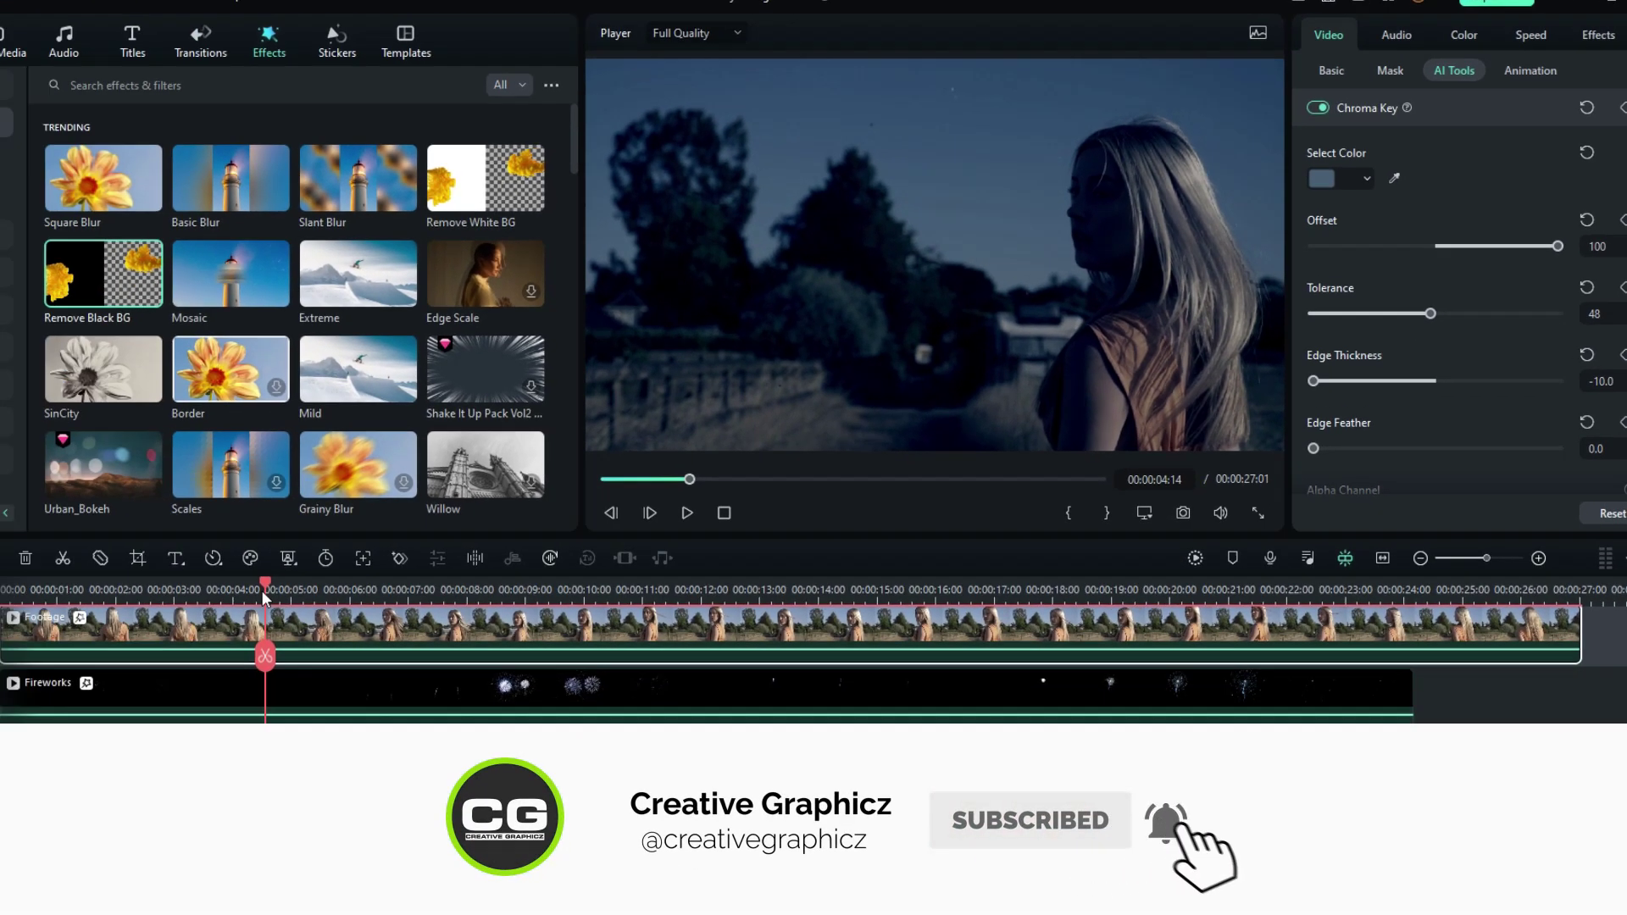
left_click_drag(265, 598, 547, 597)
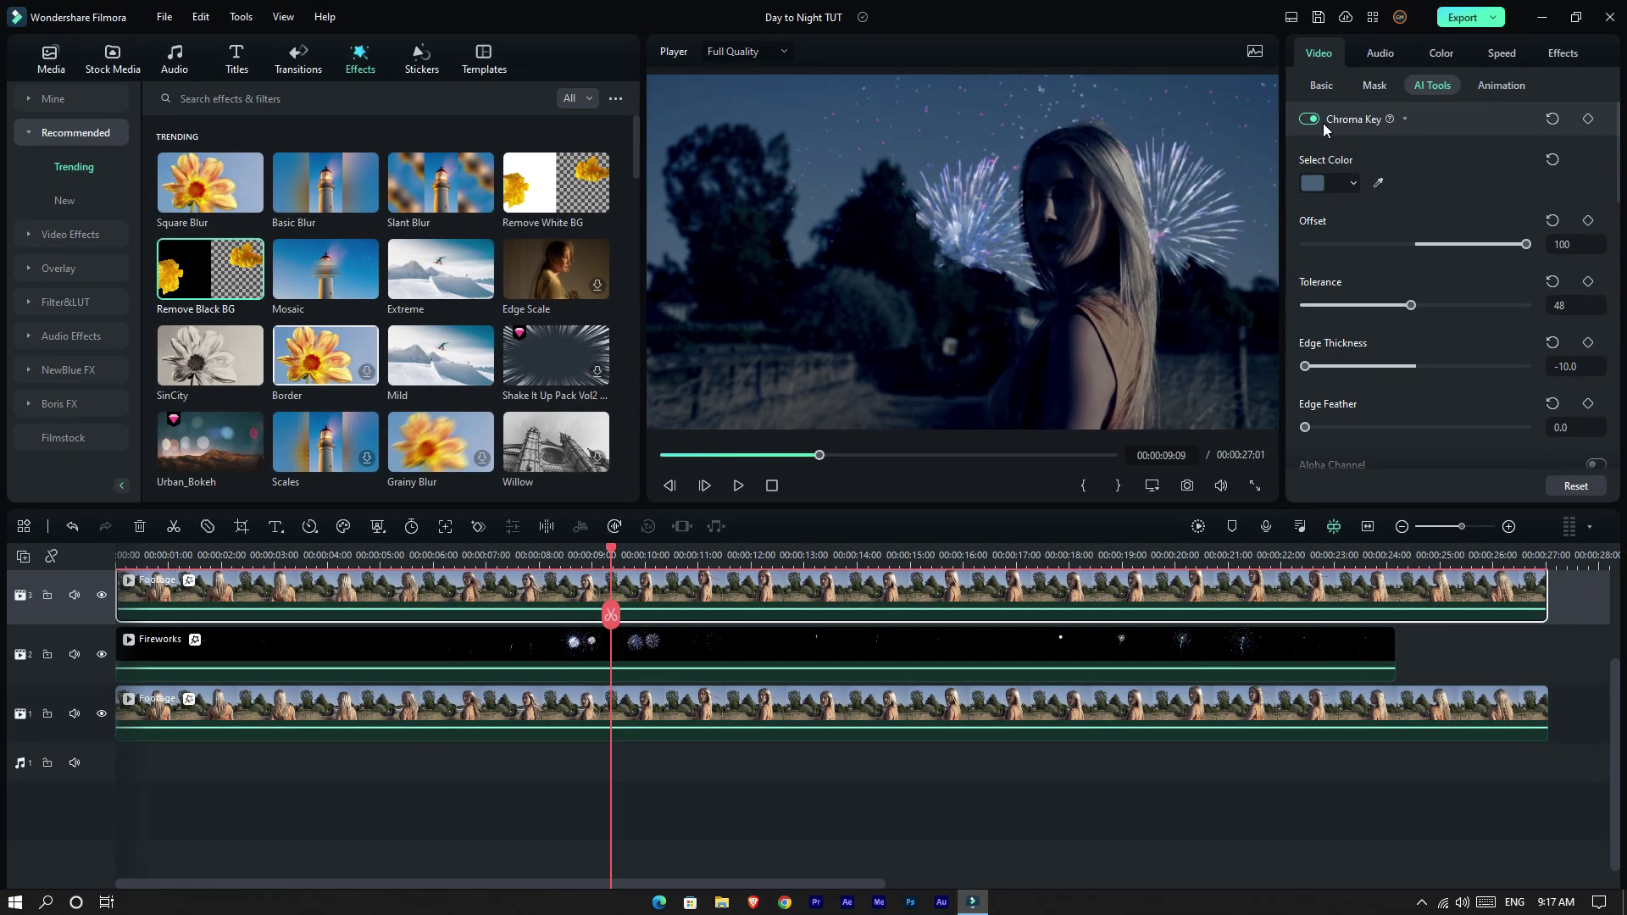
Turn off the built-in chroma key and apply NewBlue Elements' Chroma Key Pro to the top footage.
left_click(1307, 120)
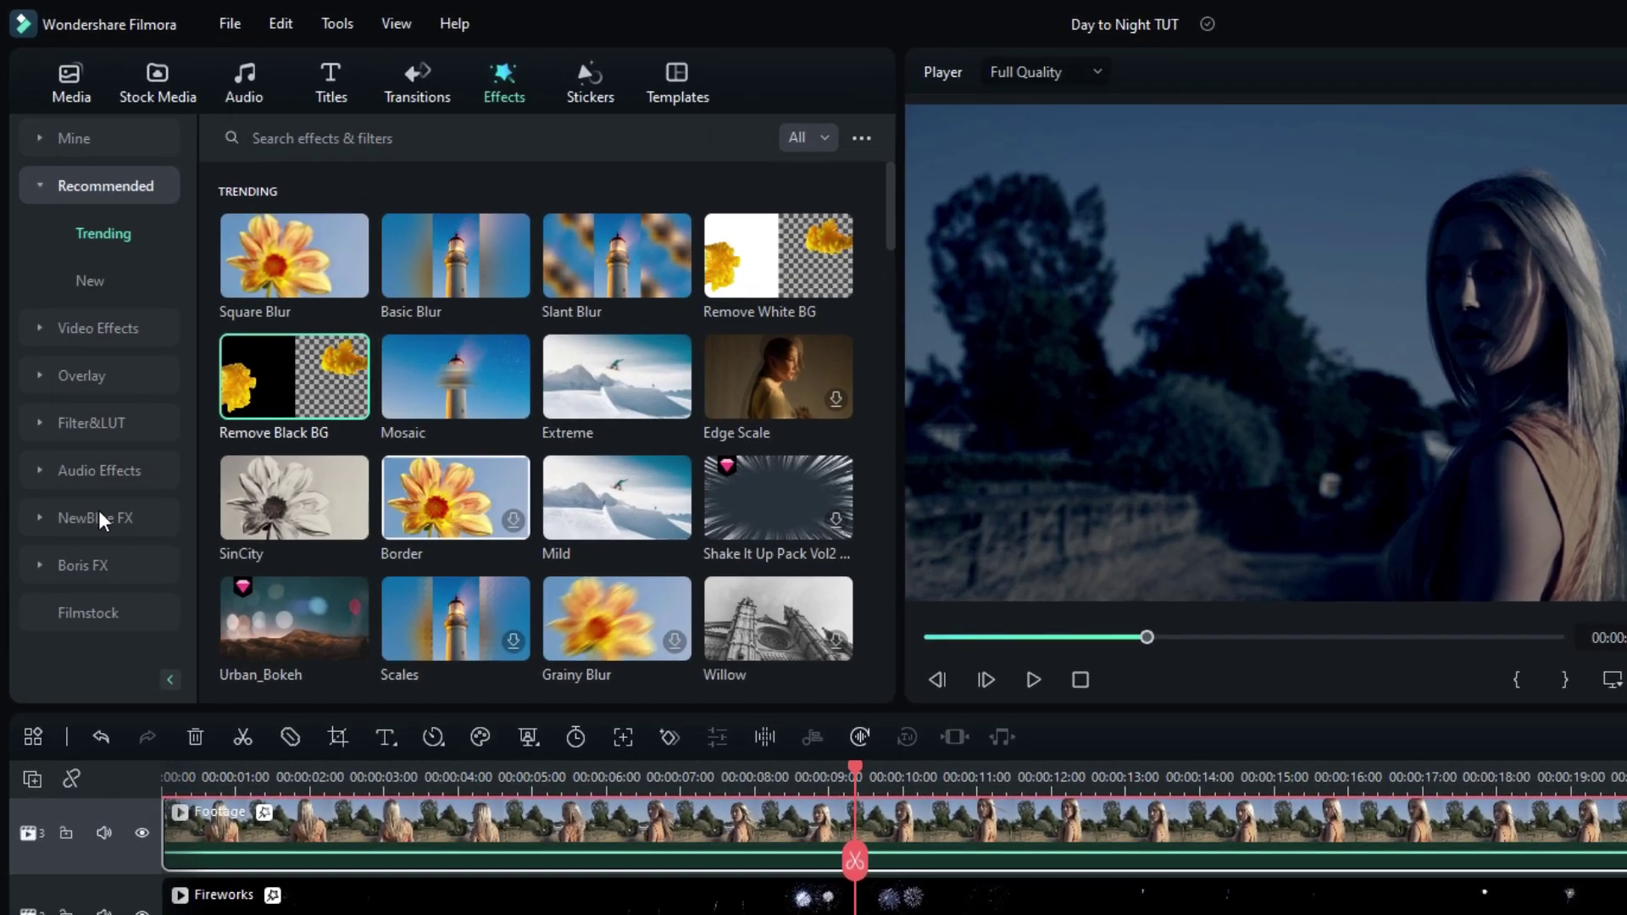
left_click(71, 367)
left_click(114, 520)
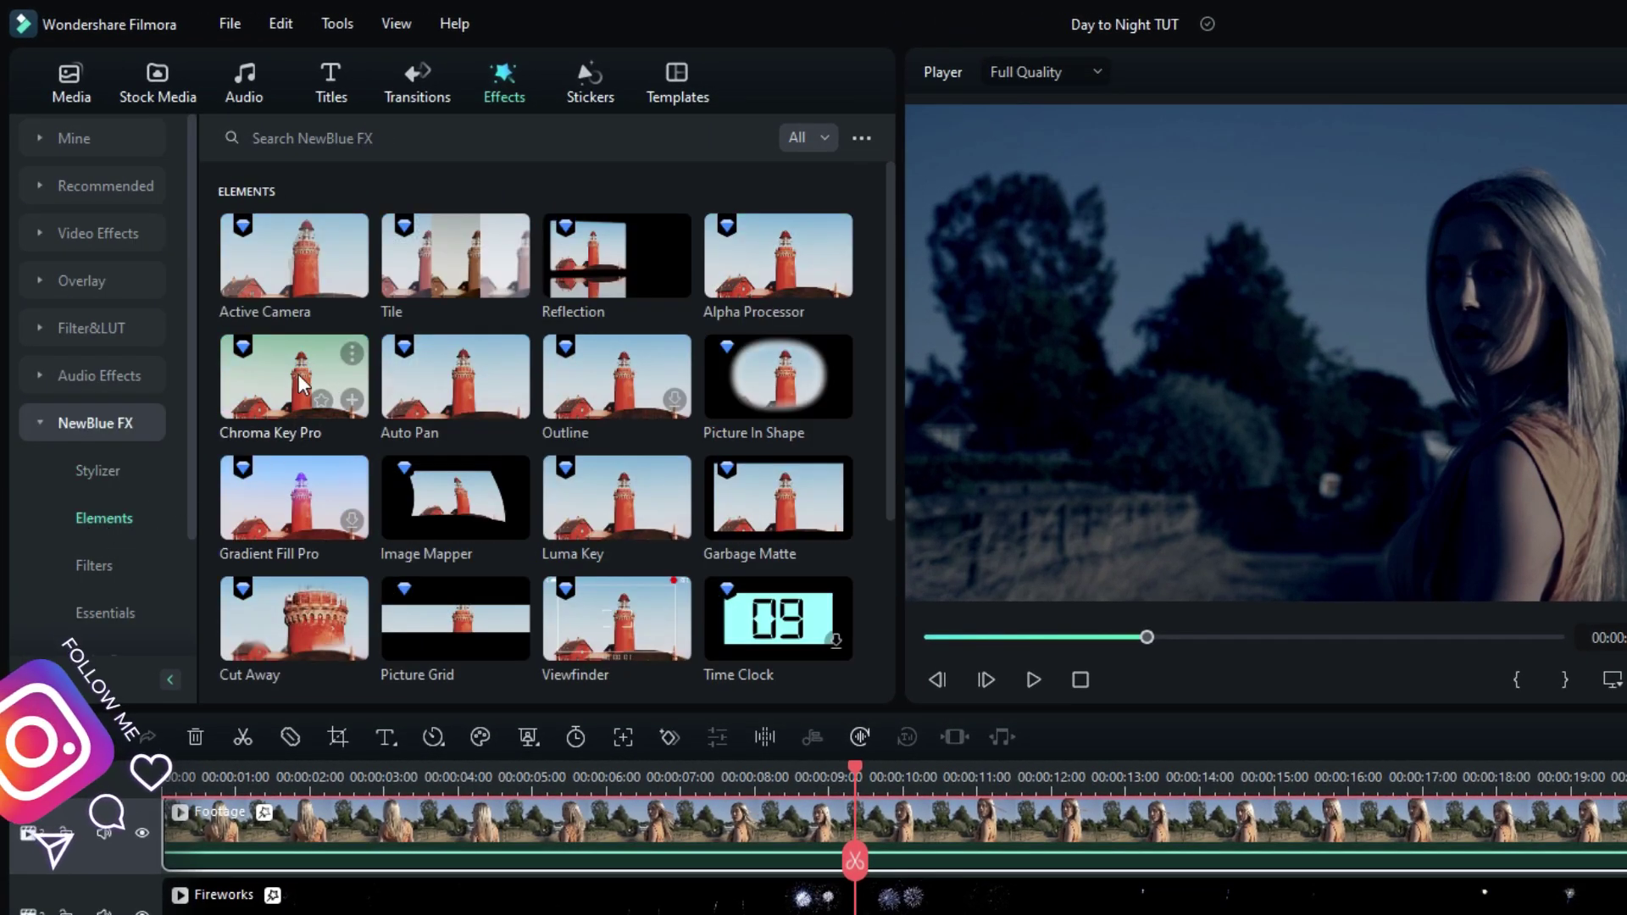
left_click_drag(370, 357, 388, 344)
left_click_drag(639, 555, 613, 622)
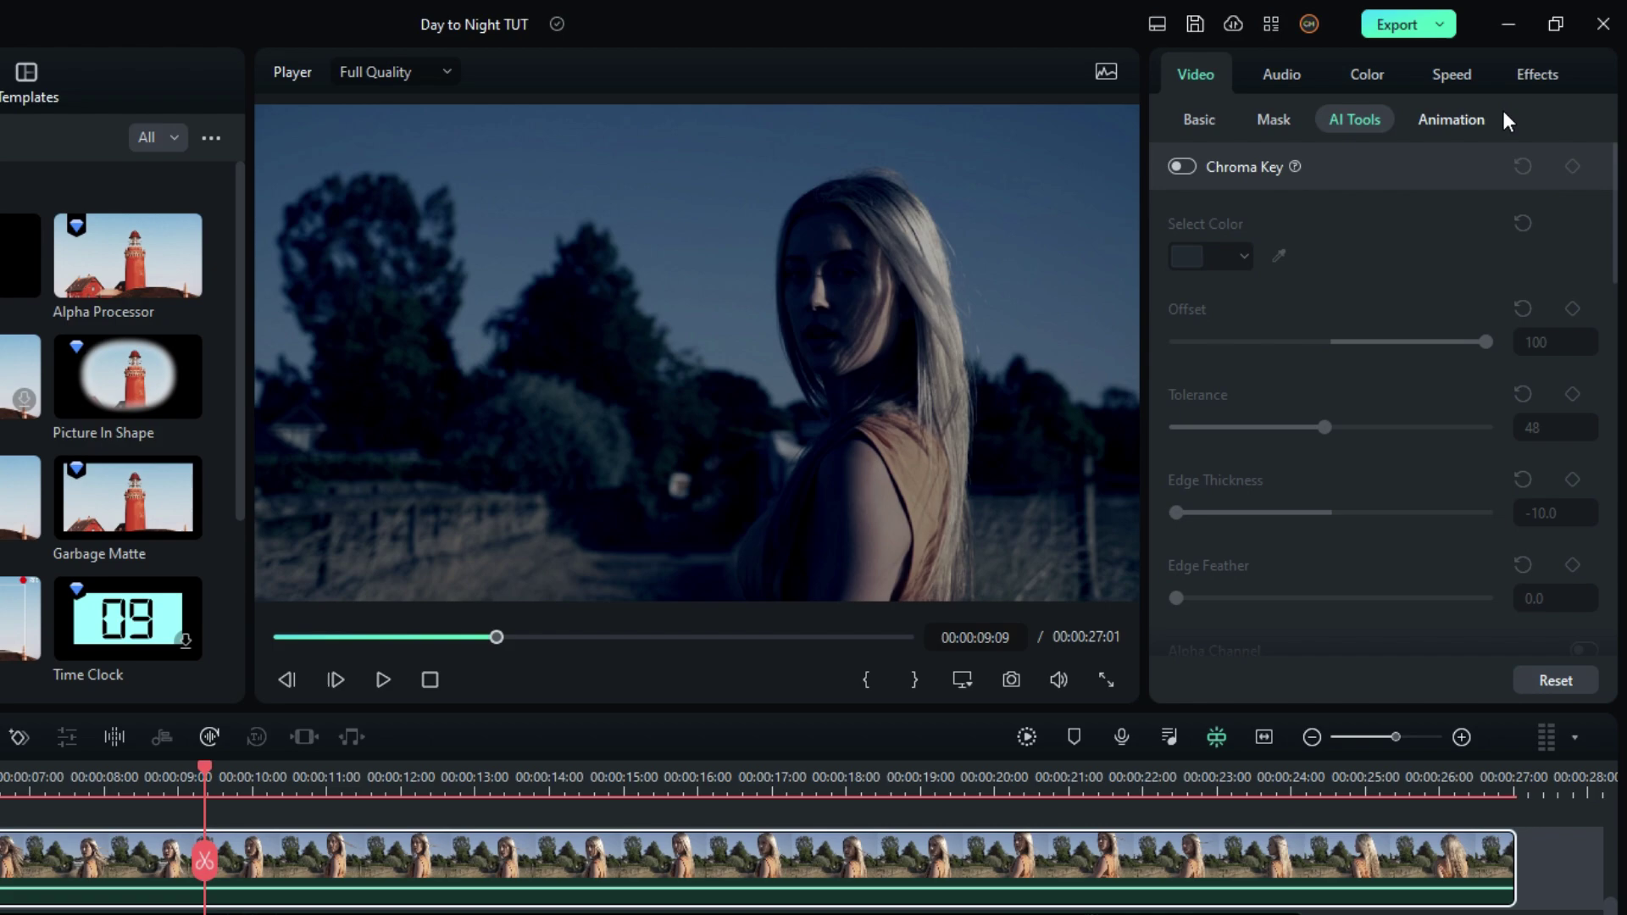
Eyedrop the sky in Chroma Key Pro and widen Color Range to about 14.
left_click(1609, 34)
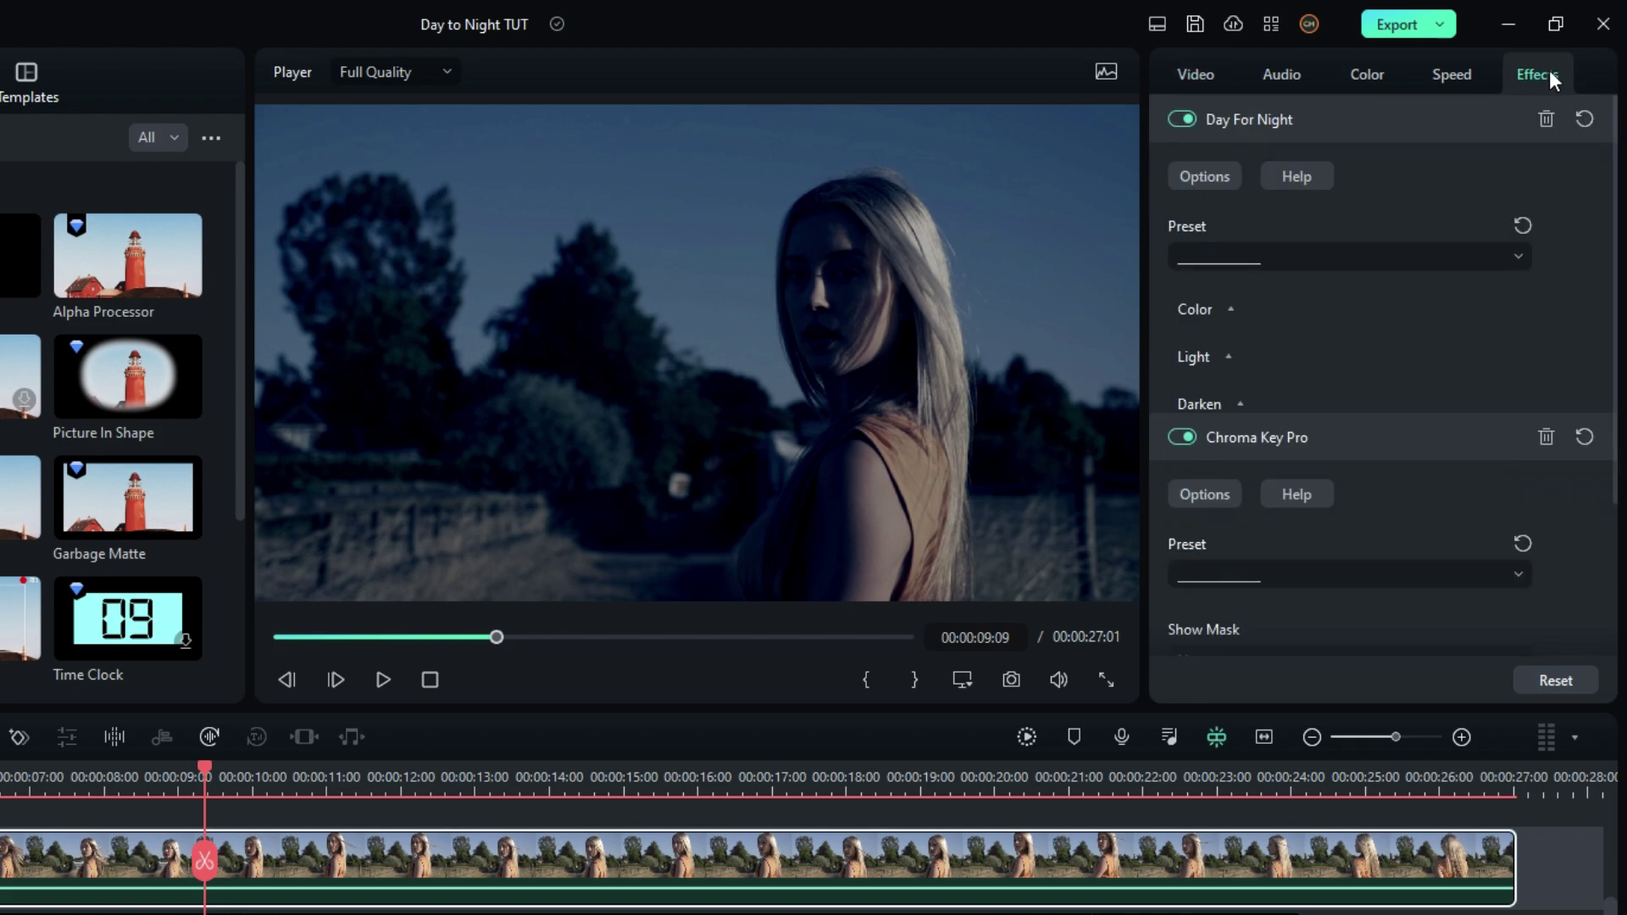
left_click(1291, 123)
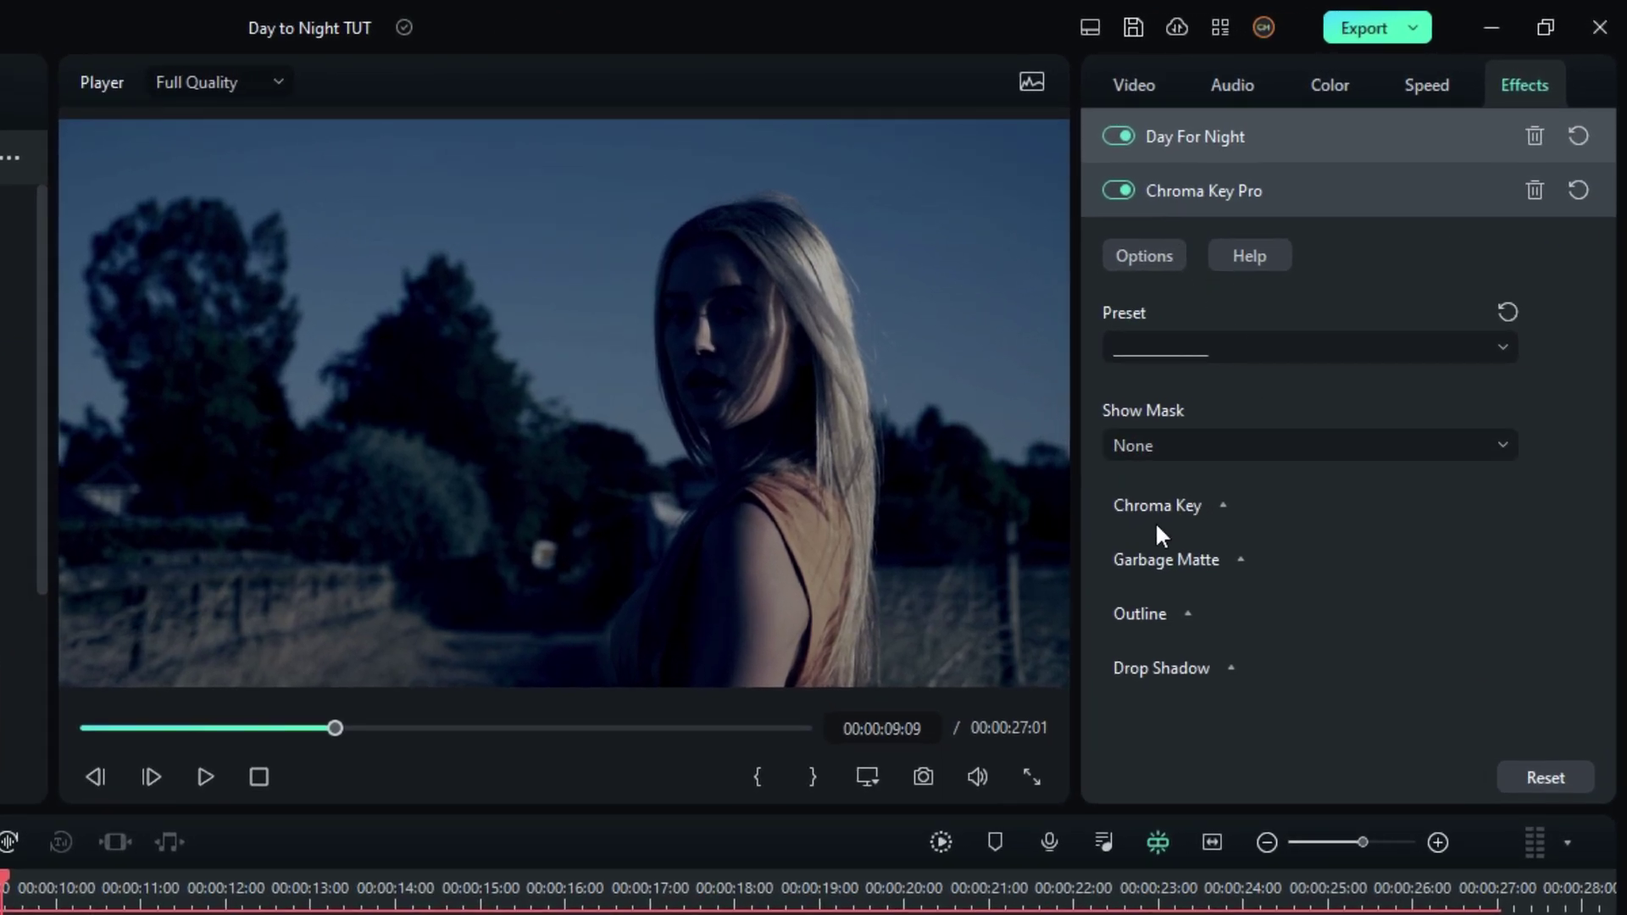
left_click(1171, 510)
left_click(1249, 616)
left_click(653, 436)
left_click_drag(1139, 707, 1177, 705)
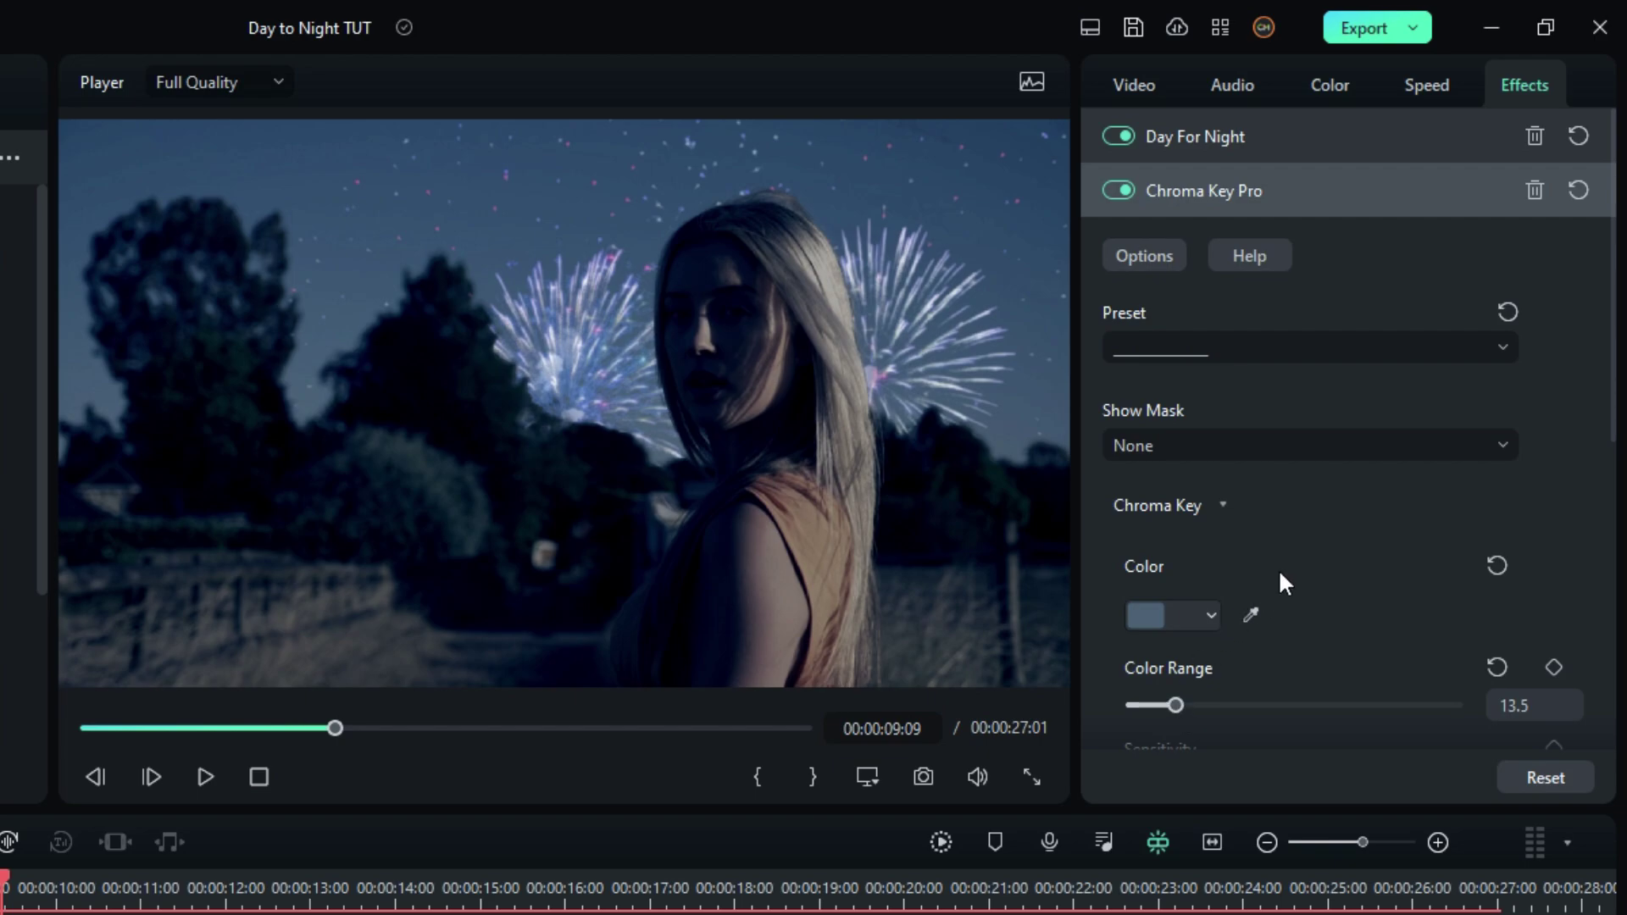
scroll(1283, 566, "down", 1)
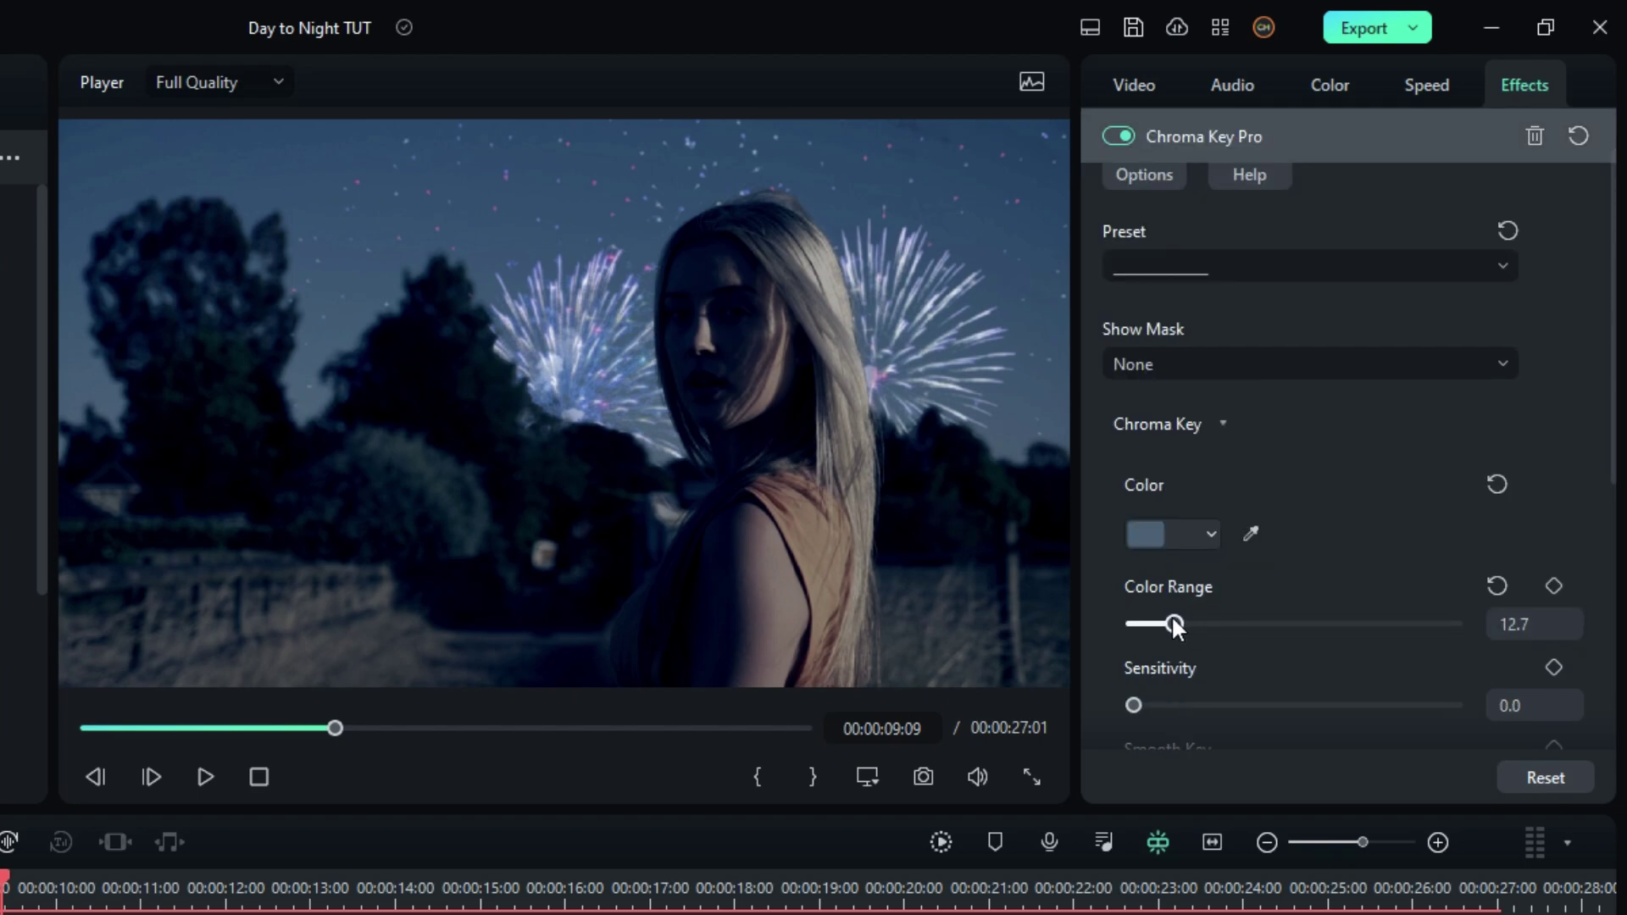
left_click_drag(1175, 625, 1182, 629)
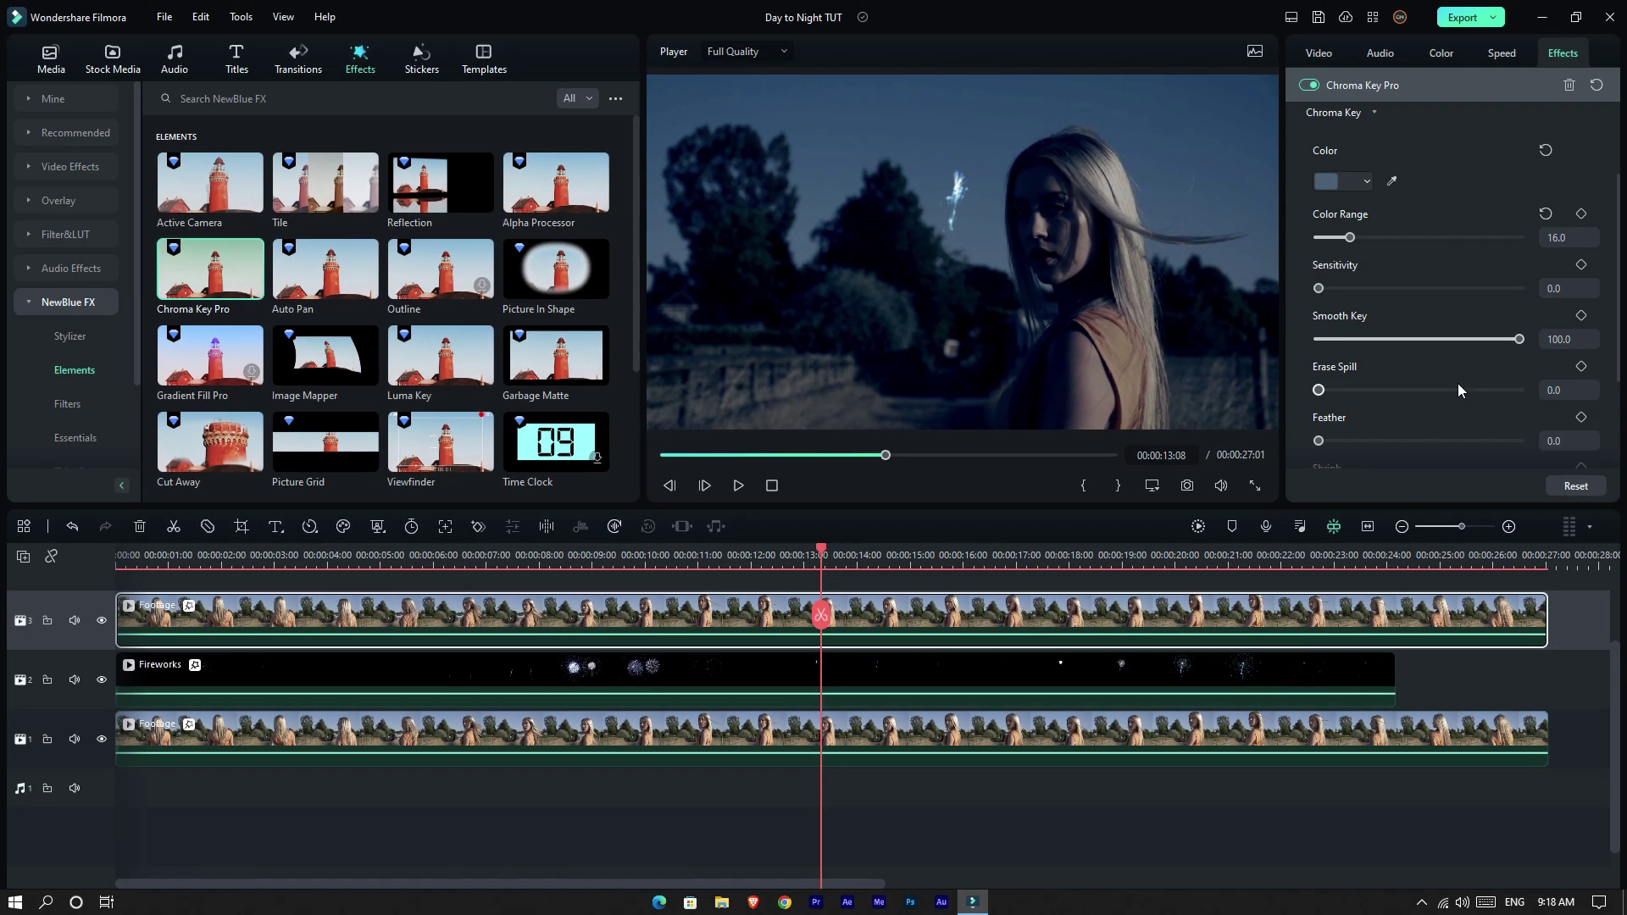
scroll(1466, 255, "up", 2)
left_click(1427, 103)
left_click_drag(835, 557, 873, 559)
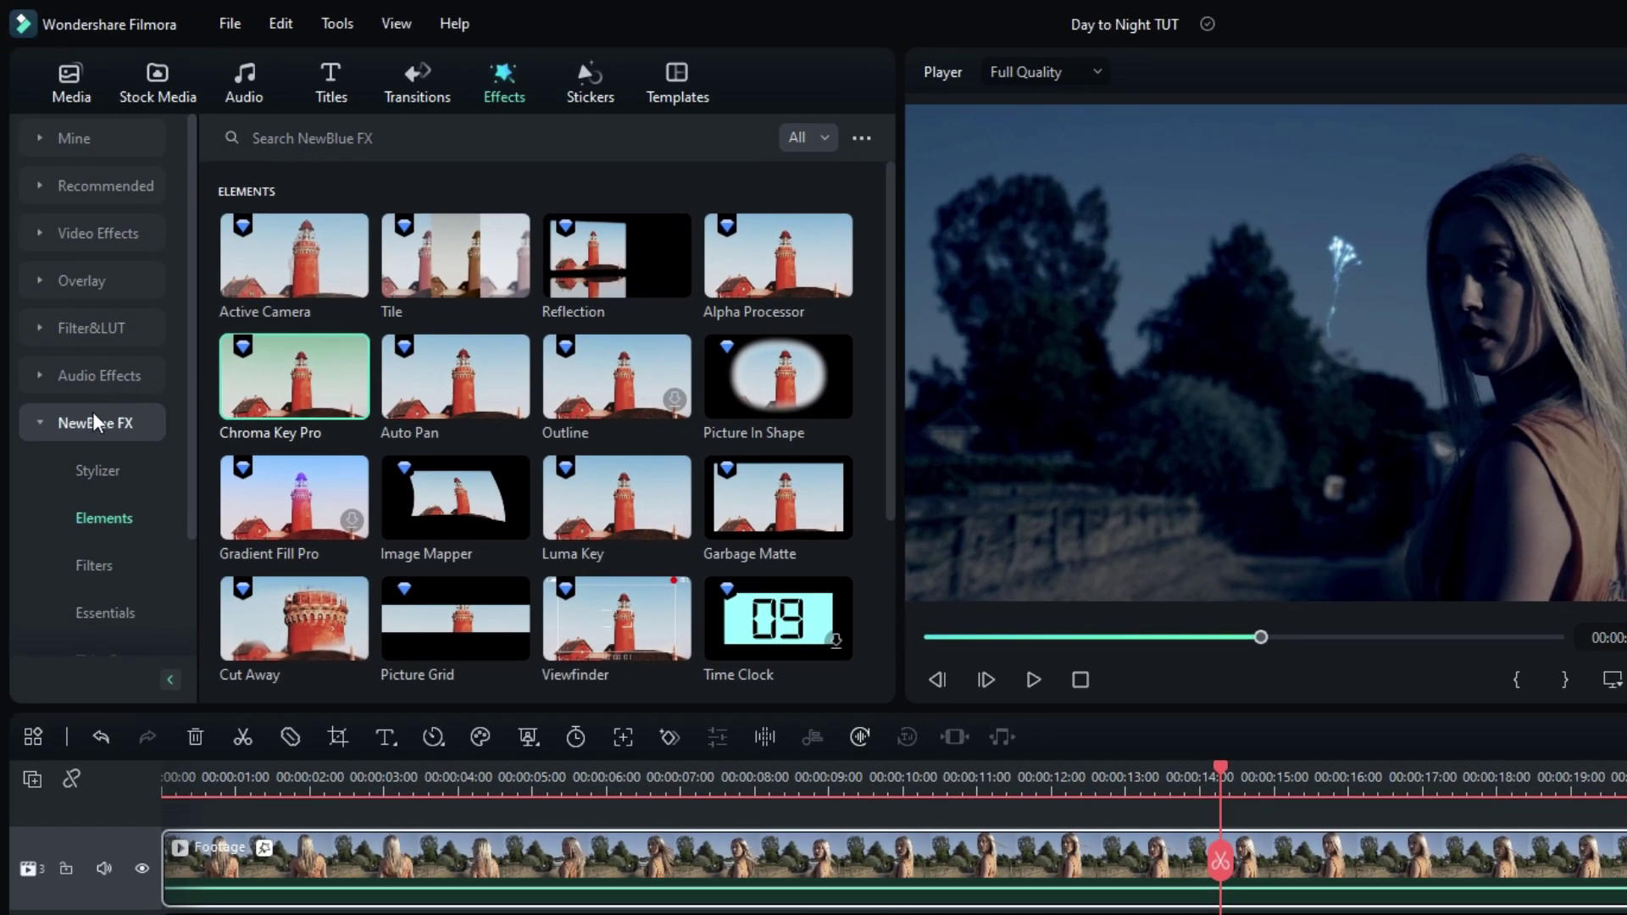
Apply Boris FX BCC Gaussian Blur to the Fireworks clip at Horizontal Blur 3.0, Threshold 15.0.
left_click(92, 417)
left_click(93, 464)
scroll(99, 463, "down", 5)
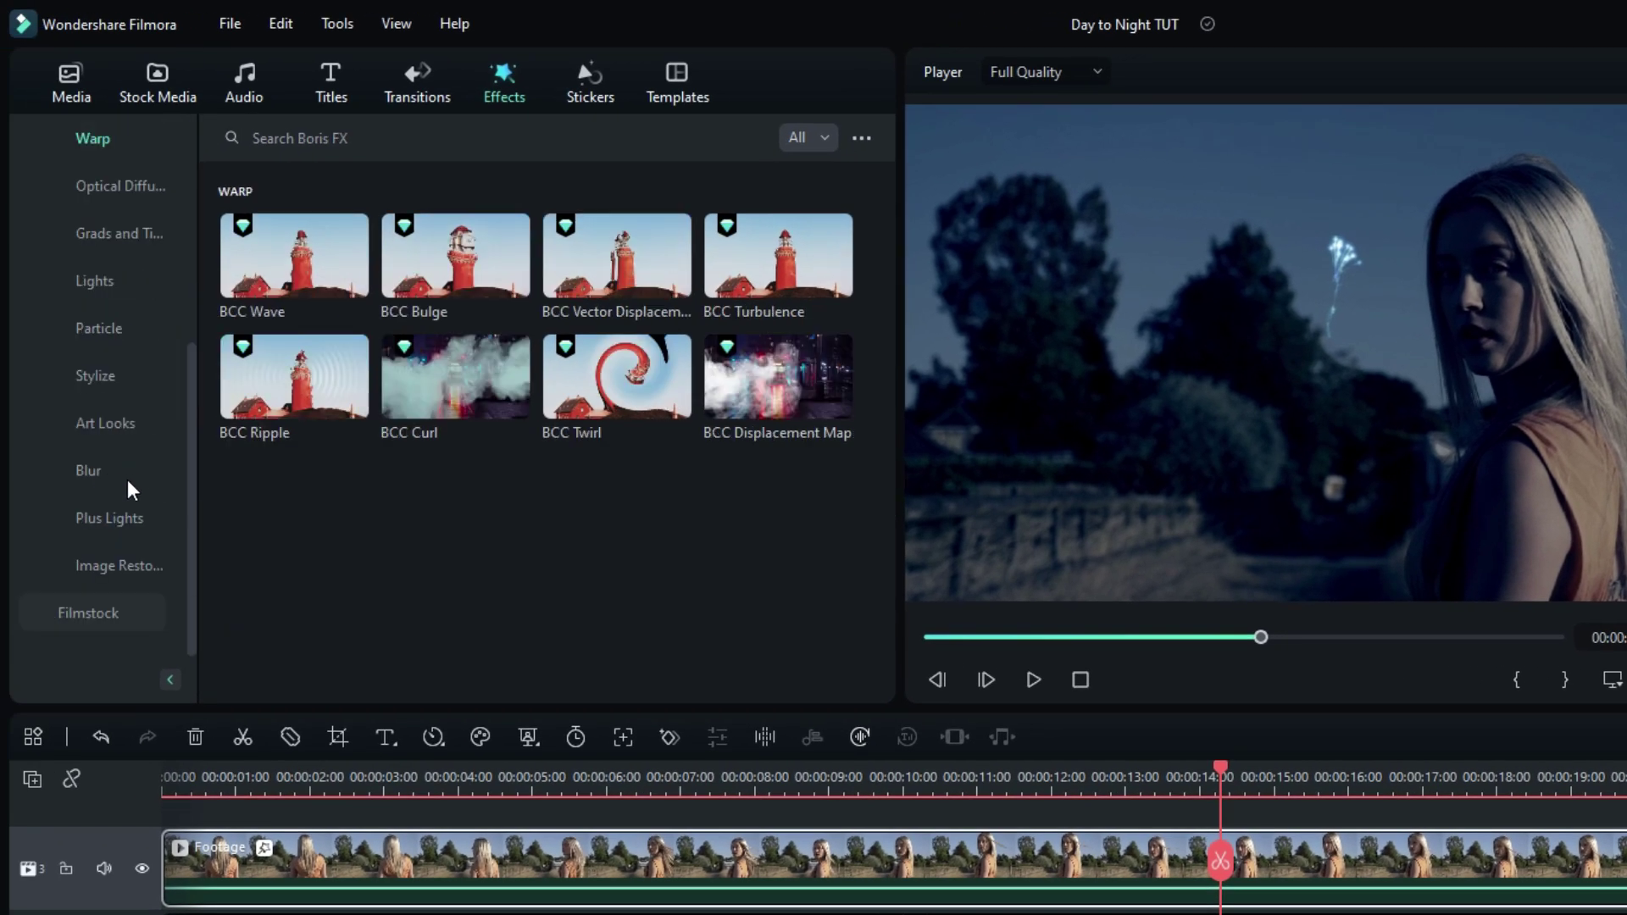
left_click(92, 470)
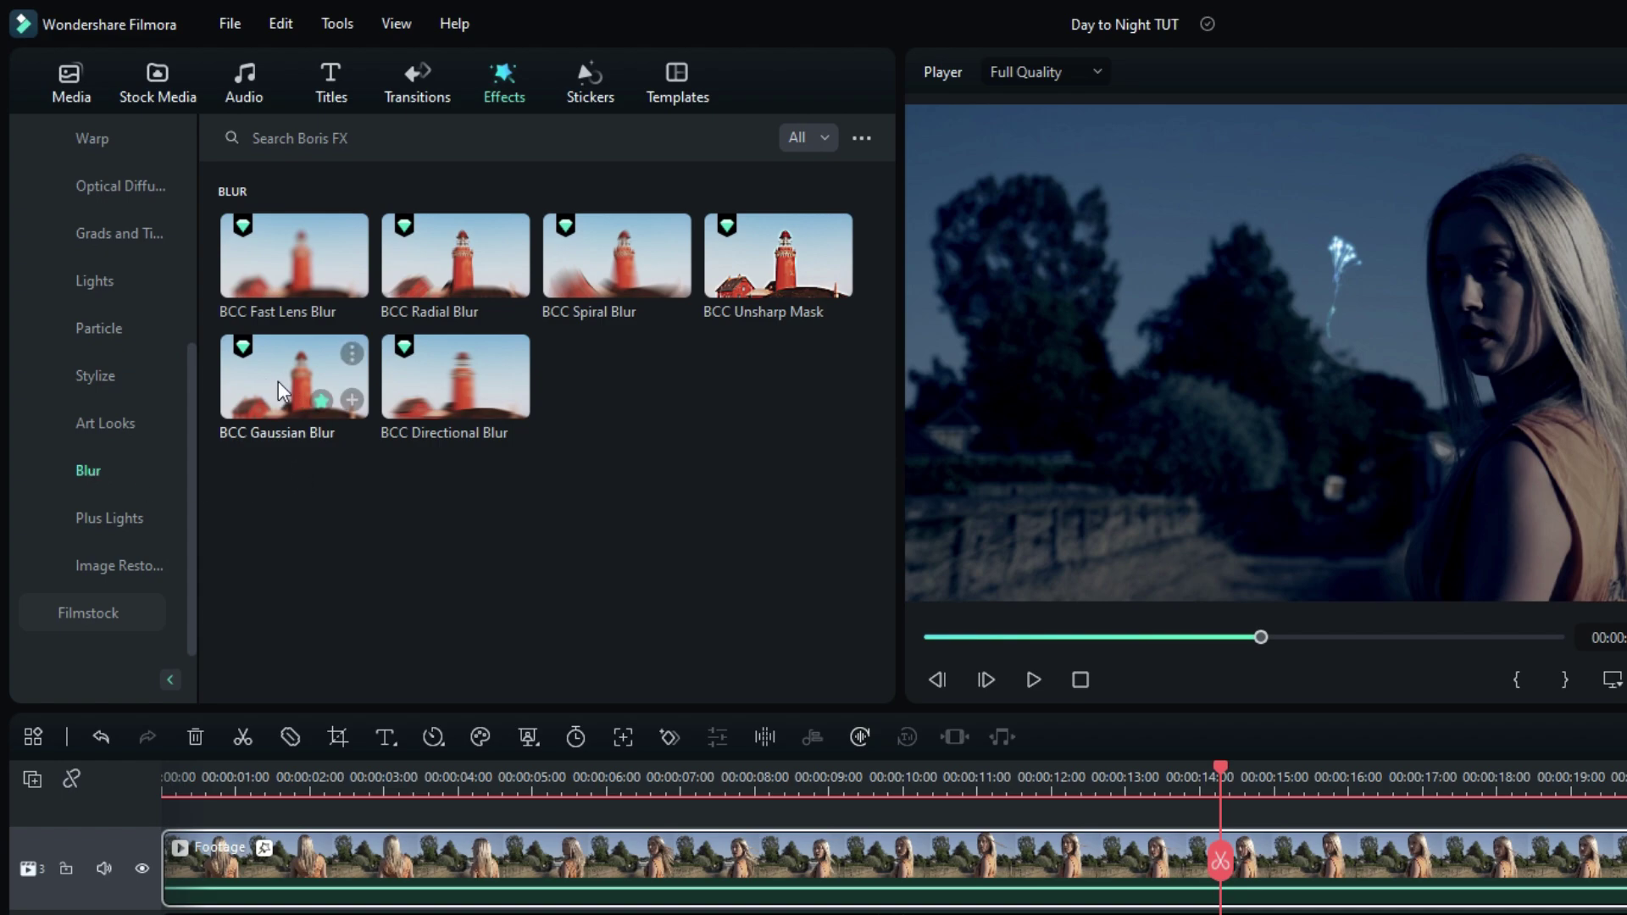
left_click_drag(272, 383, 614, 914)
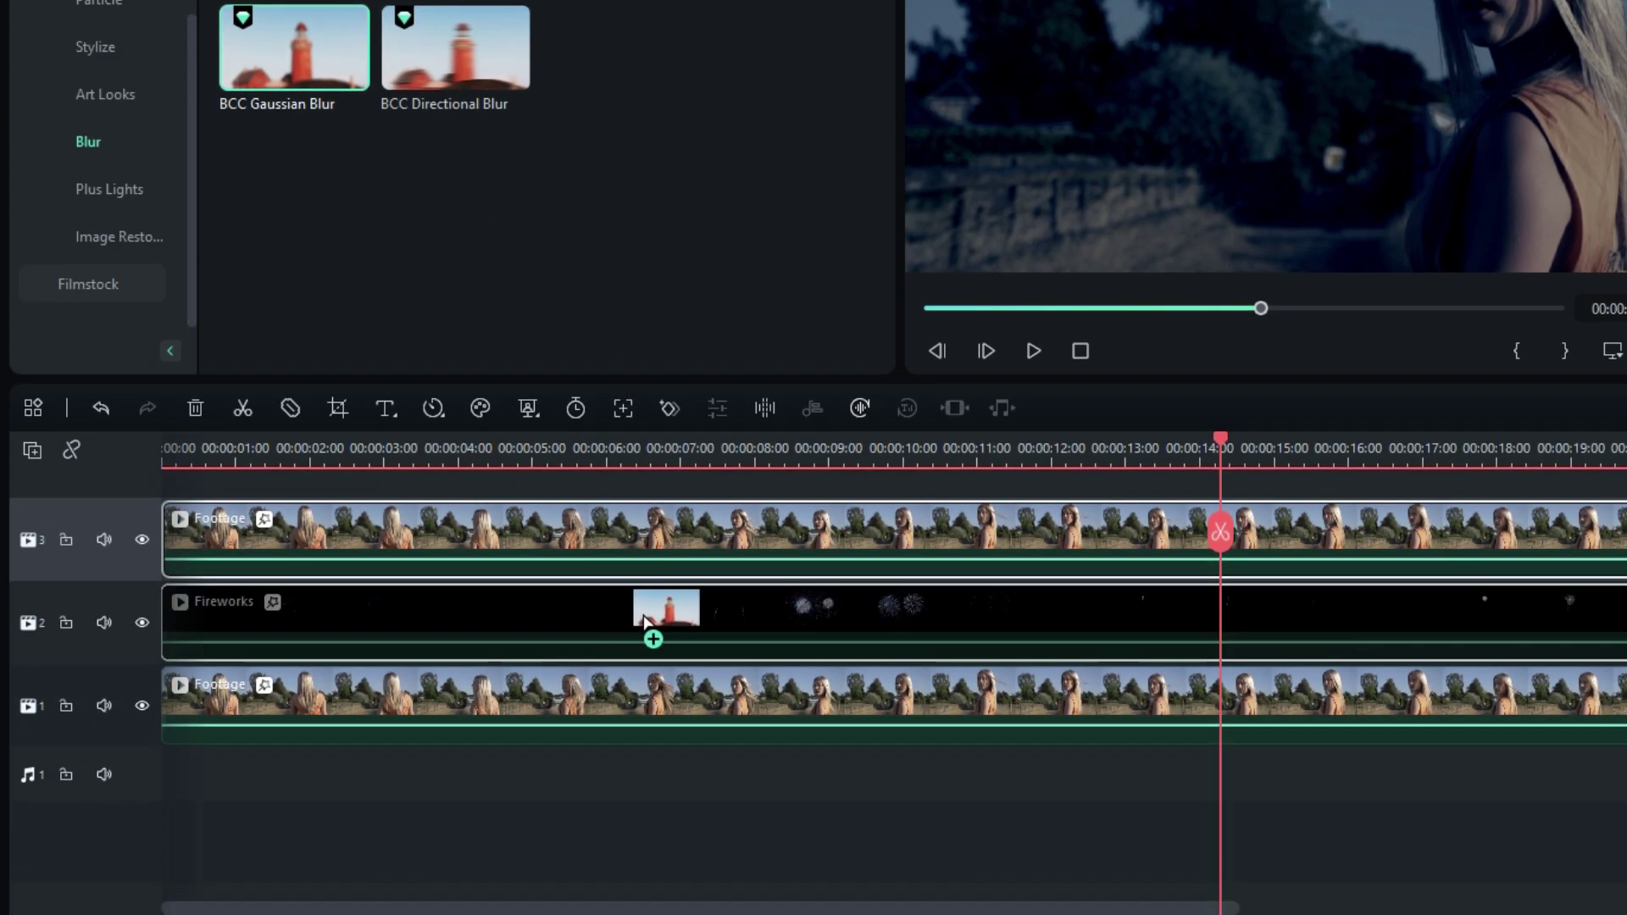
left_click_drag(643, 618, 642, 617)
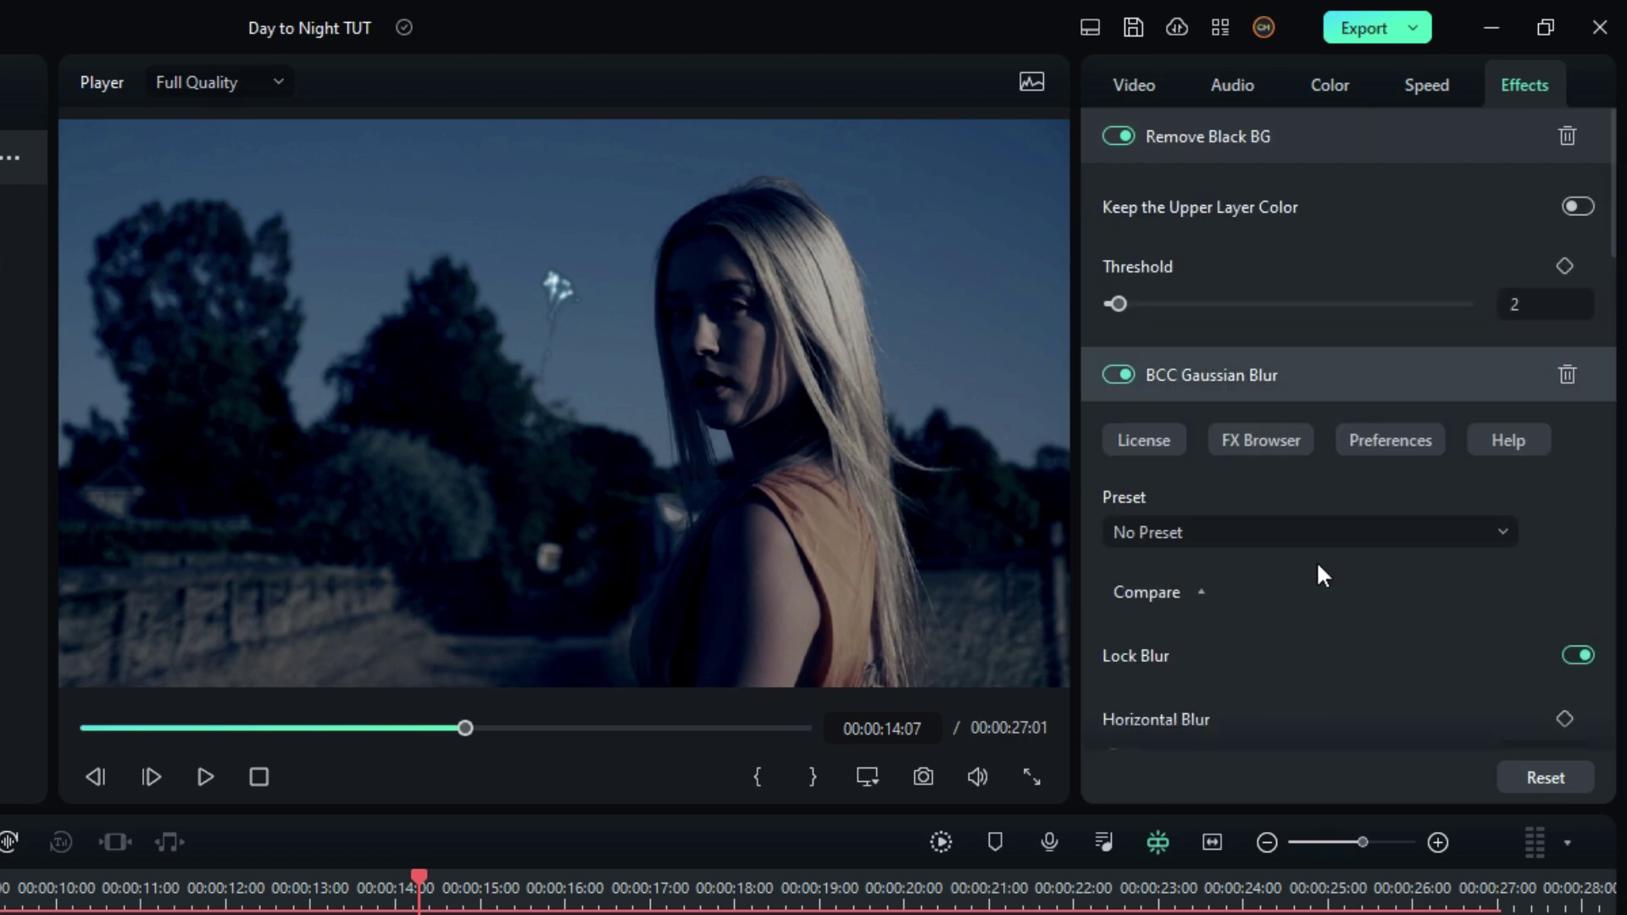
left_click(1221, 134)
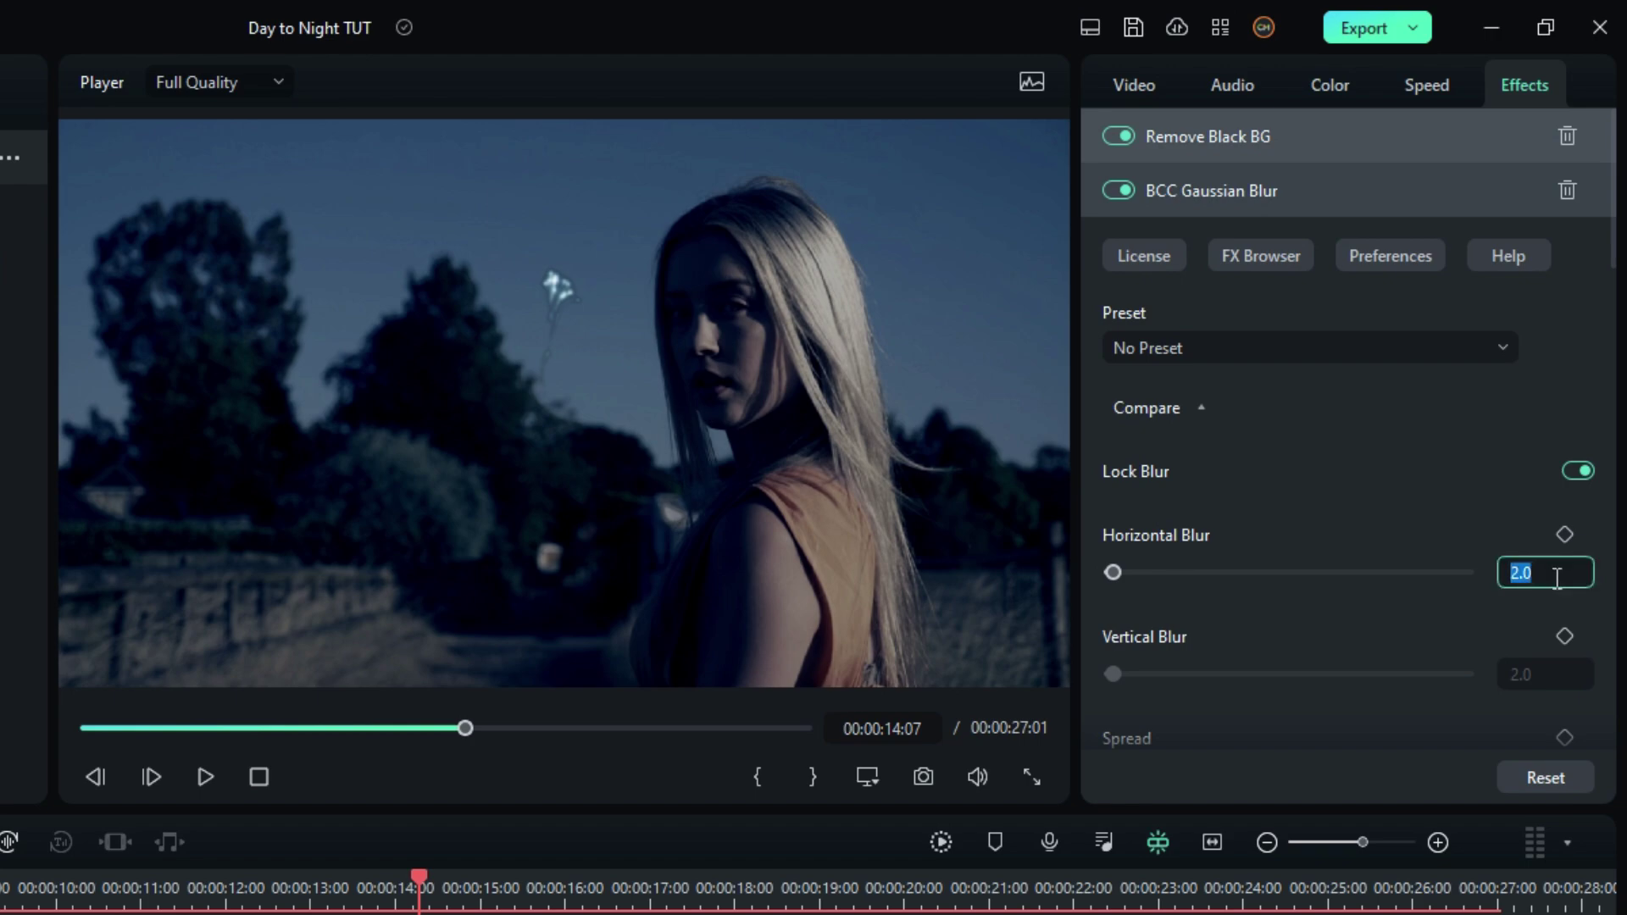
scroll(1432, 510, "down", 5)
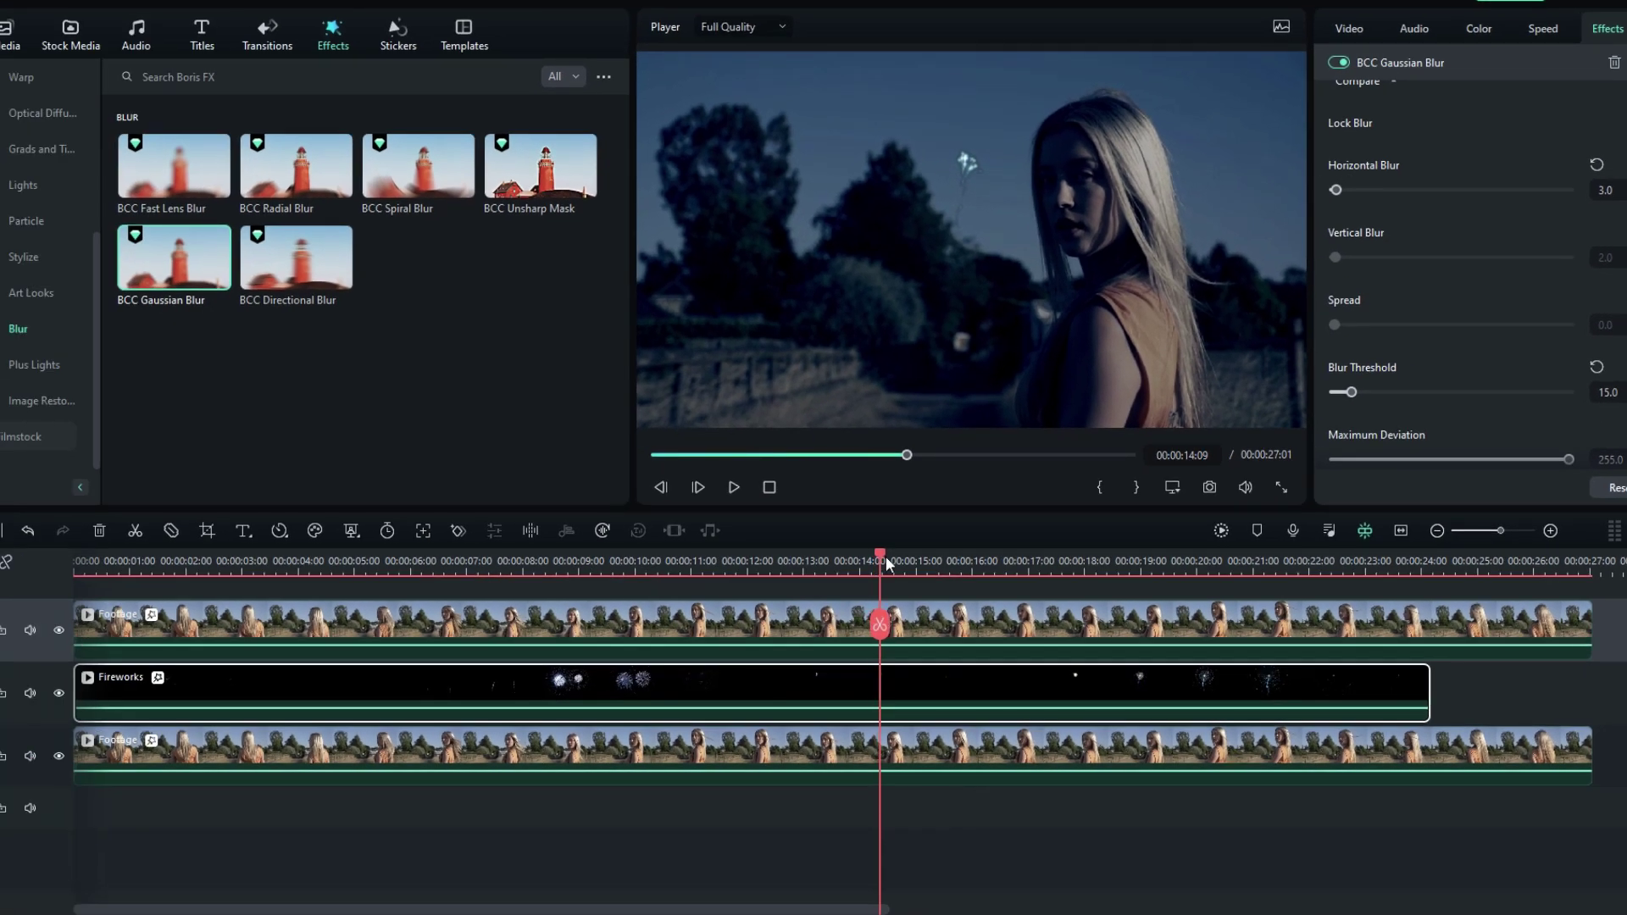
left_click_drag(886, 556, 1085, 557)
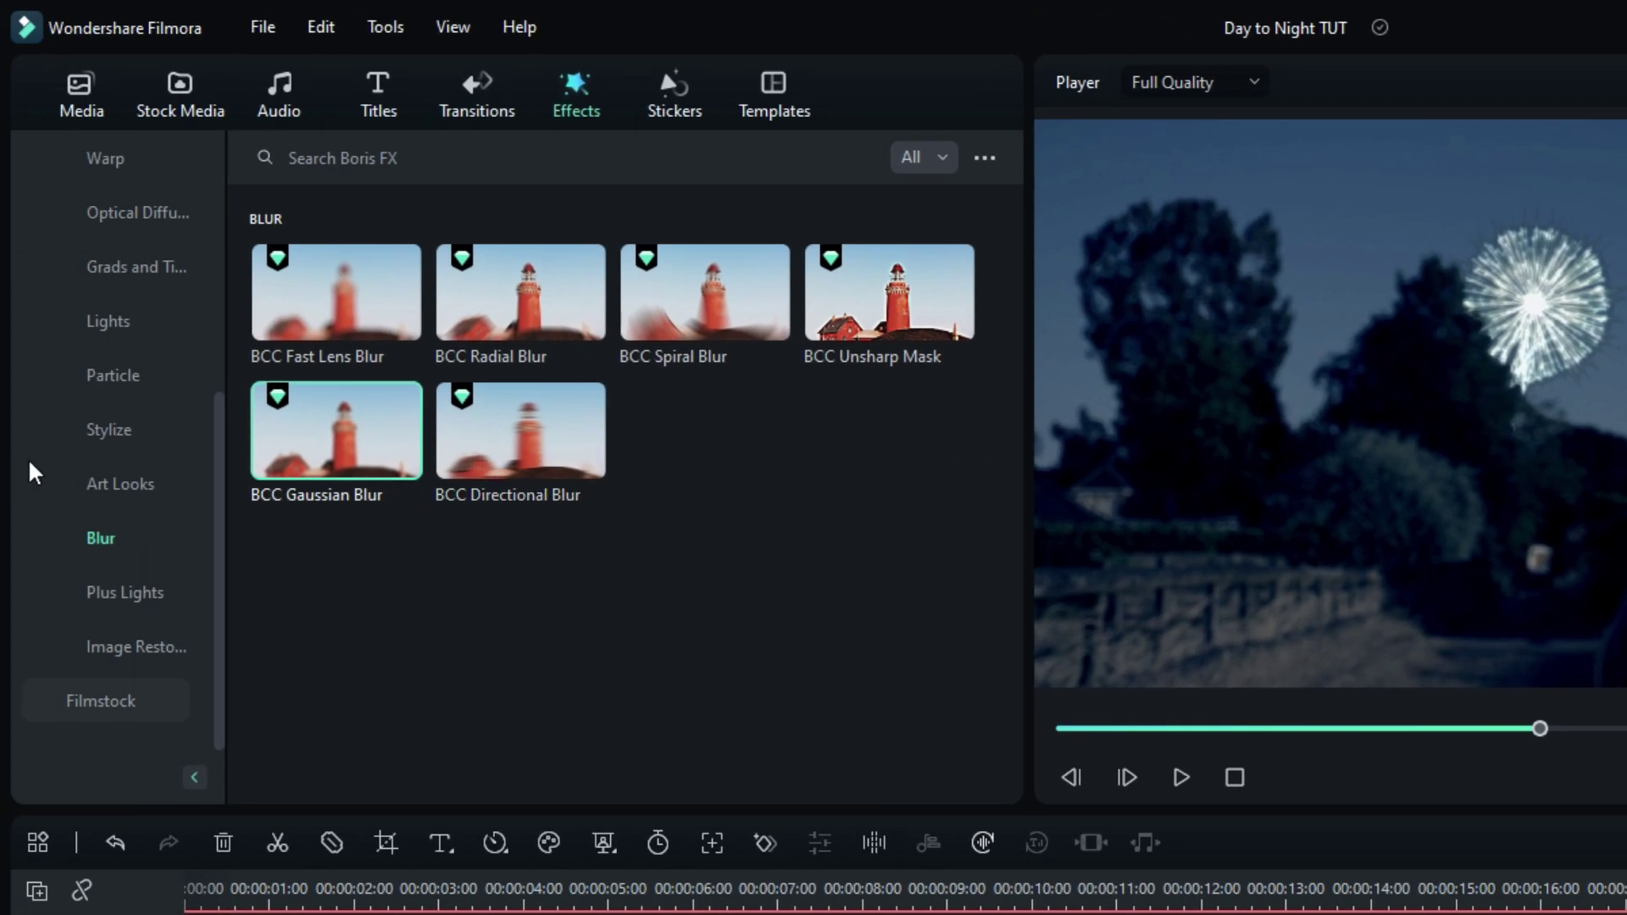
Apply NewBlue Elements' Luma Key to the Fireworks clip.
scroll(34, 470, "up", 5)
left_click(108, 542)
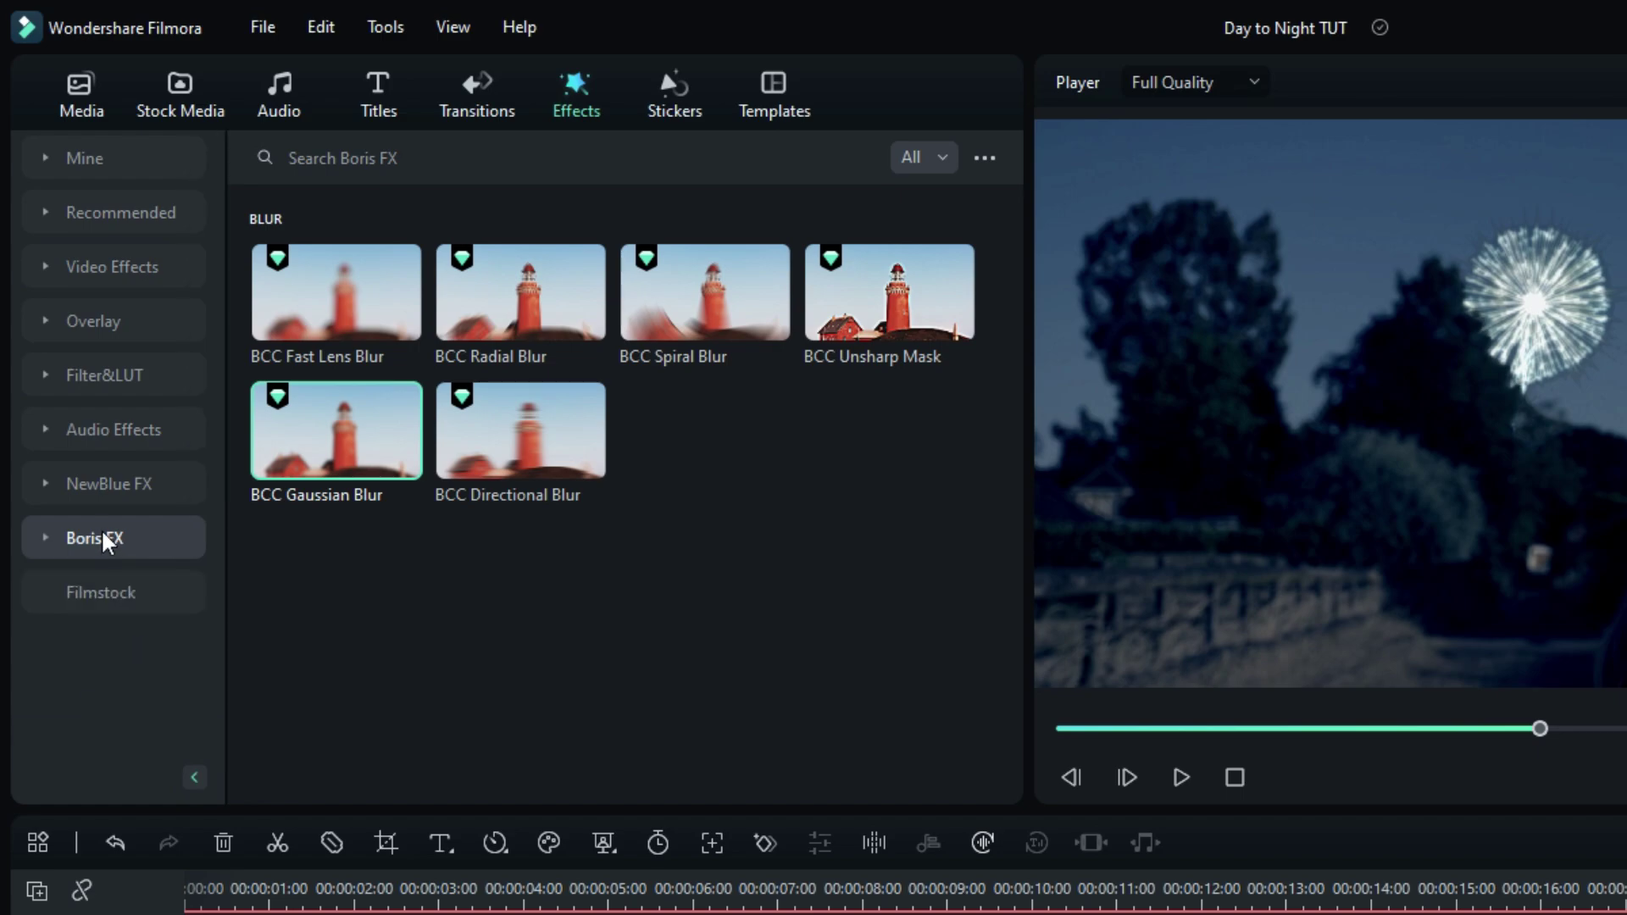
left_click(76, 487)
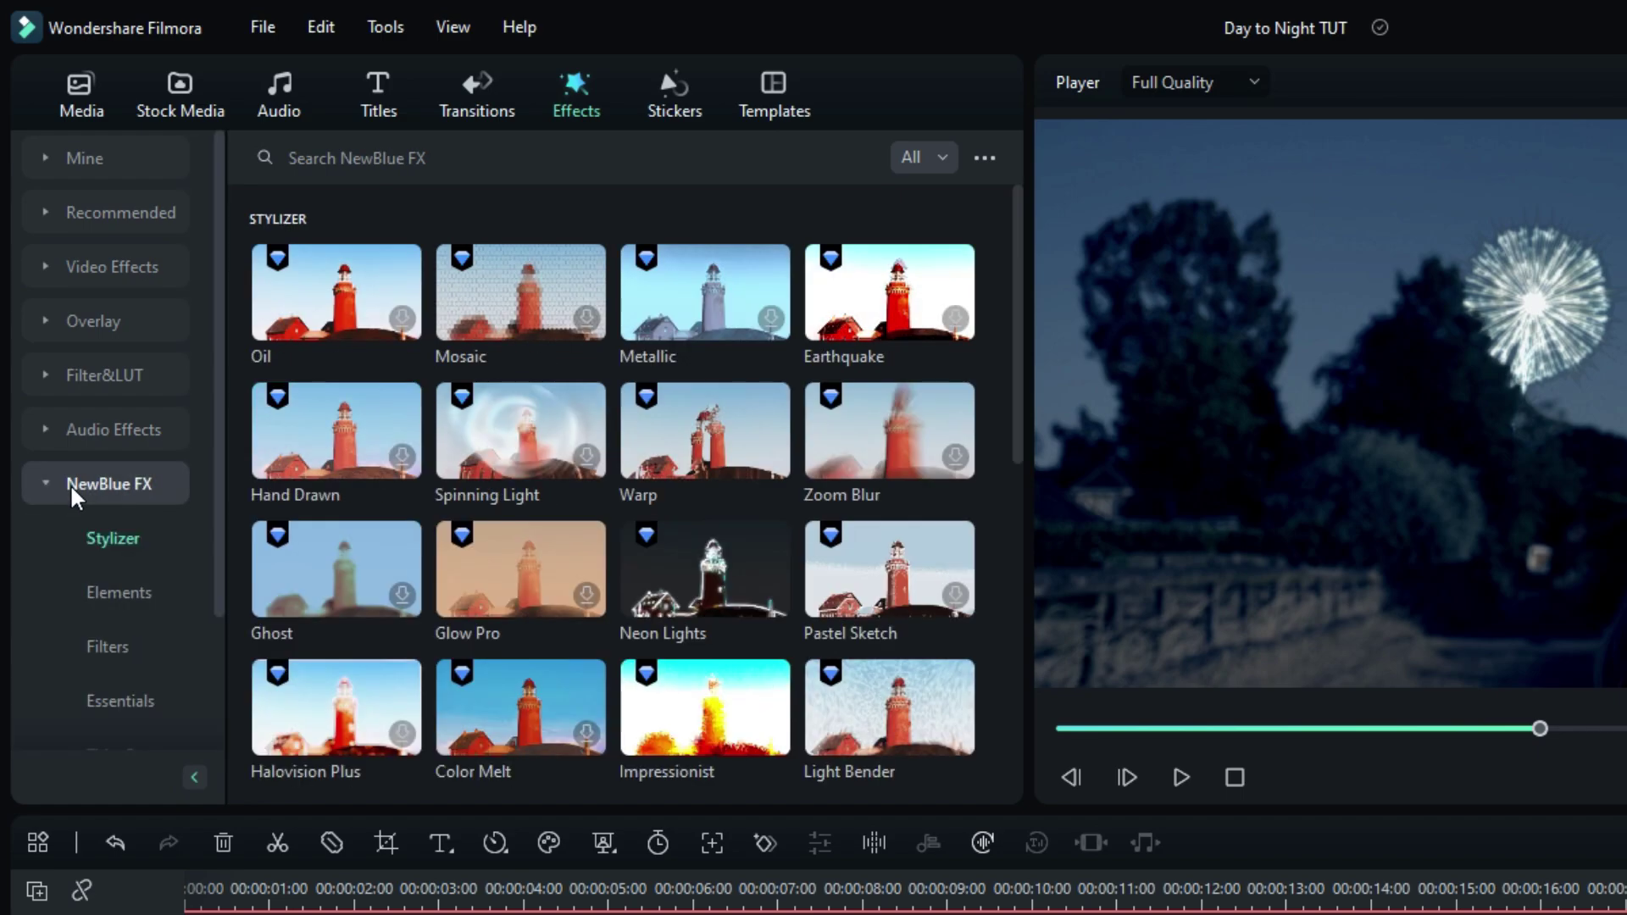
left_click(119, 597)
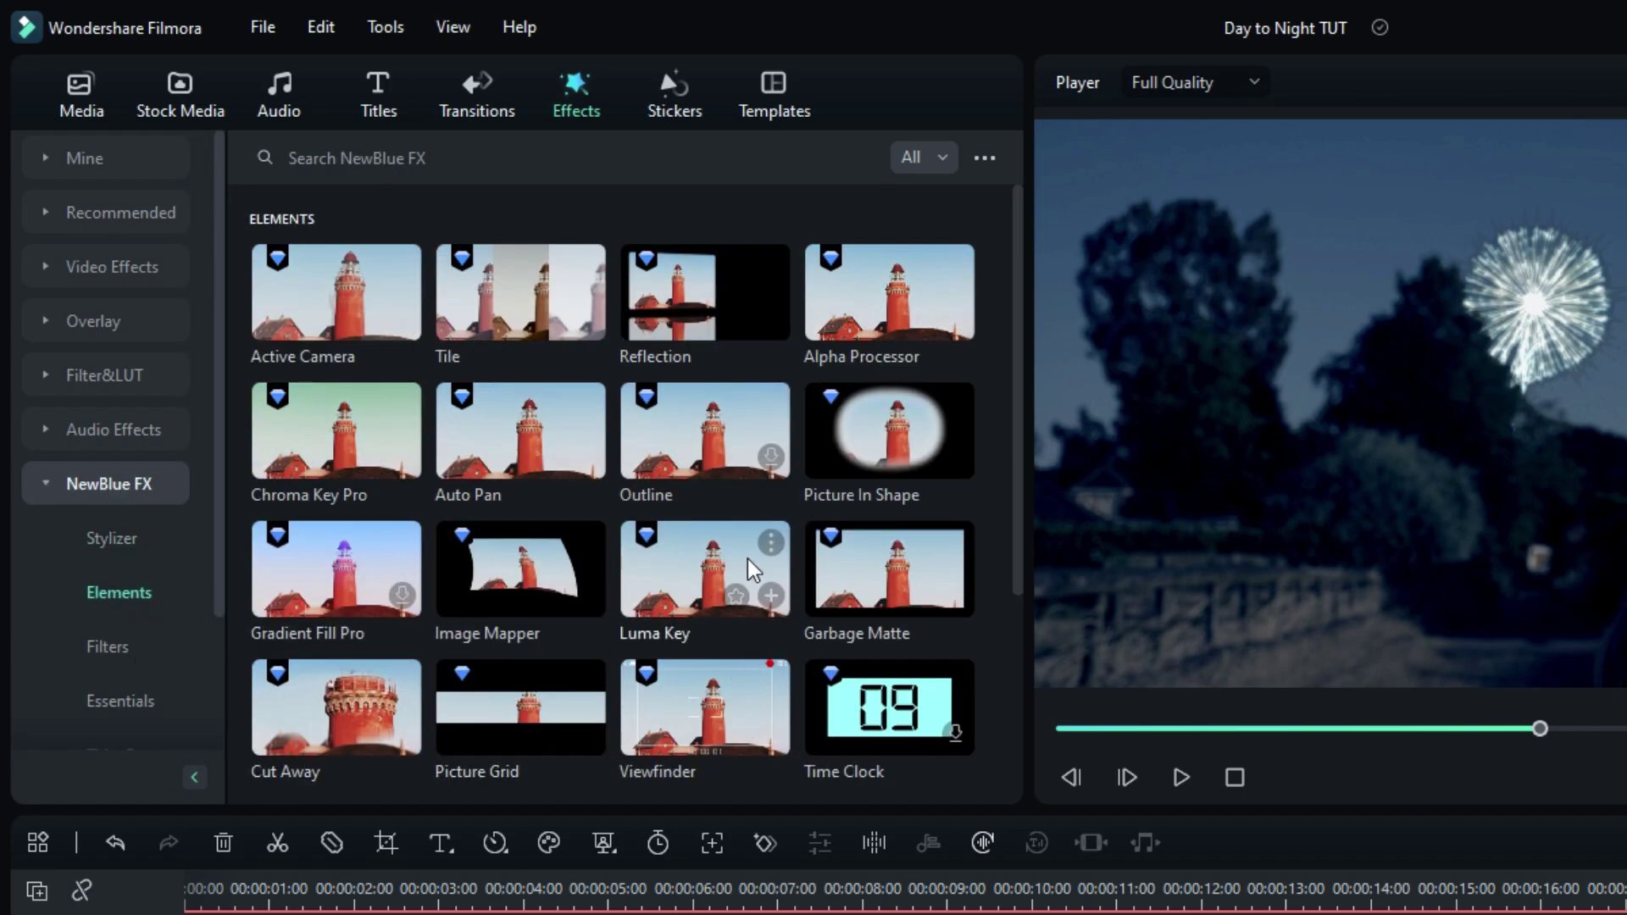
left_click_drag(705, 574, 948, 658)
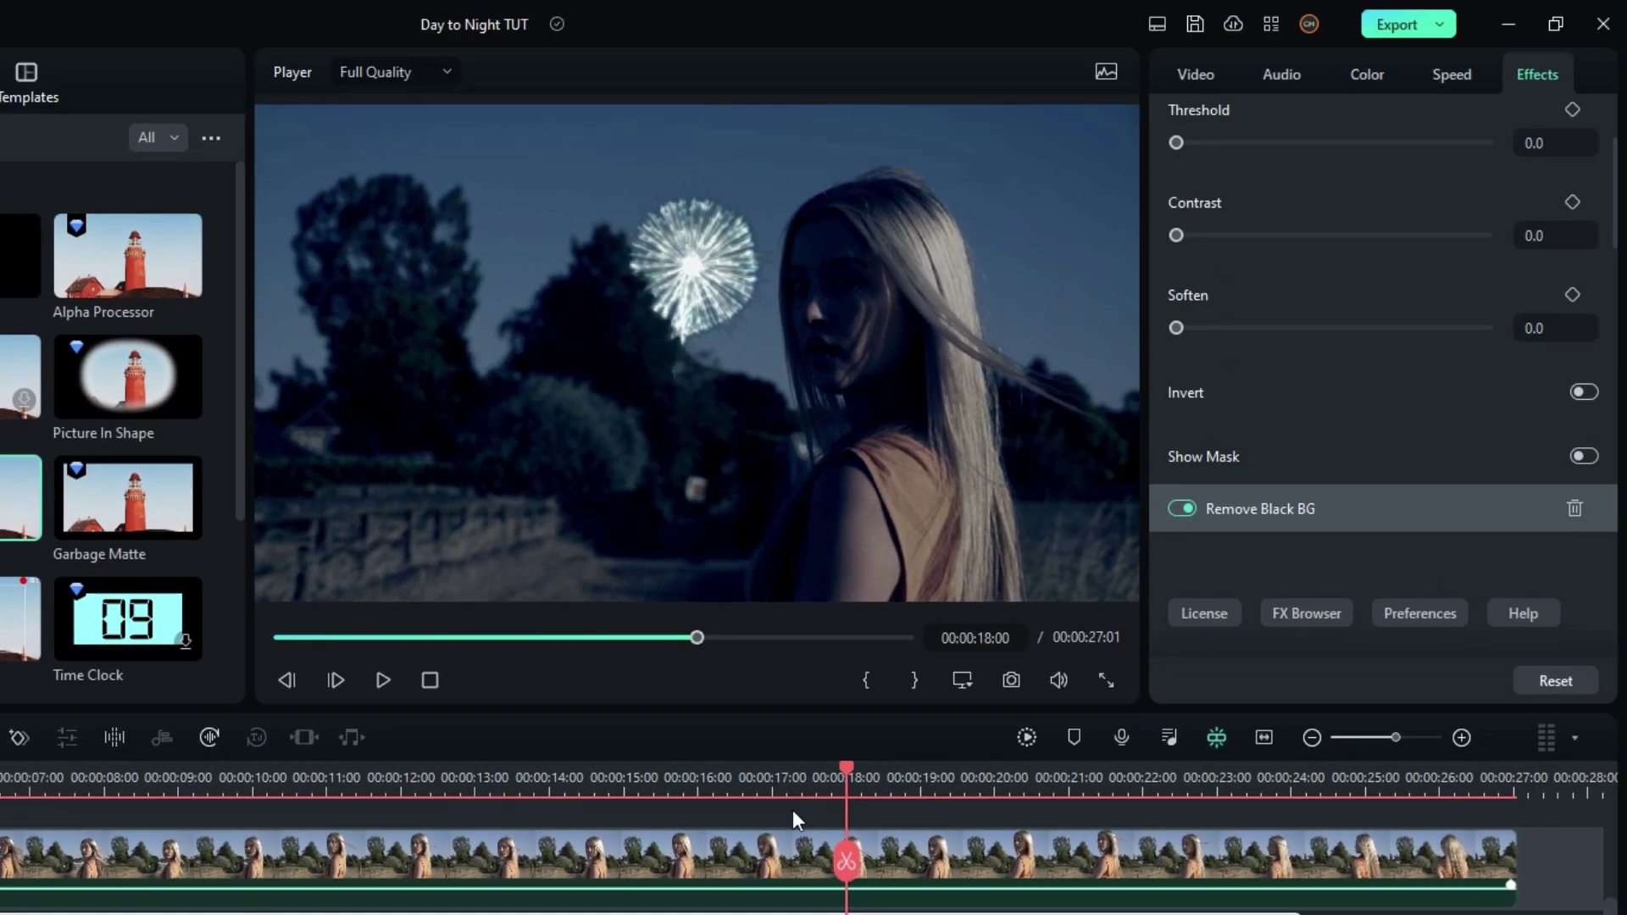
Set the Luma Key Threshold to 18 and Contrast to 100, then check the keyed fireworks.
left_click(1247, 512)
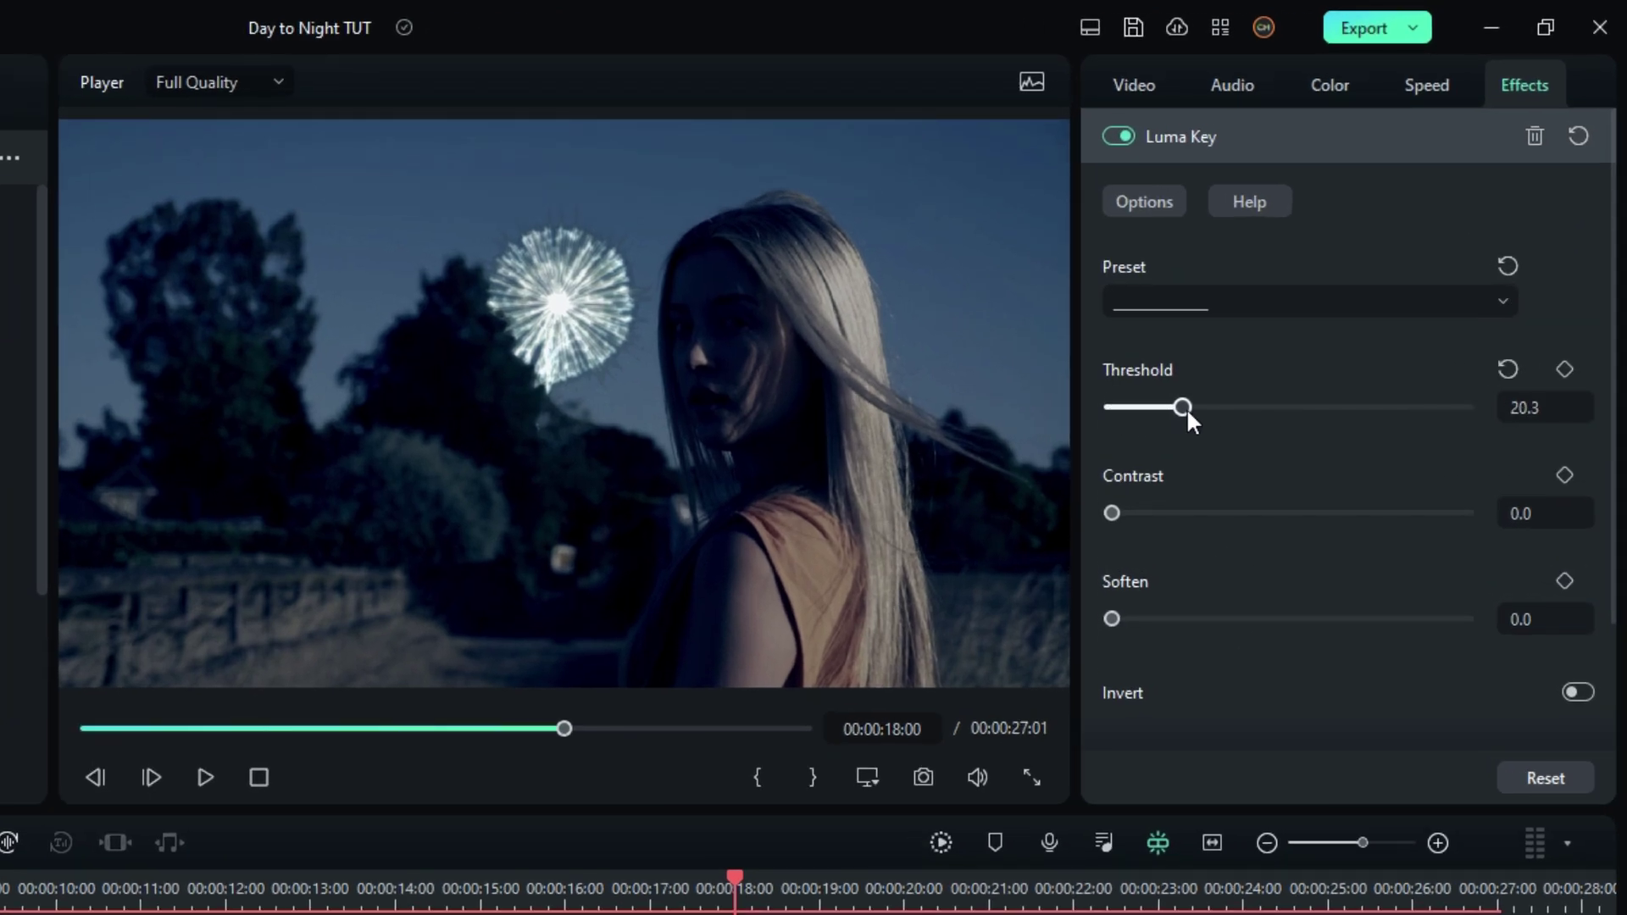
left_click(1569, 400)
type("18")
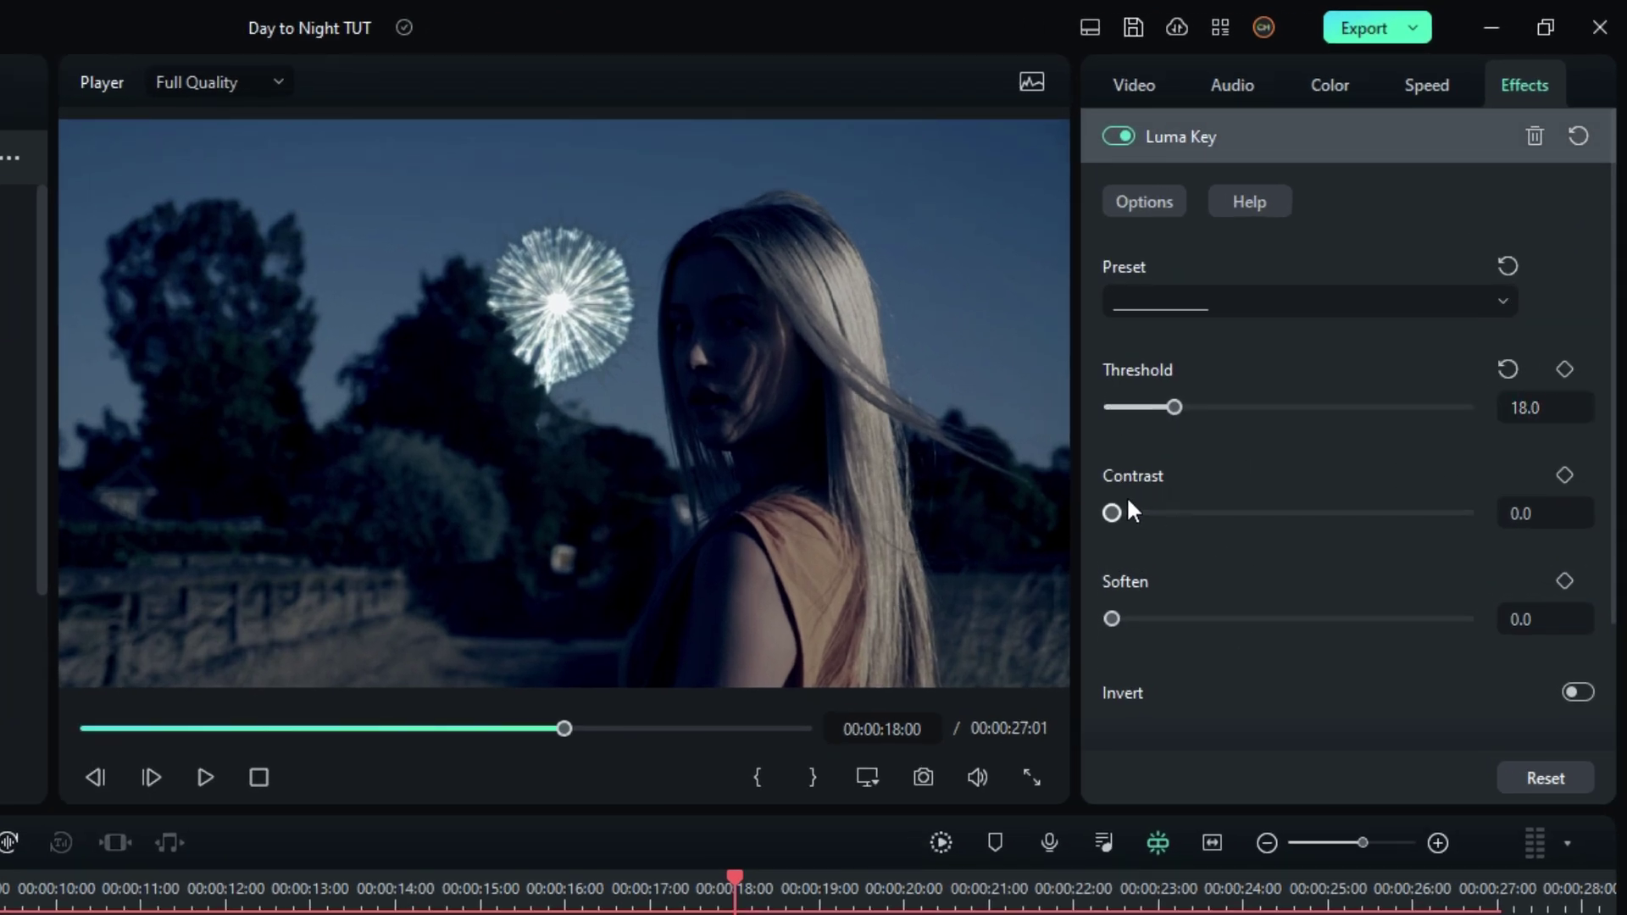
left_click_drag(1249, 512, 1528, 511)
left_click_drag(744, 887, 0, 878)
mouse_move(566, 555)
left_mouse_down()
mouse_move(527, 557)
mouse_move(596, 560)
left_mouse_up()
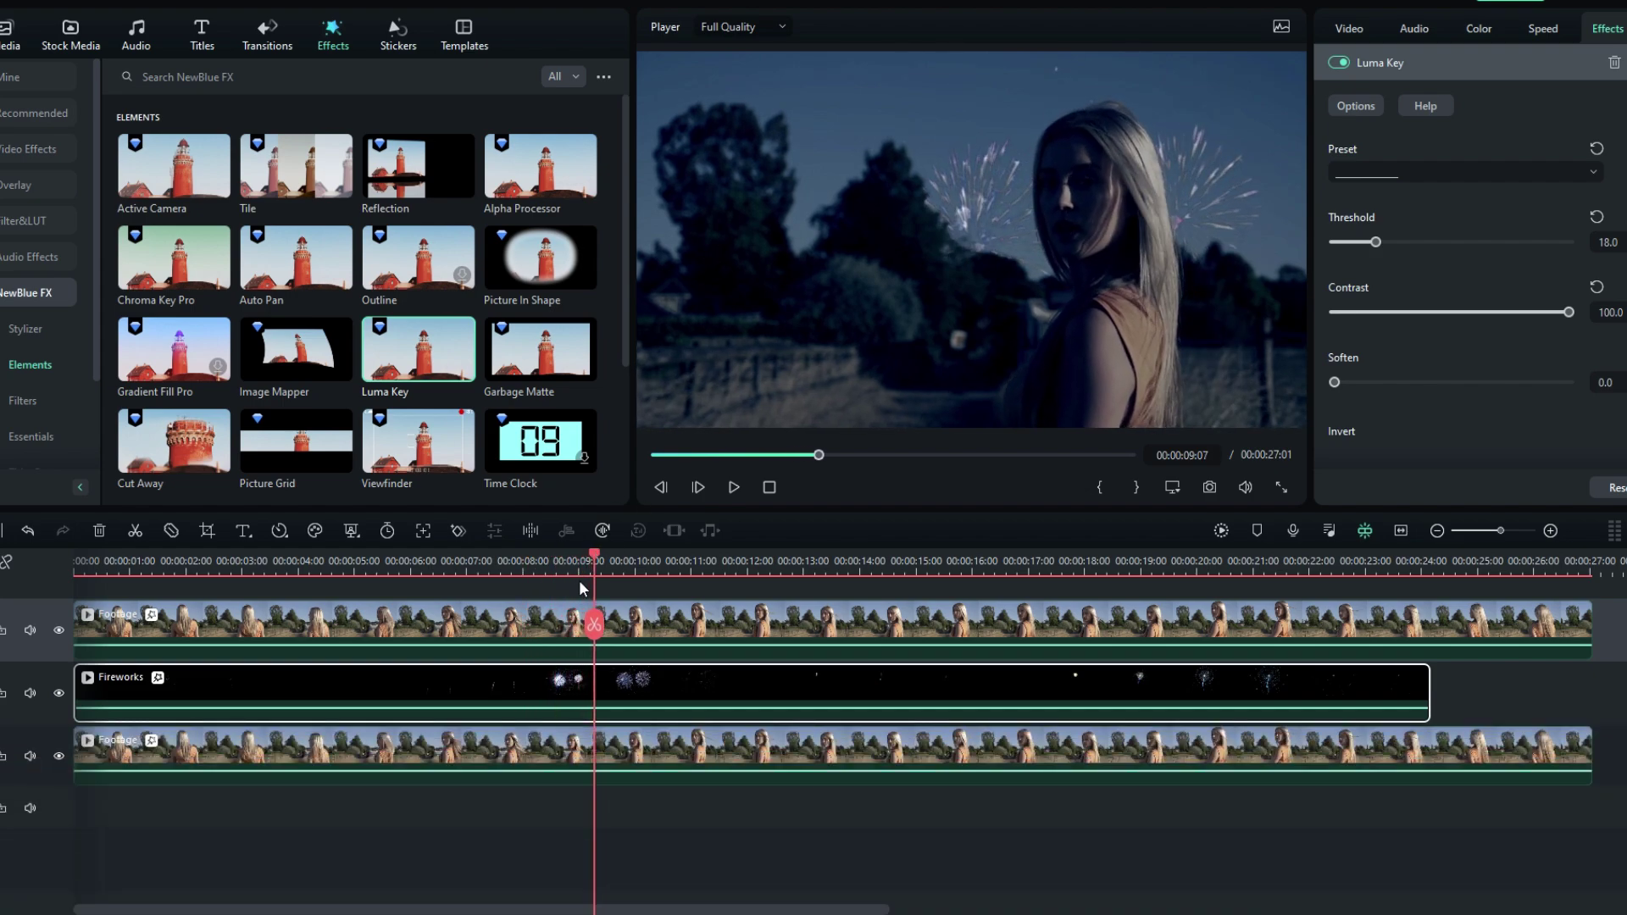
left_click_drag(593, 558, 328, 563)
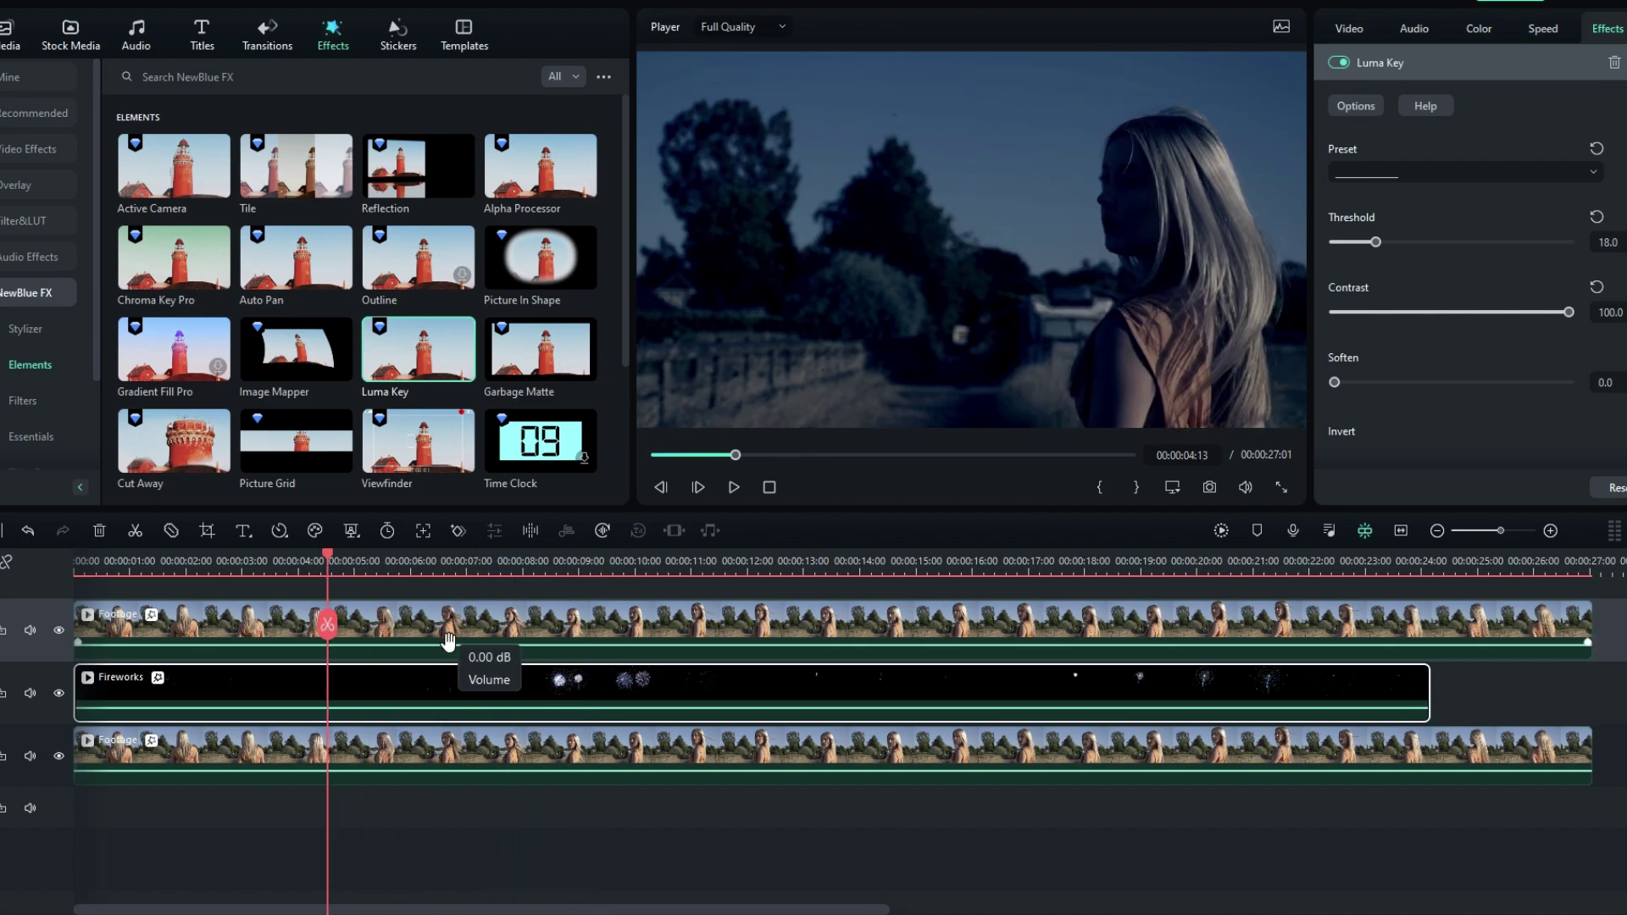
scroll(399, 687, "up", 1)
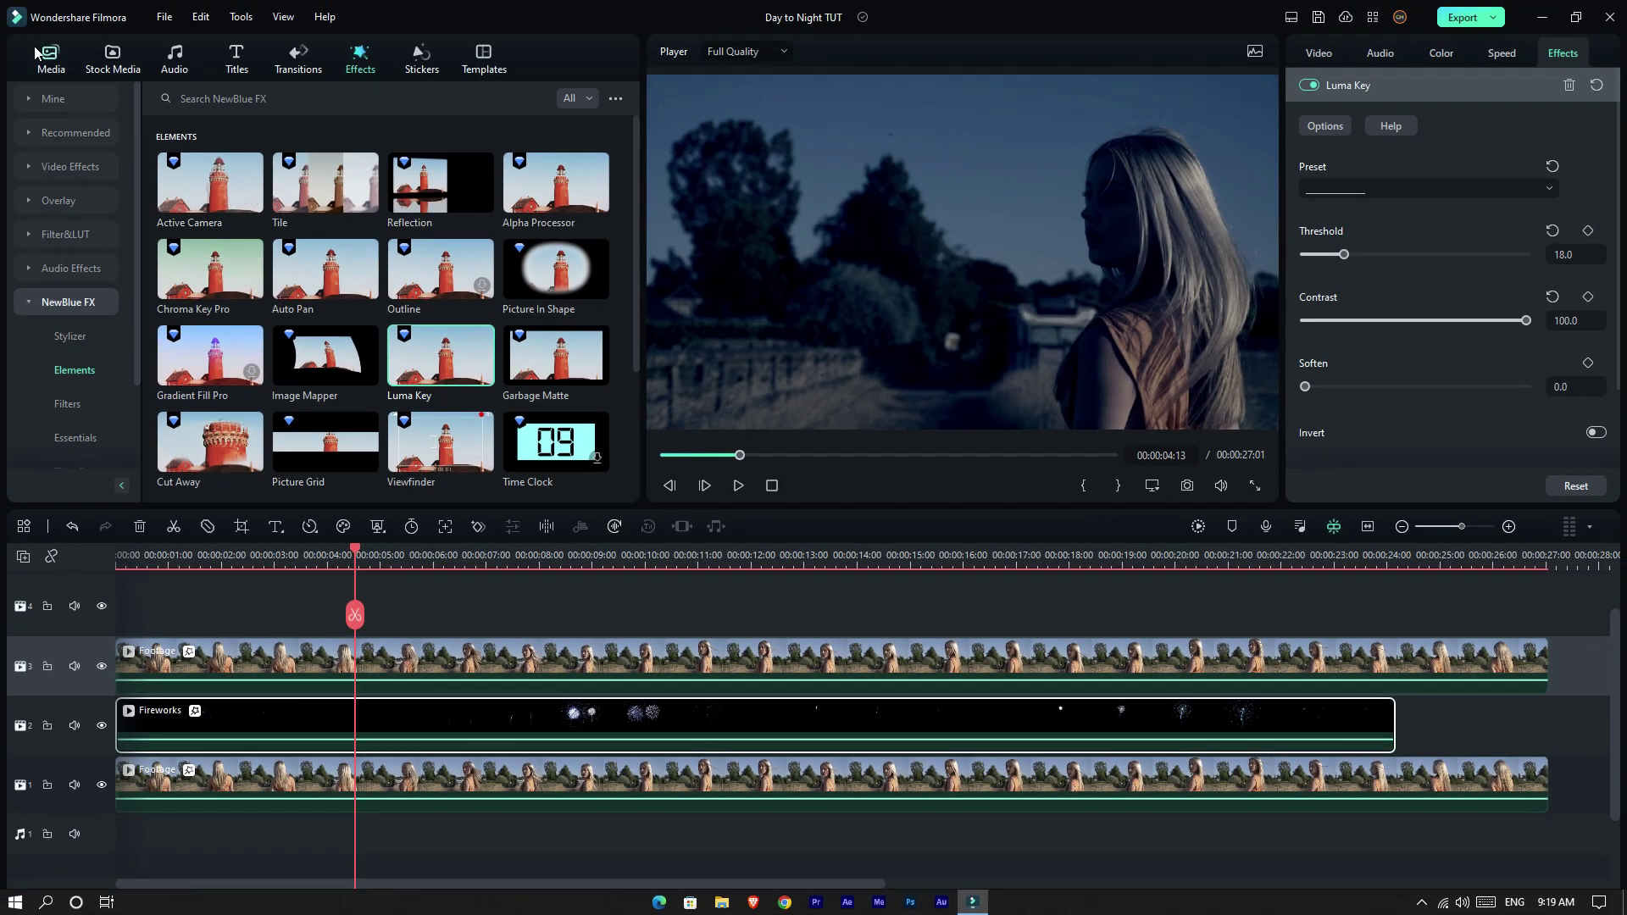
Add Footage on the top track, fading its opacity from 100 to 0 by 00:00:03:19.
left_click(36, 53)
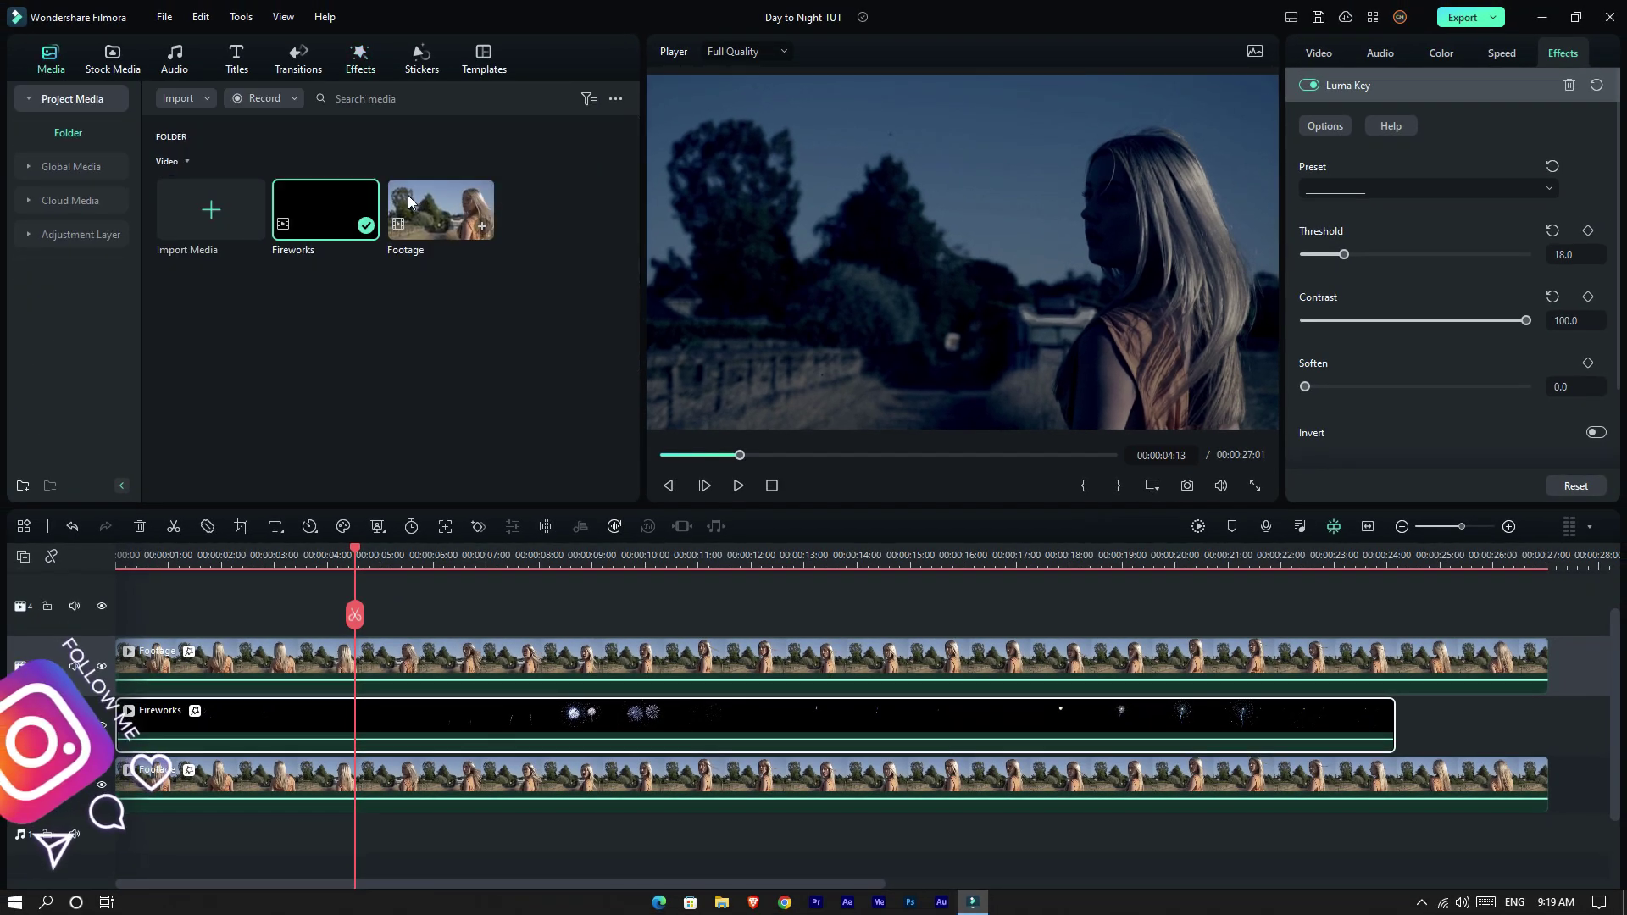
left_click_drag(561, 525, 123, 603)
key("Home")
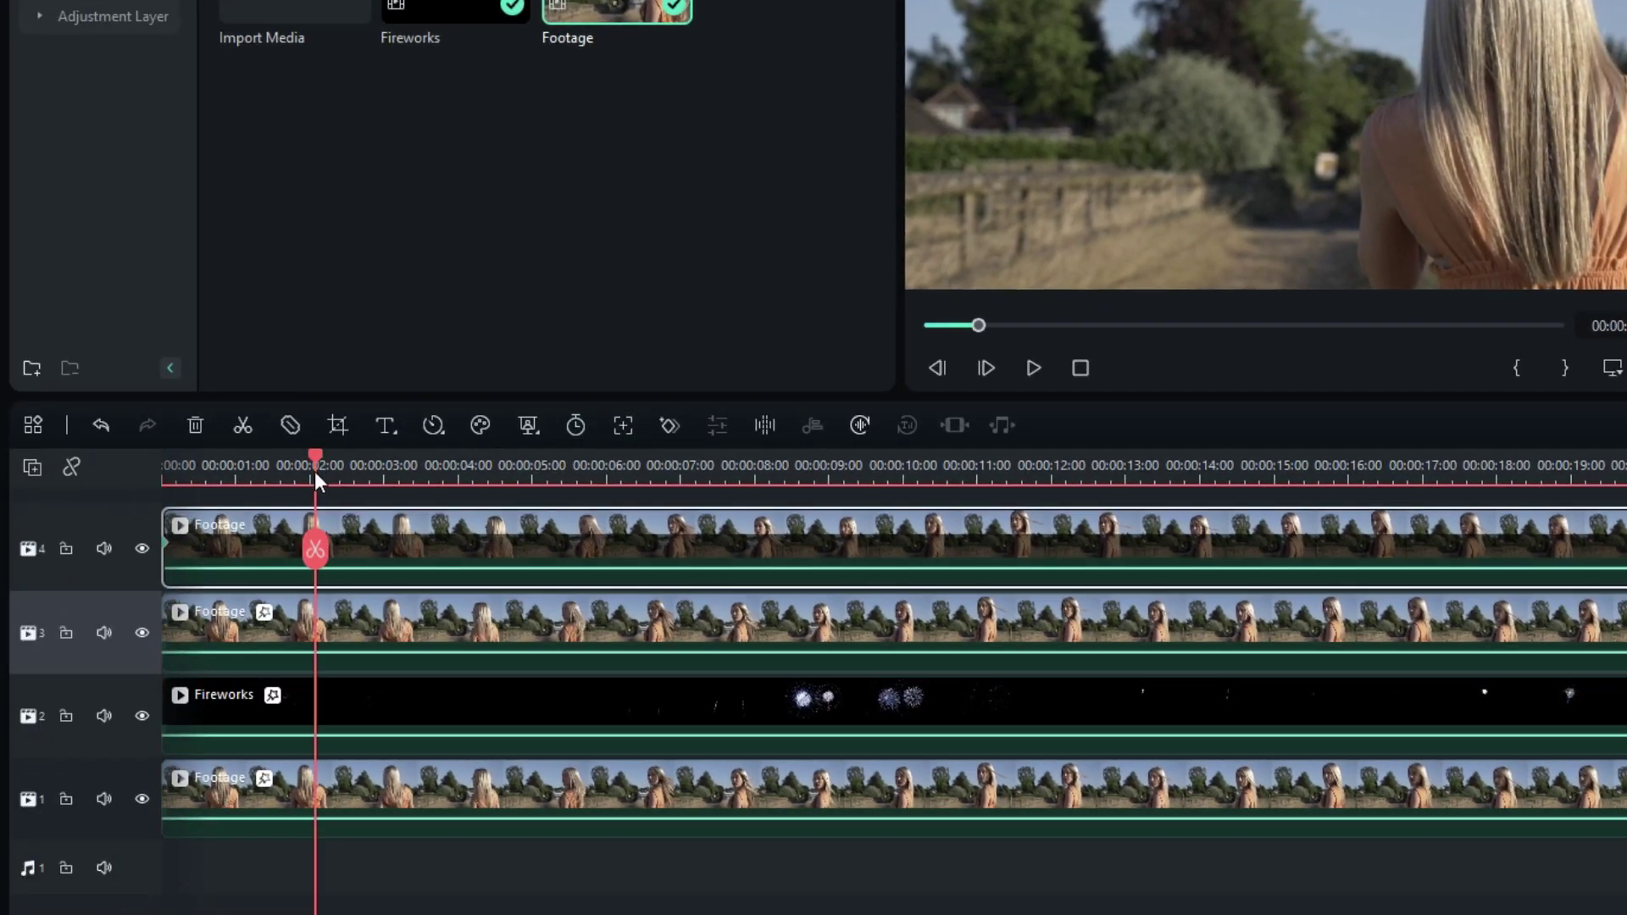
left_click_drag(317, 479, 439, 483)
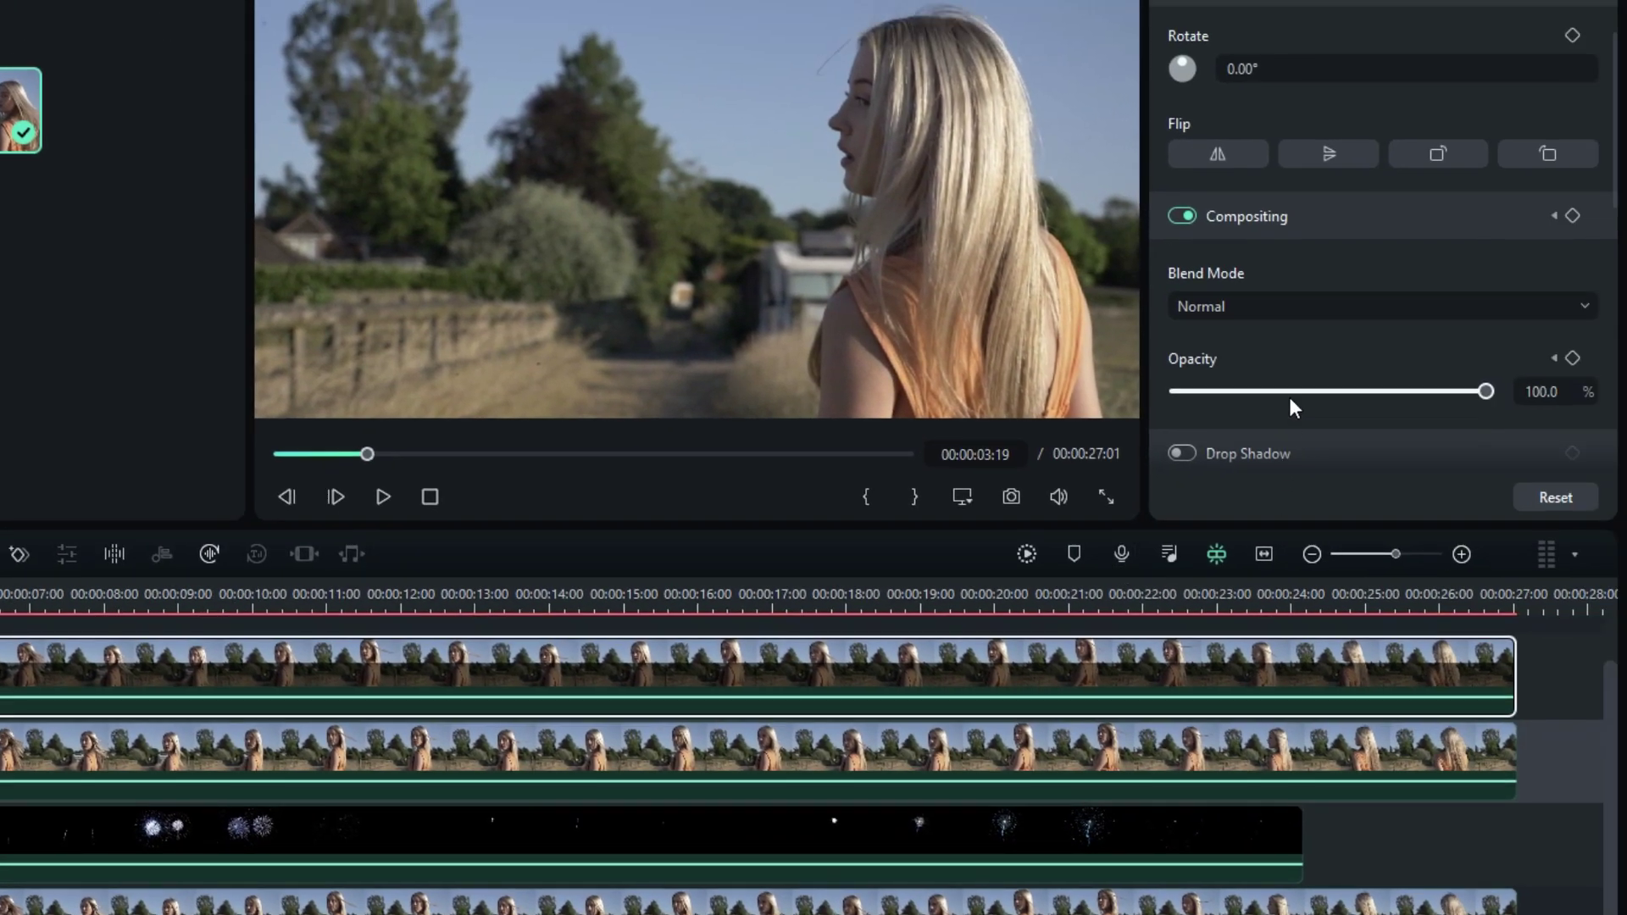
left_click_drag(1290, 398, 1125, 390)
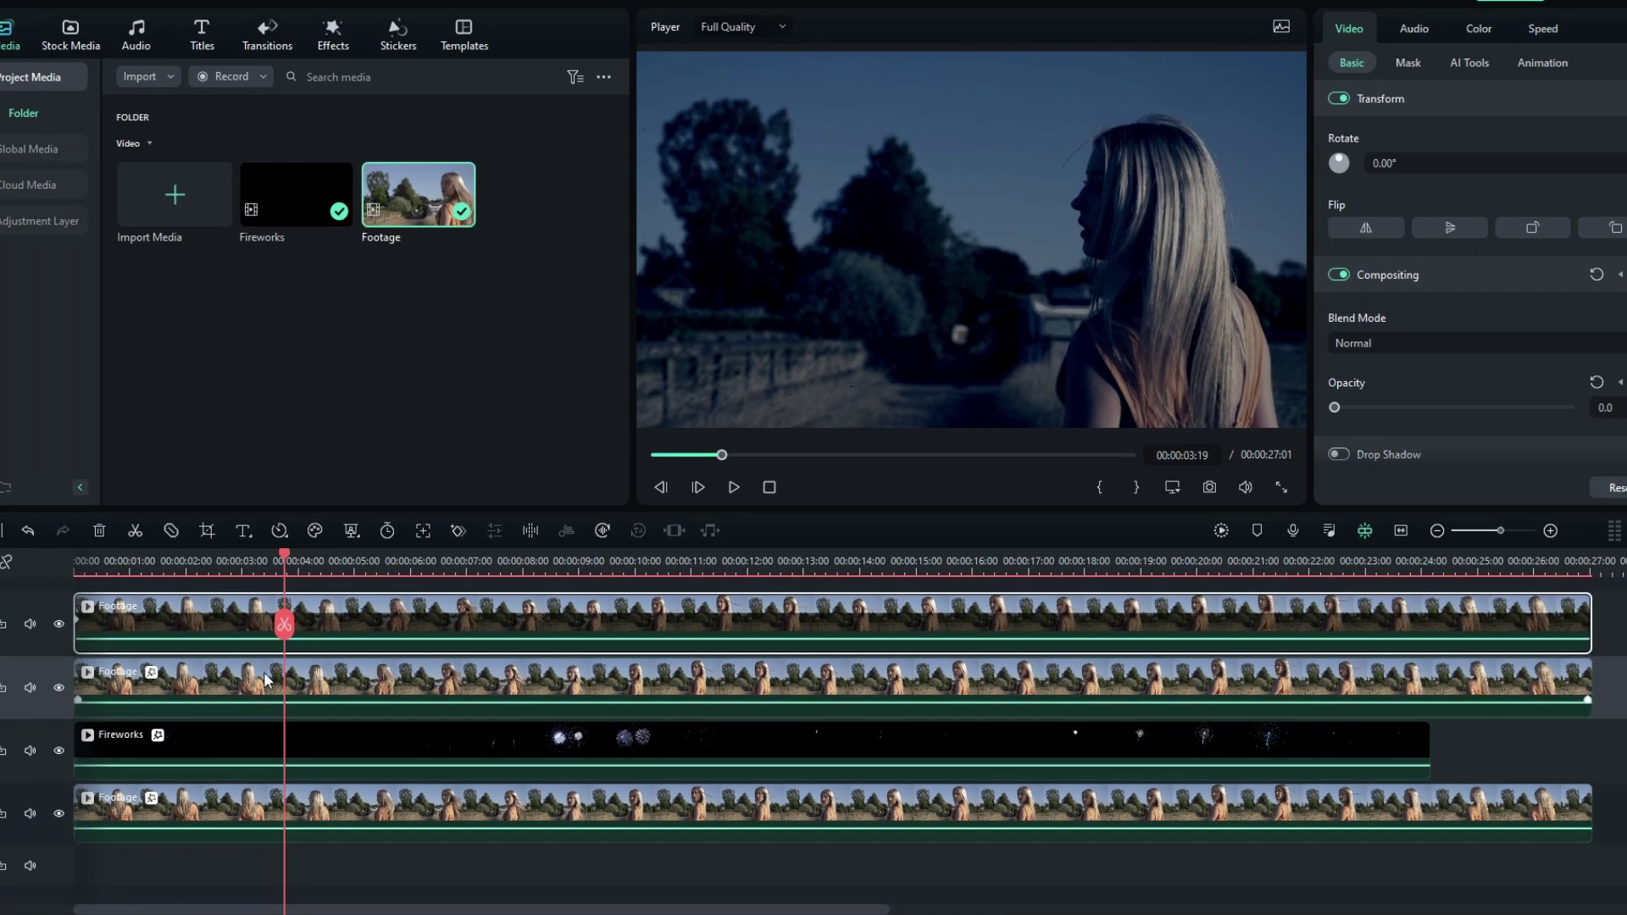
Shift the Fireworks clip to start around 3 seconds and render a preview.
left_click_drag(160, 740, 319, 742)
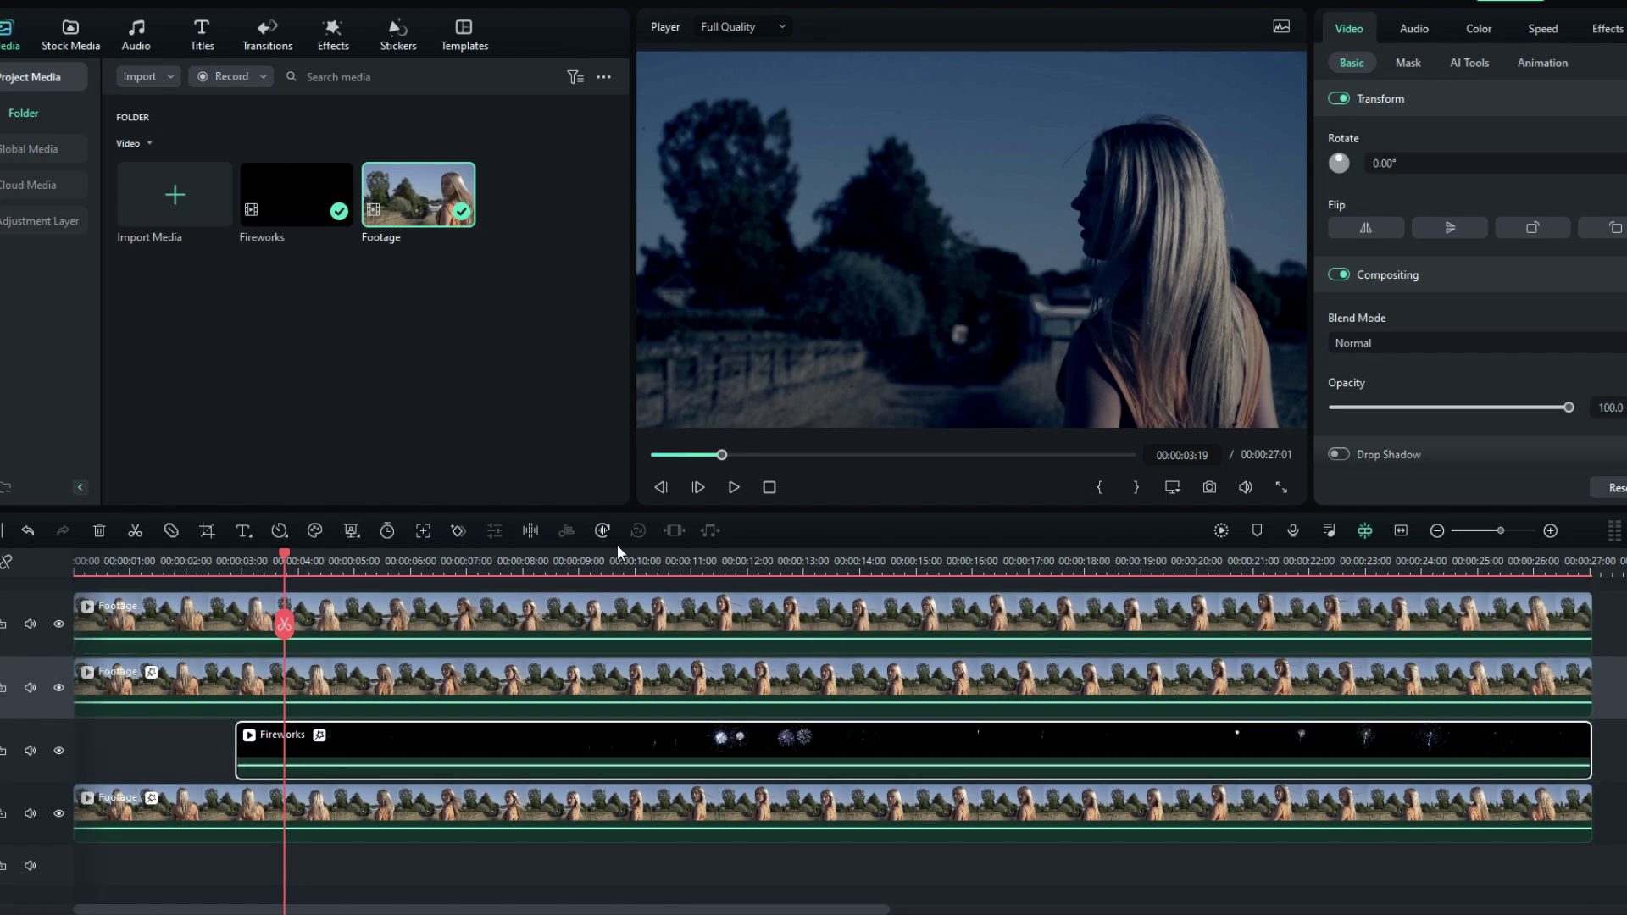
left_click(1222, 531)
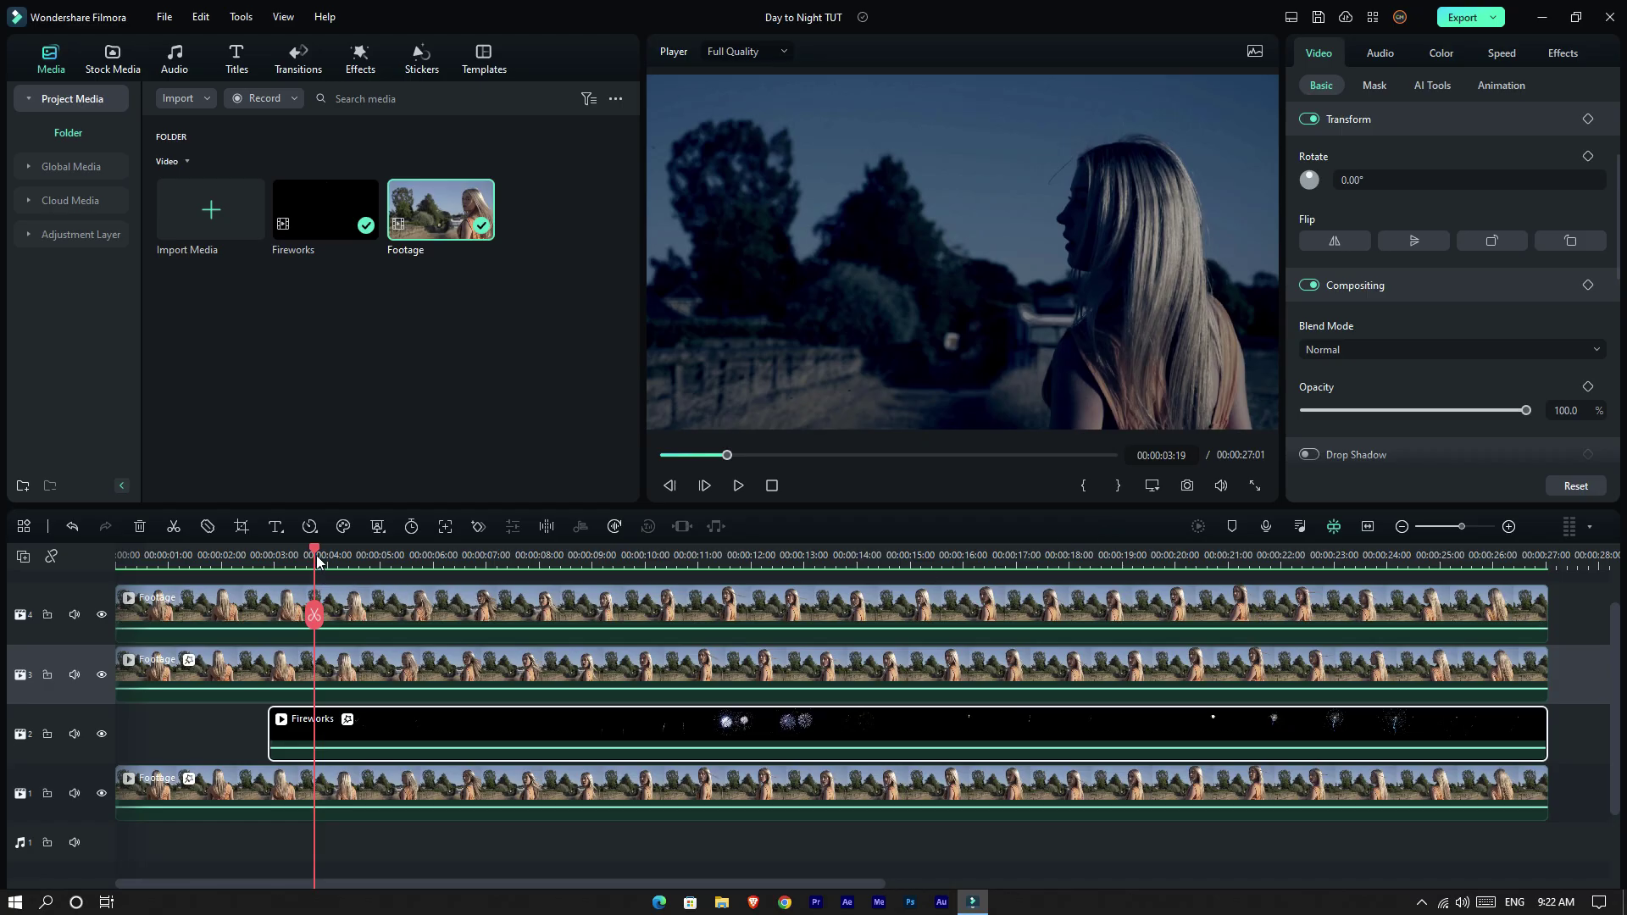
left_click_drag(318, 561, 127, 563)
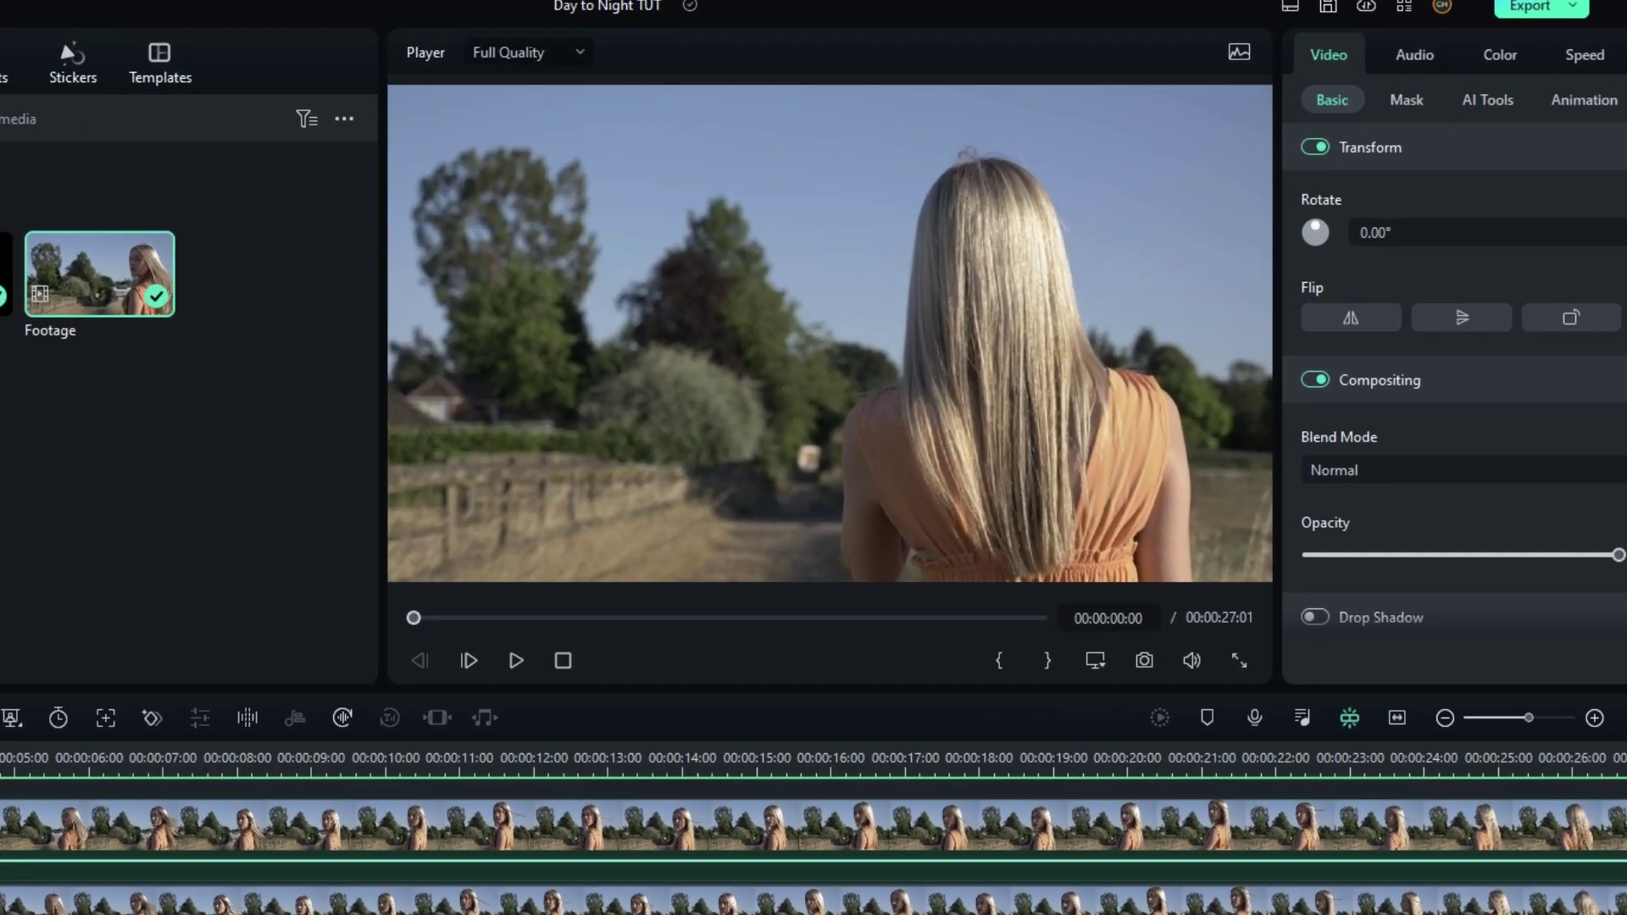
key("space")
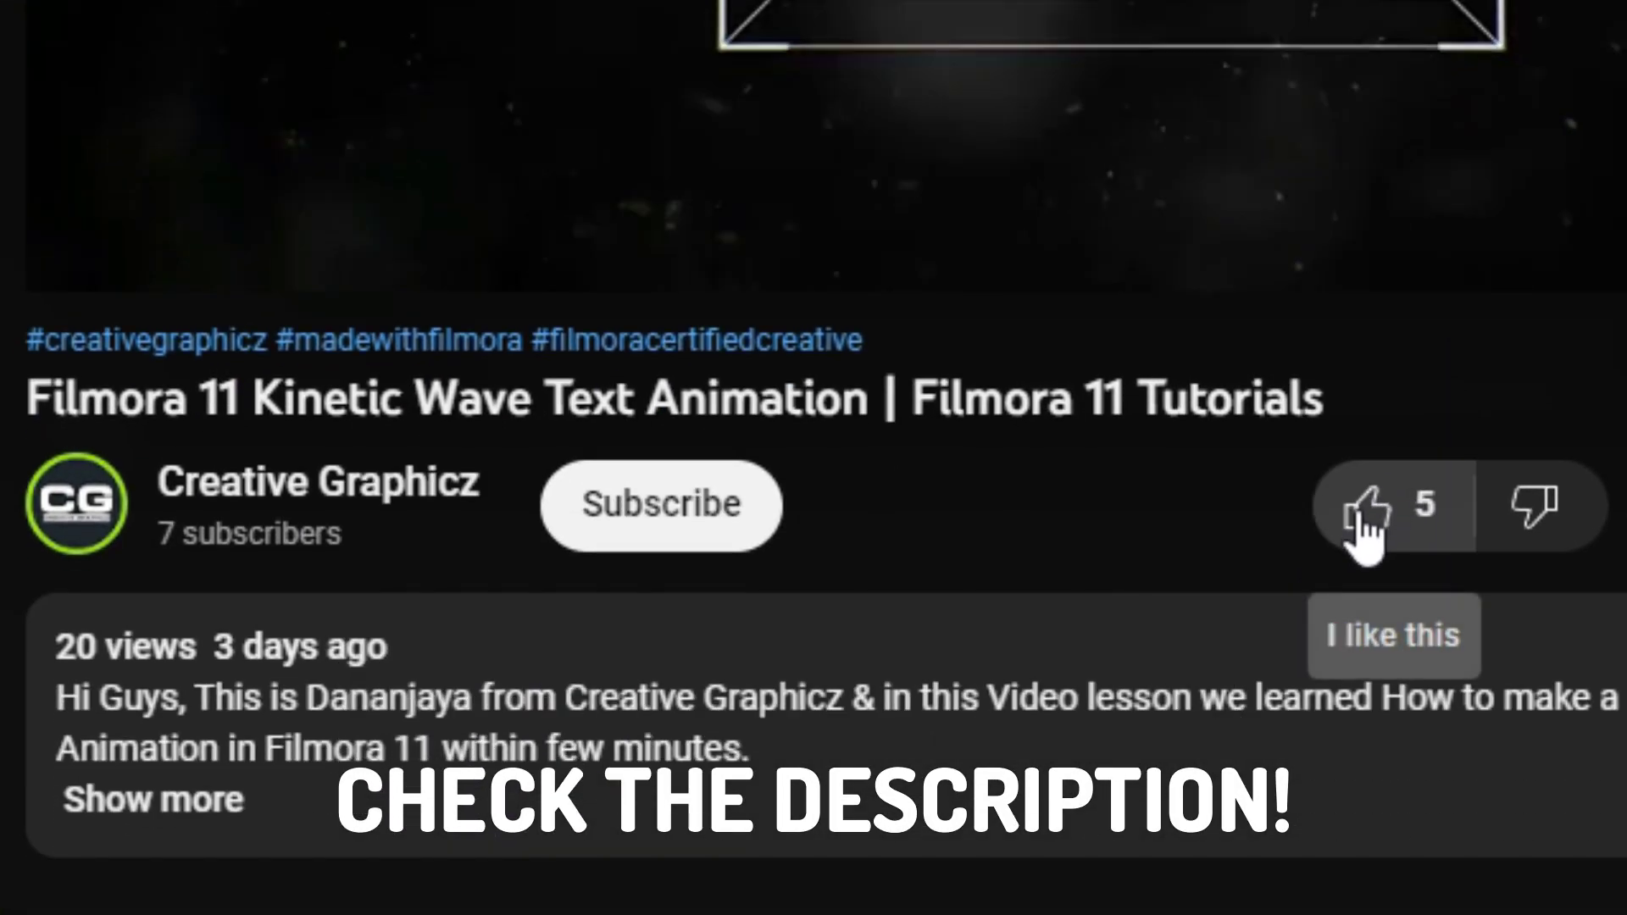
Like the video, subscribe with All notifications, and start a comment.
left_click(1365, 517)
left_click(734, 551)
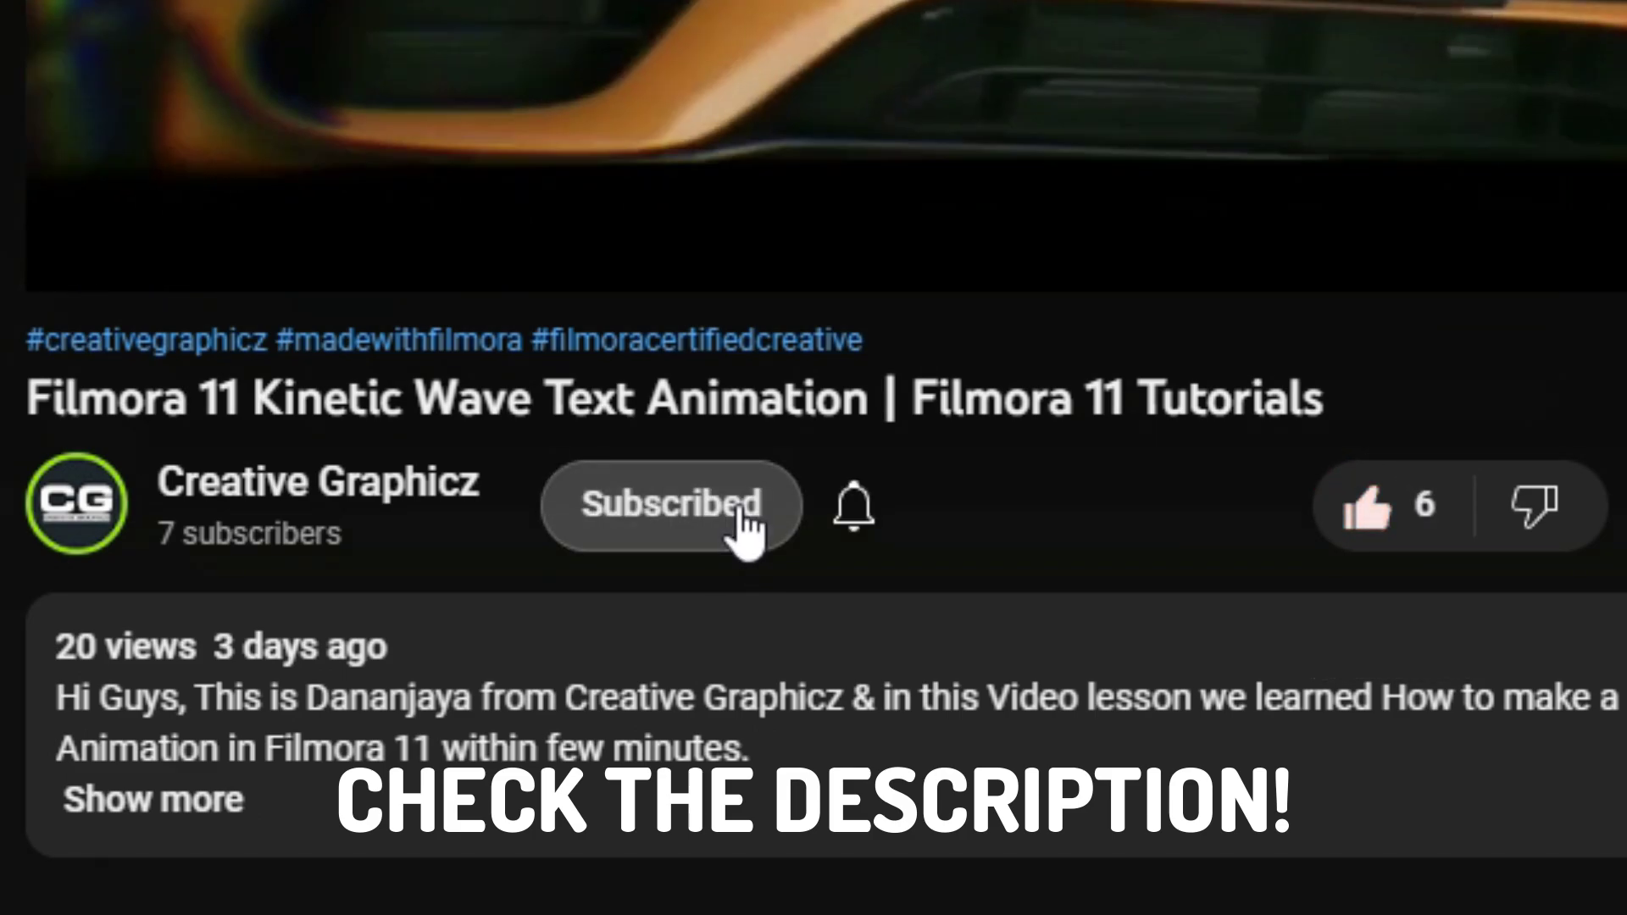
left_click(850, 519)
left_click(1014, 641)
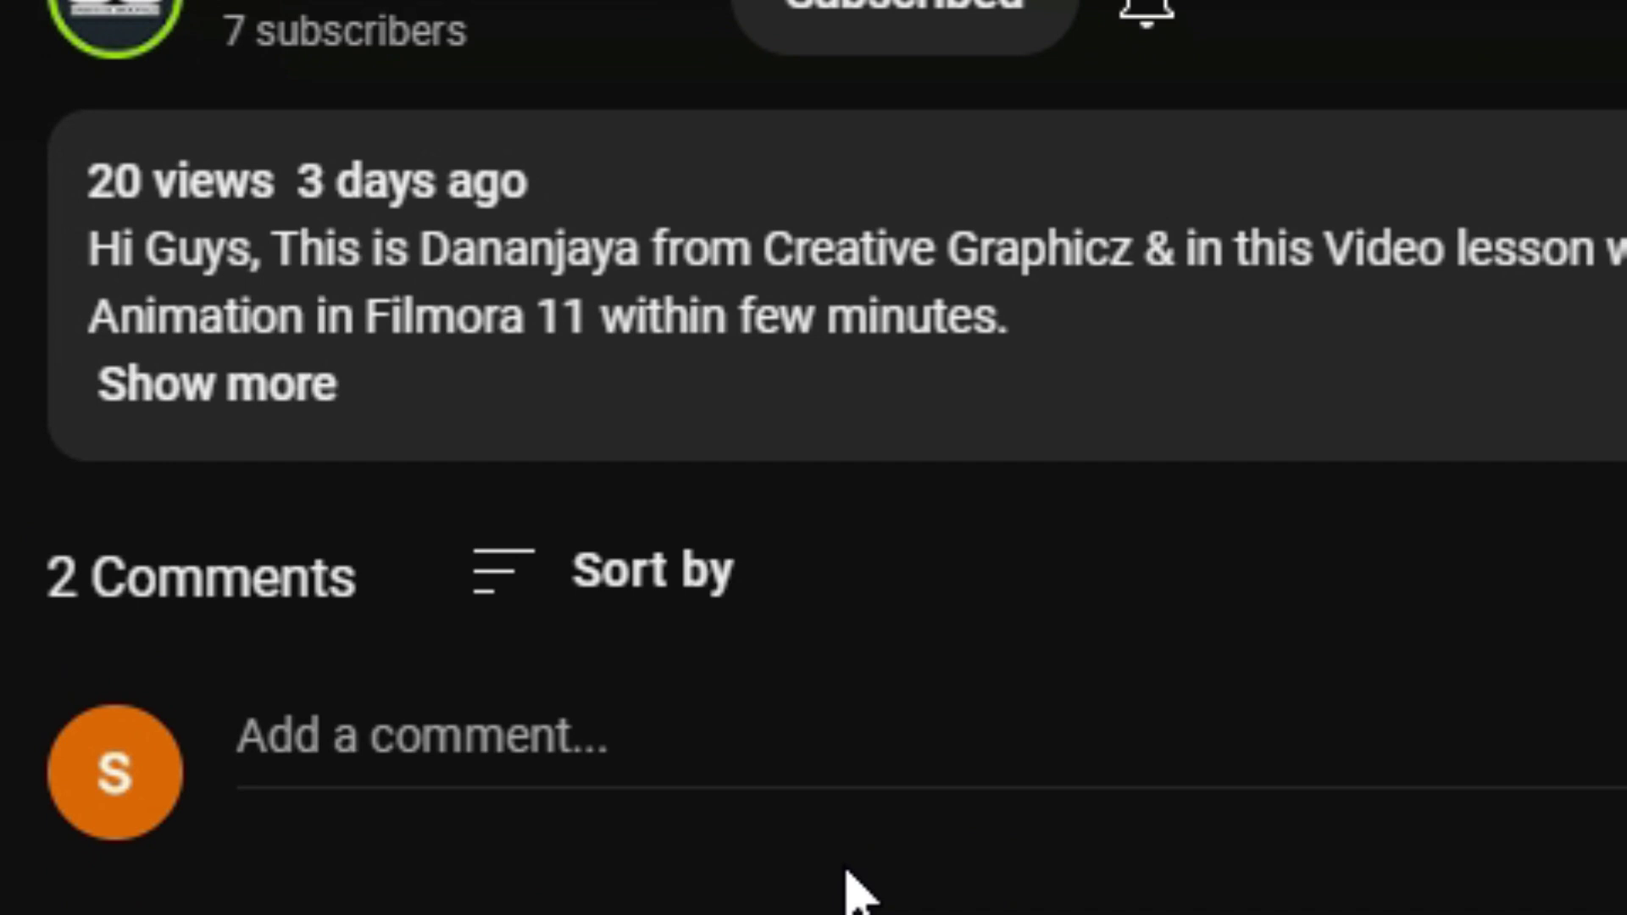
left_click(847, 737)
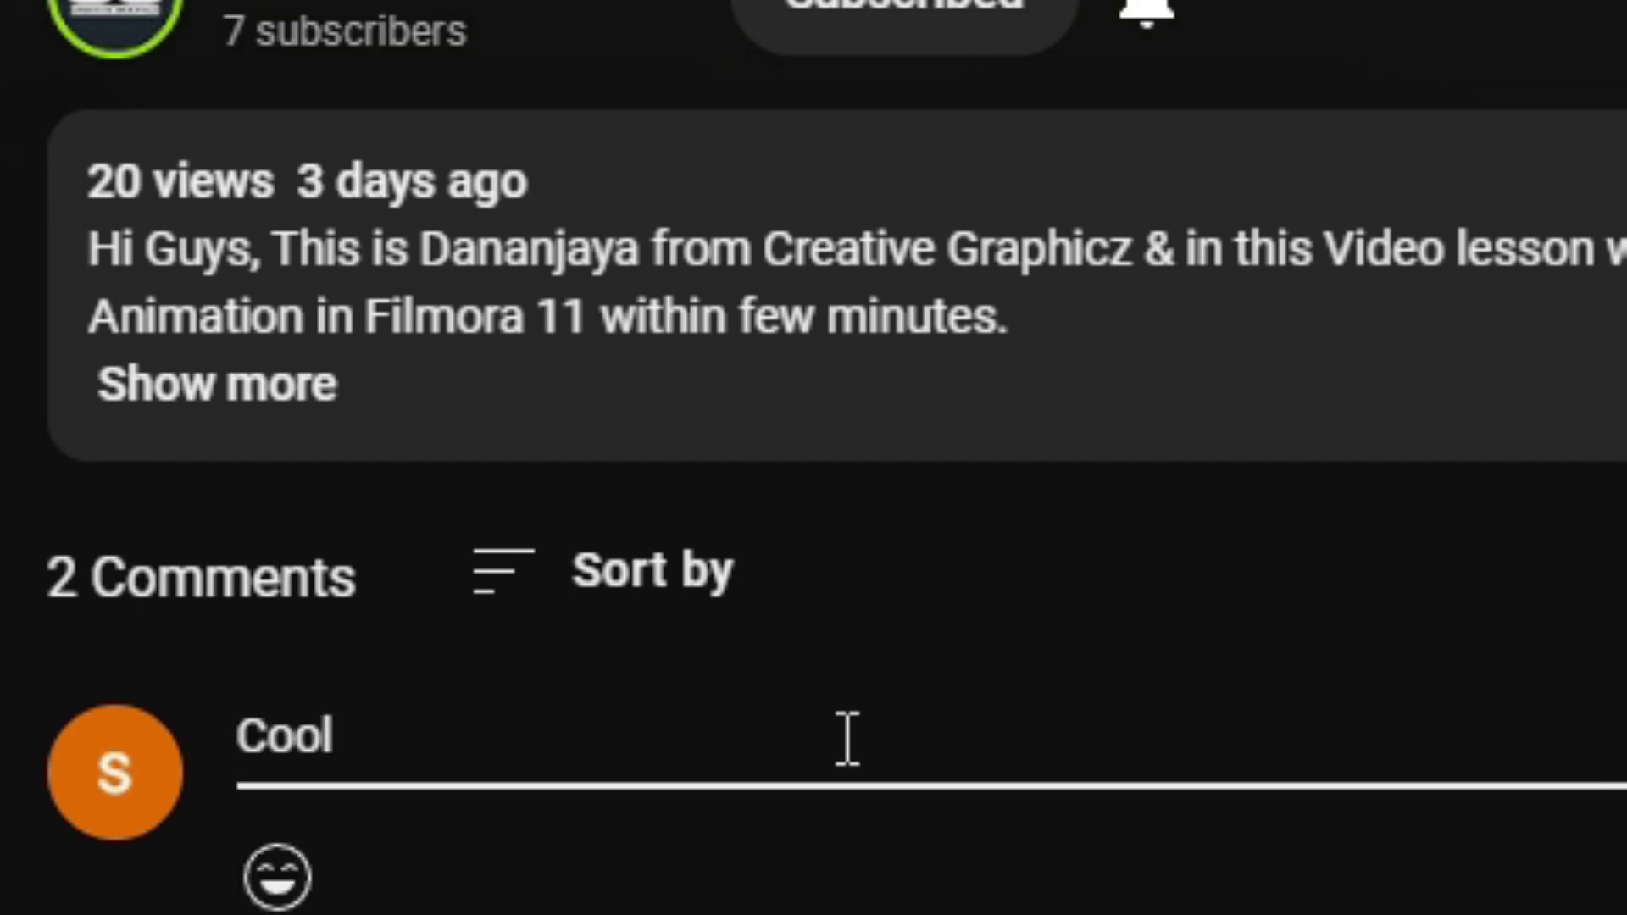